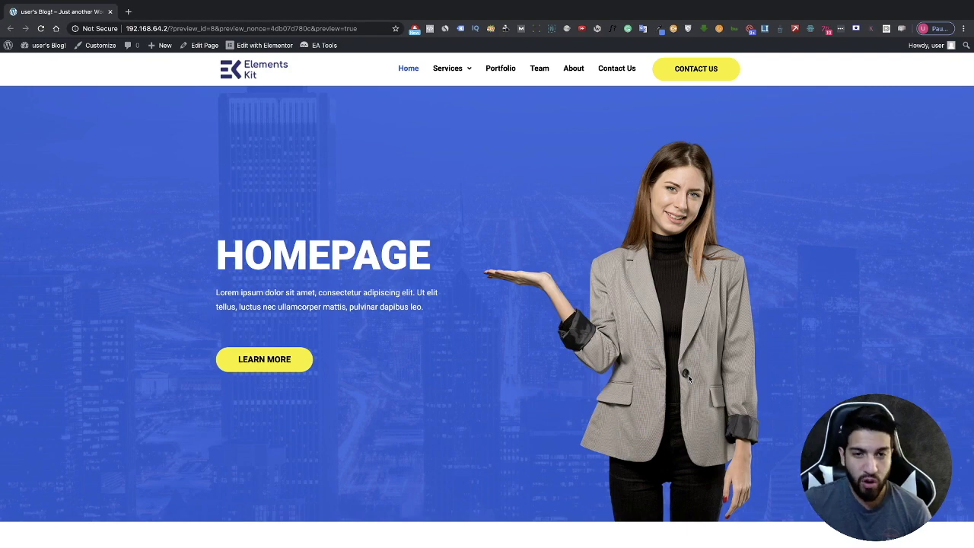
Look through the homepage preview from the hero section down to the footer and back.
{"action": "scroll", "coordinate": [688, 376], "scroll_direction": "down", "scroll_amount": 7}
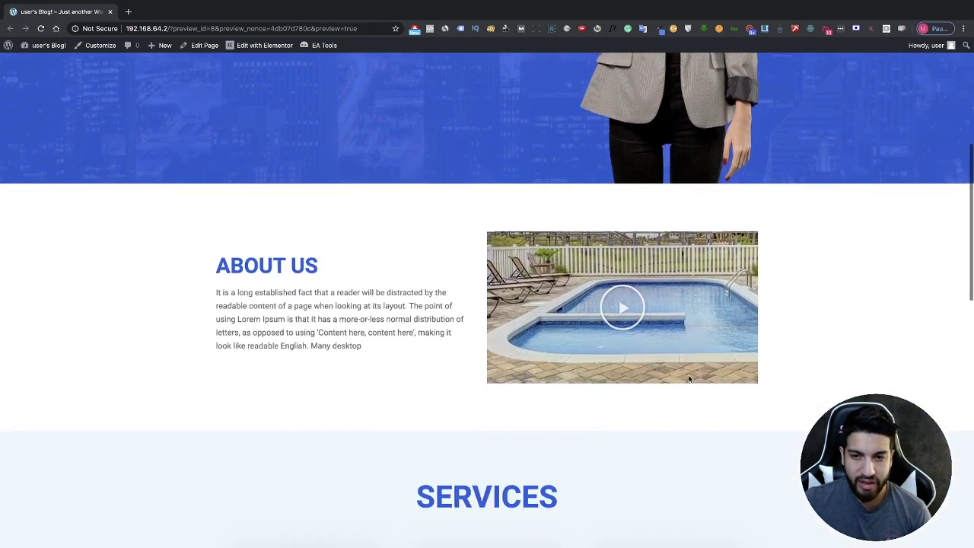
{"action": "scroll", "coordinate": [688, 378], "scroll_direction": "down", "scroll_amount": 6}
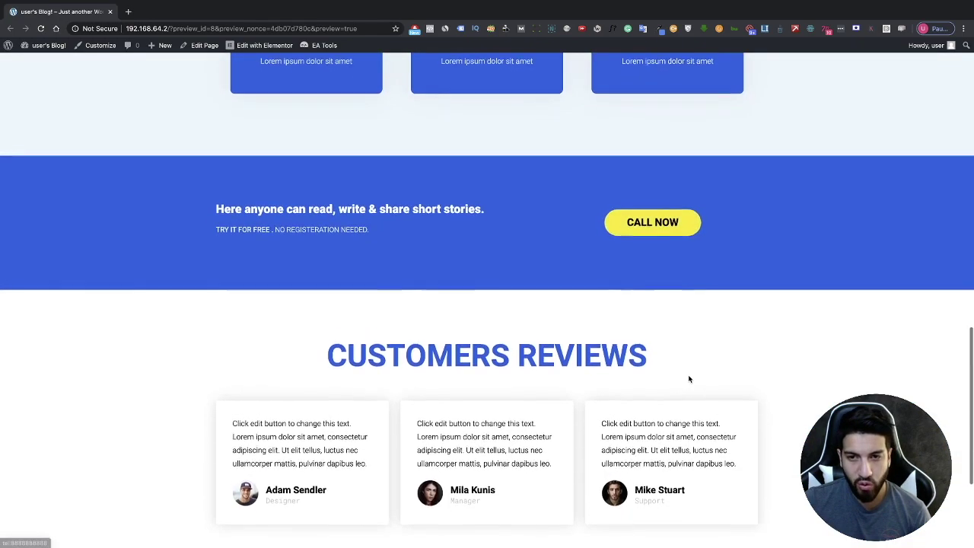
{"action": "scroll", "coordinate": [689, 378], "scroll_direction": "down", "scroll_amount": 2}
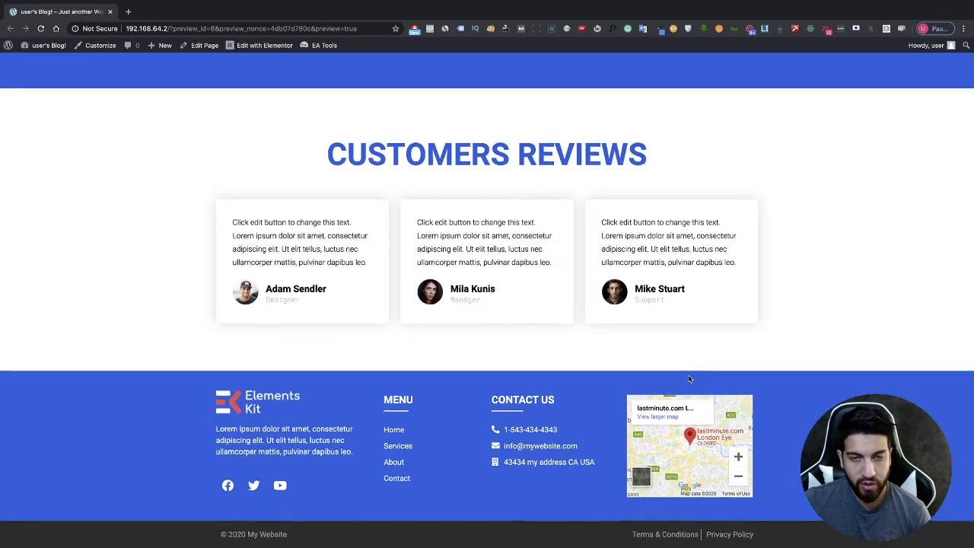
{"action": "scroll", "coordinate": [689, 379], "scroll_direction": "up", "scroll_amount": 1}
{"action": "scroll", "coordinate": [688, 378], "scroll_direction": "up", "scroll_amount": 4}
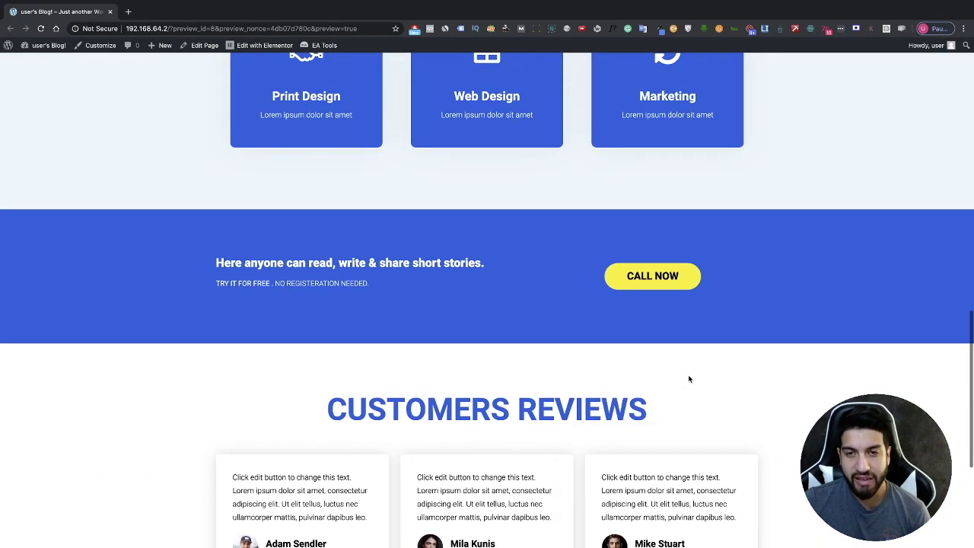
{"action": "scroll", "coordinate": [688, 379], "scroll_direction": "up", "scroll_amount": 5}
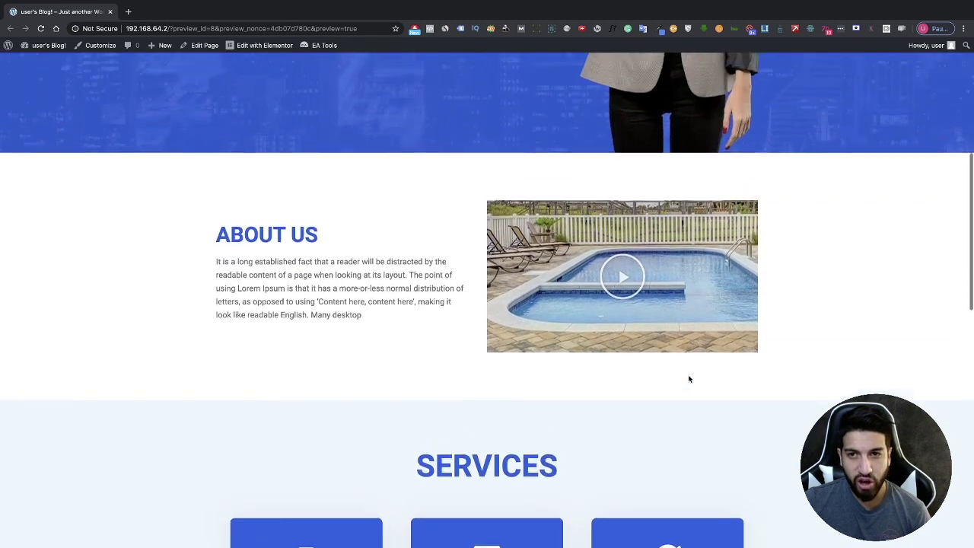
{"action": "scroll", "coordinate": [690, 379], "scroll_direction": "up", "scroll_amount": 4}
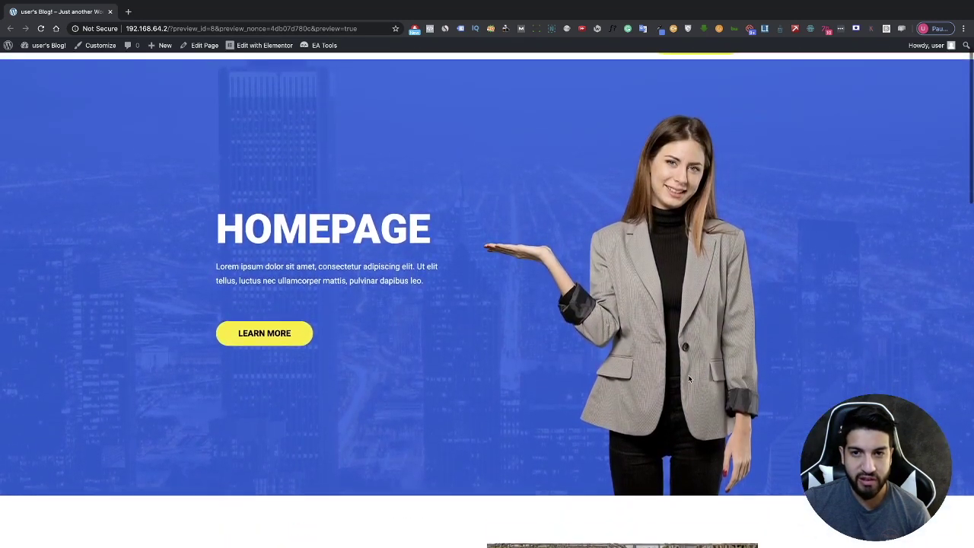
{"action": "scroll", "coordinate": [688, 375], "scroll_direction": "up", "scroll_amount": 1}
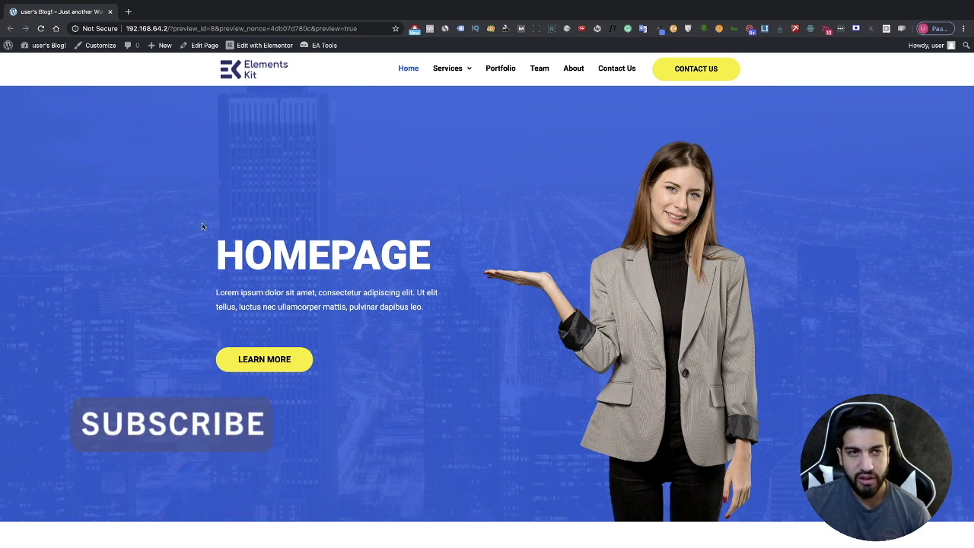
Open the installed plugins list in the site's dashboard and view the details of the Slide Anything plugin.
{"action": "left_click", "coordinate": [38, 61]}
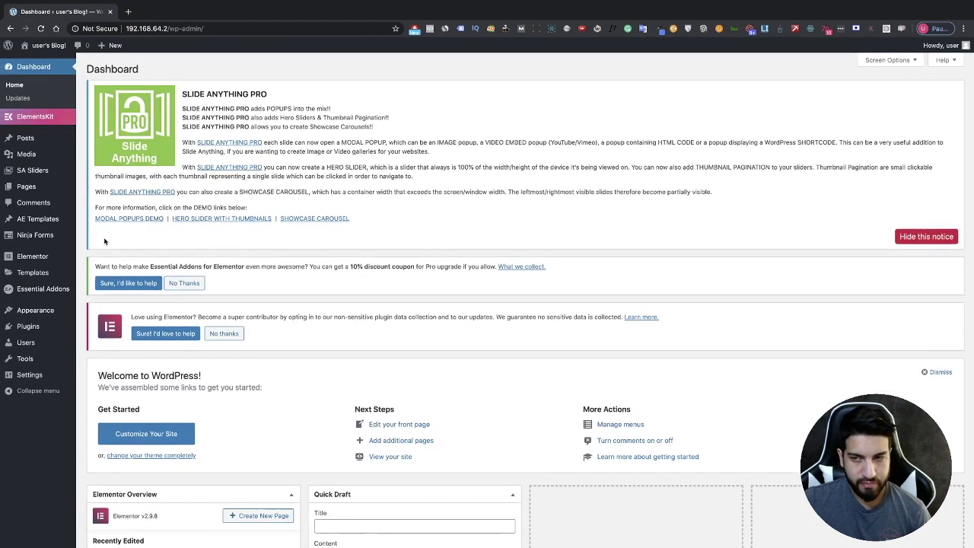
{"action": "mouse_move", "coordinate": [32, 272]}
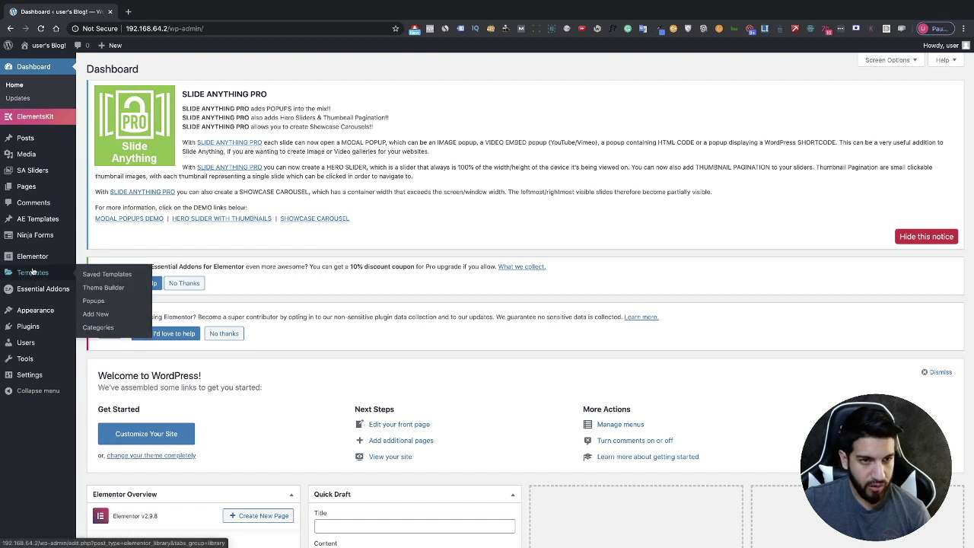
{"action": "left_click", "coordinate": [42, 327]}
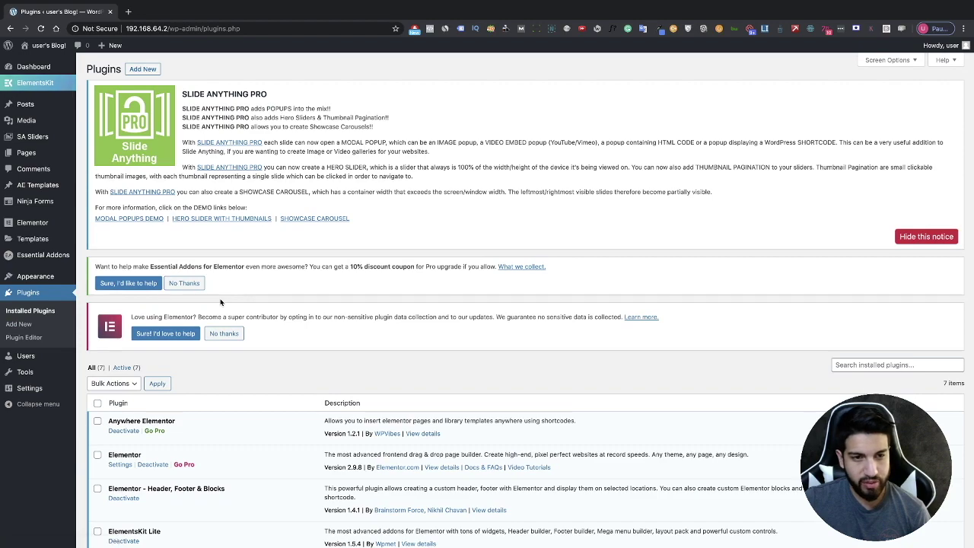
{"action": "scroll", "coordinate": [221, 302], "scroll_direction": "down", "scroll_amount": 2}
{"action": "scroll", "coordinate": [221, 303], "scroll_direction": "down", "scroll_amount": 2}
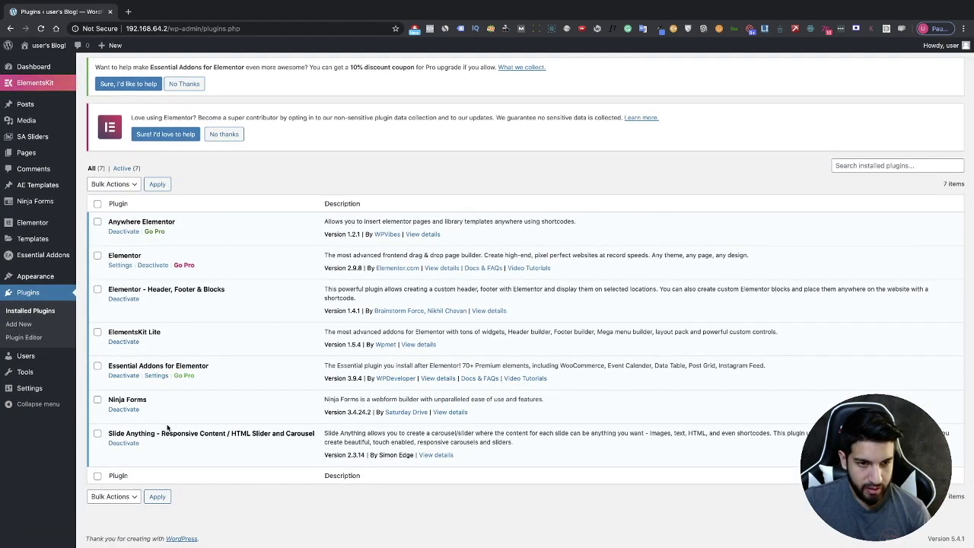
{"action": "scroll", "coordinate": [158, 435], "scroll_direction": "down", "scroll_amount": 2}
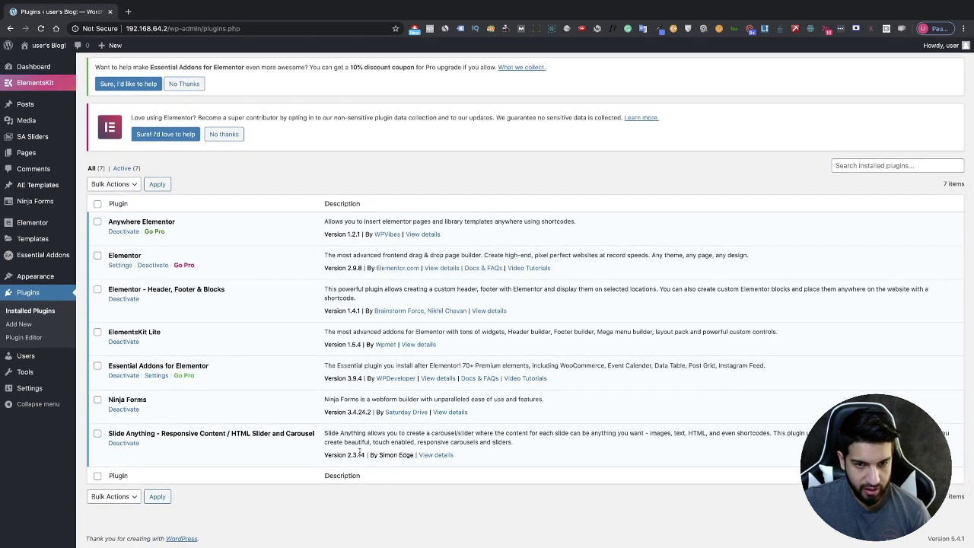
{"action": "left_click", "coordinate": [436, 455]}
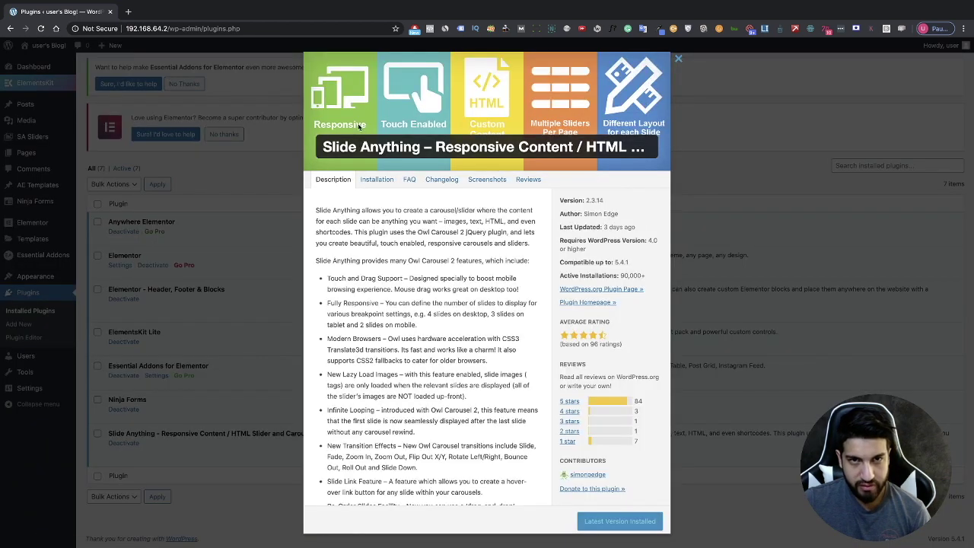
{"action": "left_click", "coordinate": [764, 325]}
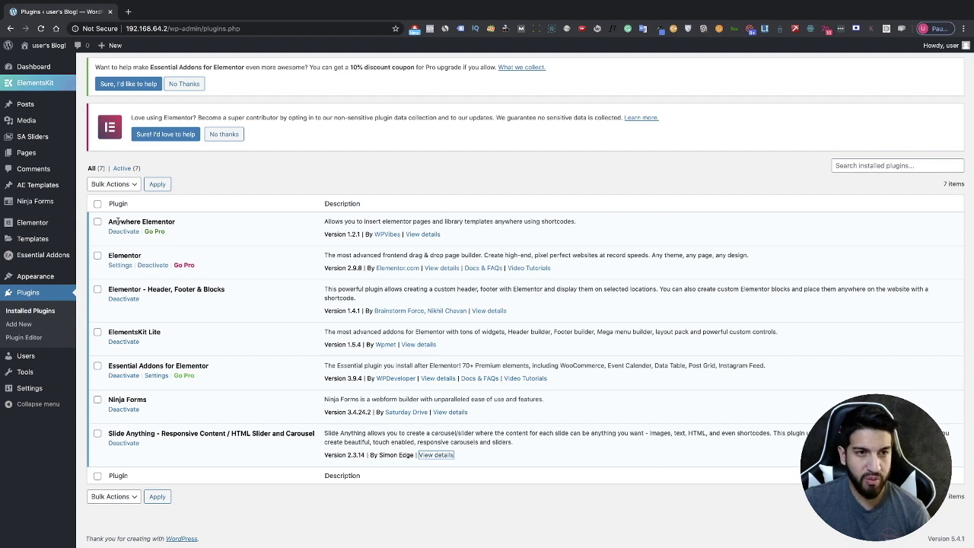
Create a new AE template titled "Slide 1" and publish it.
{"action": "mouse_move", "coordinate": [47, 207]}
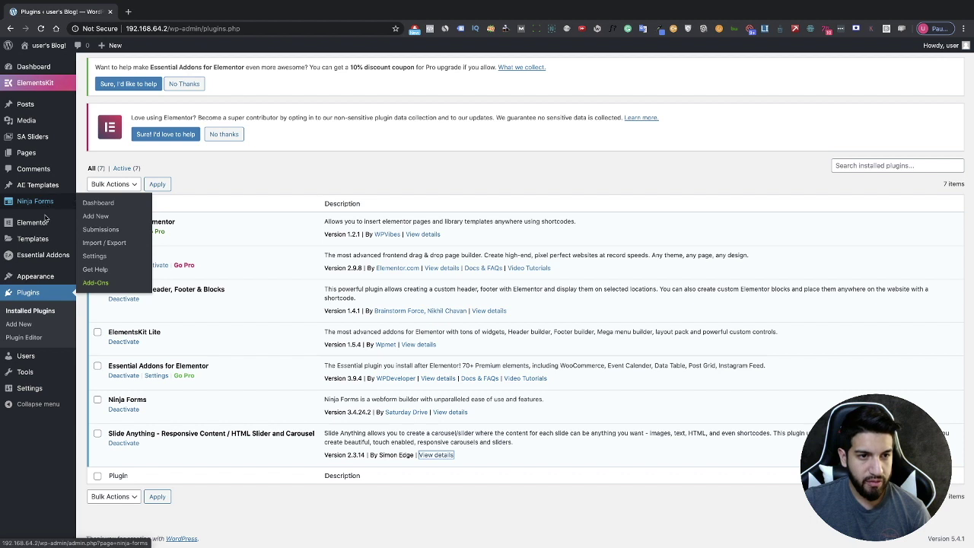
{"action": "mouse_move", "coordinate": [45, 190]}
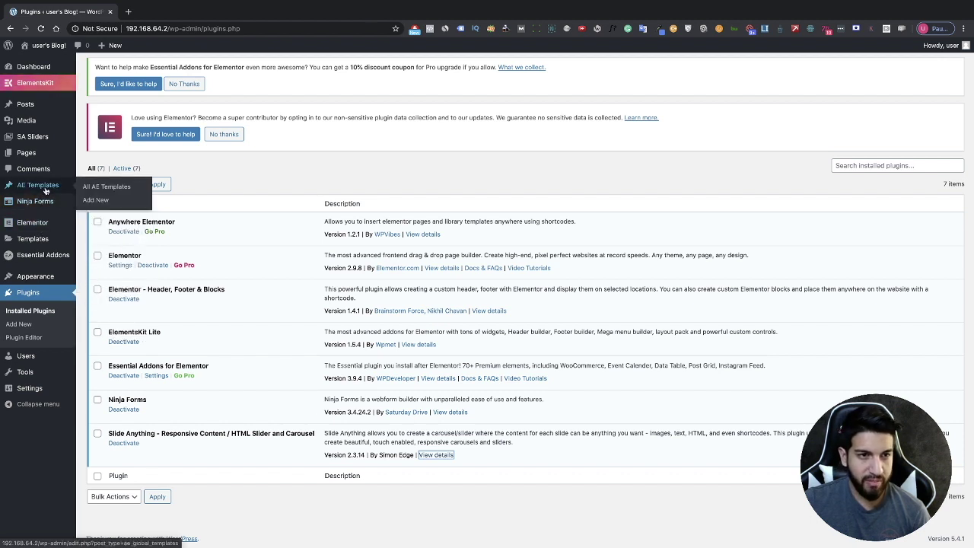
{"action": "left_click", "coordinate": [45, 190]}
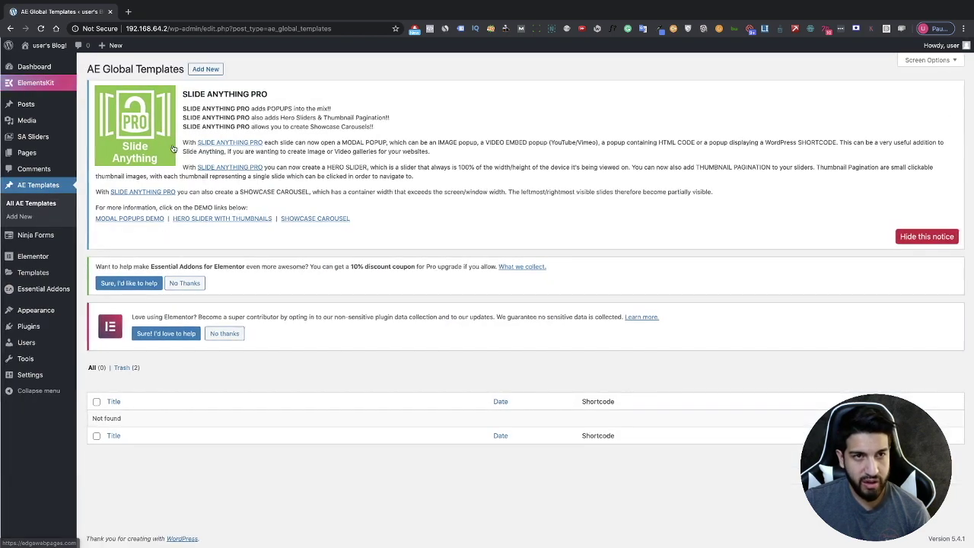
{"action": "left_click", "coordinate": [200, 70]}
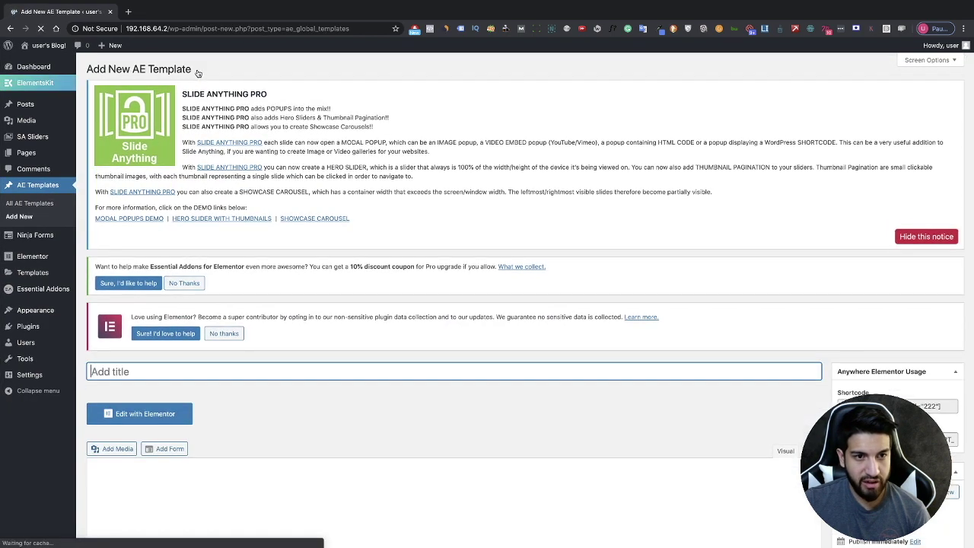
{"action": "scroll", "coordinate": [312, 265], "scroll_direction": "down", "scroll_amount": 2}
{"action": "scroll", "coordinate": [312, 265], "scroll_direction": "down", "scroll_amount": 2}
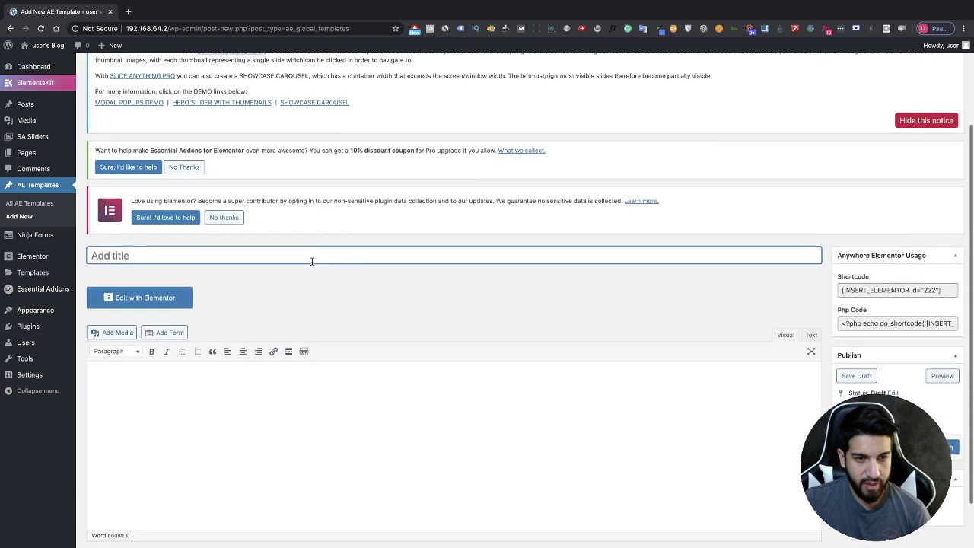
{"action": "type", "text": "Slide"}
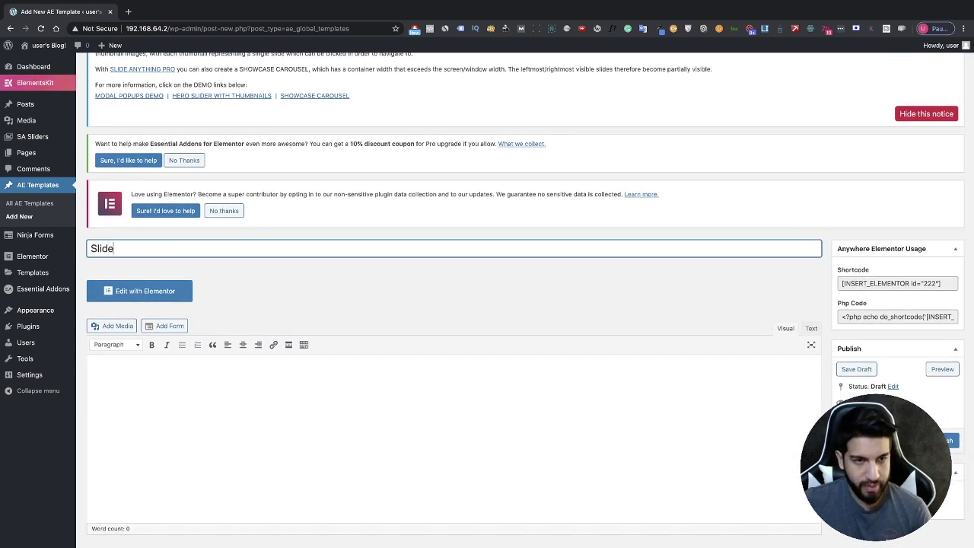
{"action": "type", "text": " 1"}
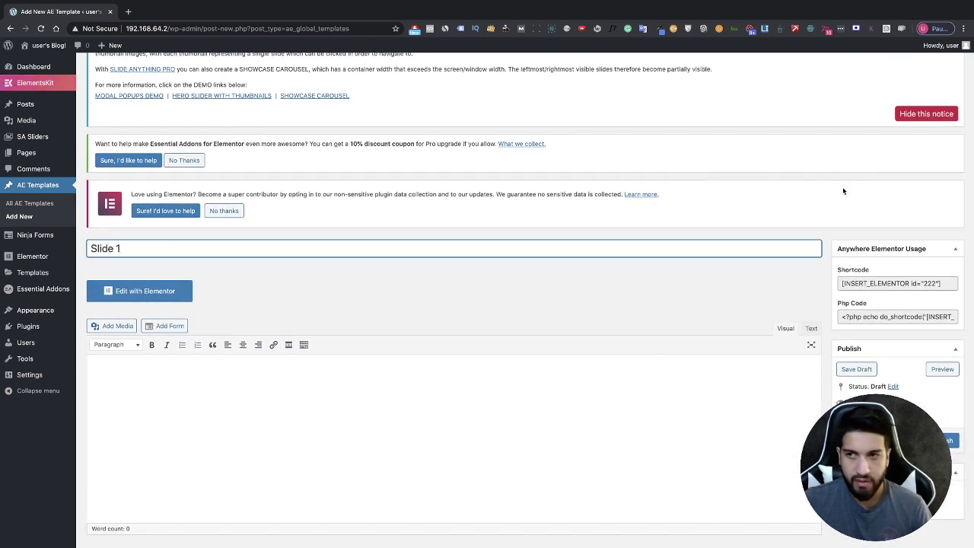
{"action": "left_click", "coordinate": [951, 441]}
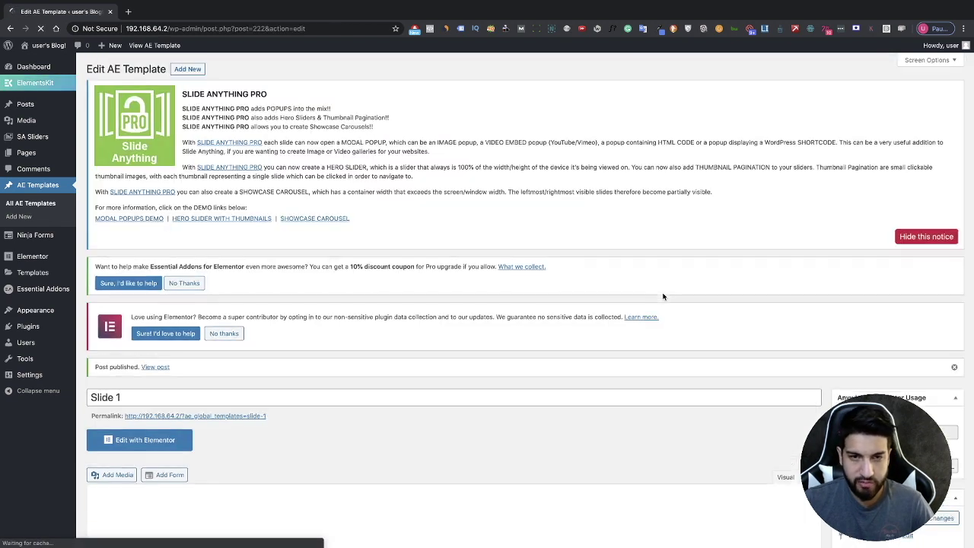
Open the Slide 1 template for editing with Elementor.
{"action": "scroll", "coordinate": [526, 284], "scroll_direction": "down", "scroll_amount": 2}
{"action": "scroll", "coordinate": [526, 284], "scroll_direction": "down", "scroll_amount": 2}
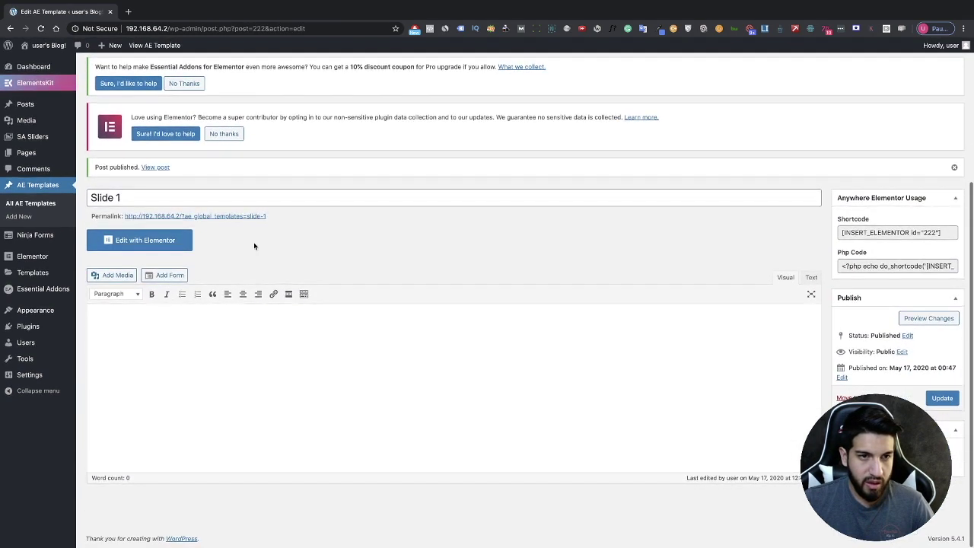
{"action": "left_click", "coordinate": [160, 241]}
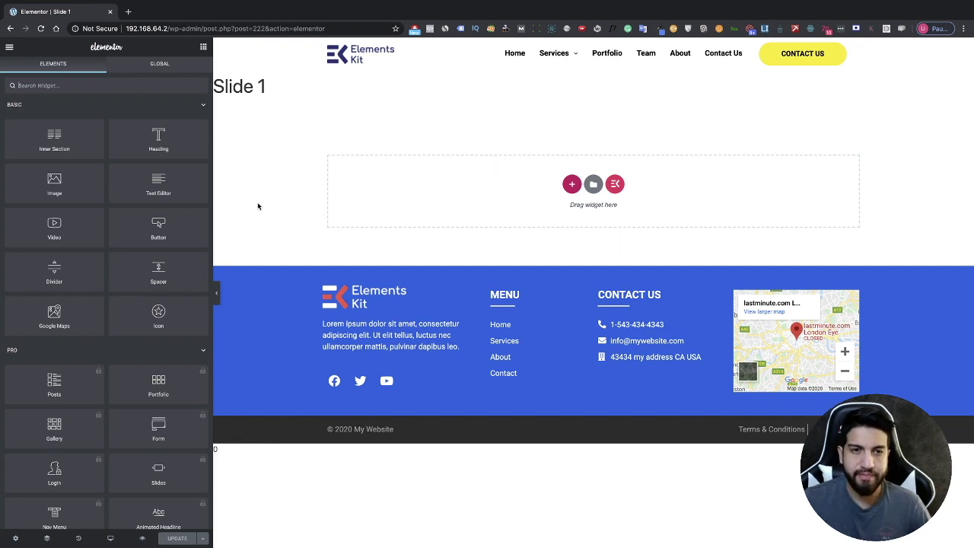
Insert the dark "We Build Websites That Really Works." block with the phone image from the template library.
{"action": "left_click", "coordinate": [592, 184]}
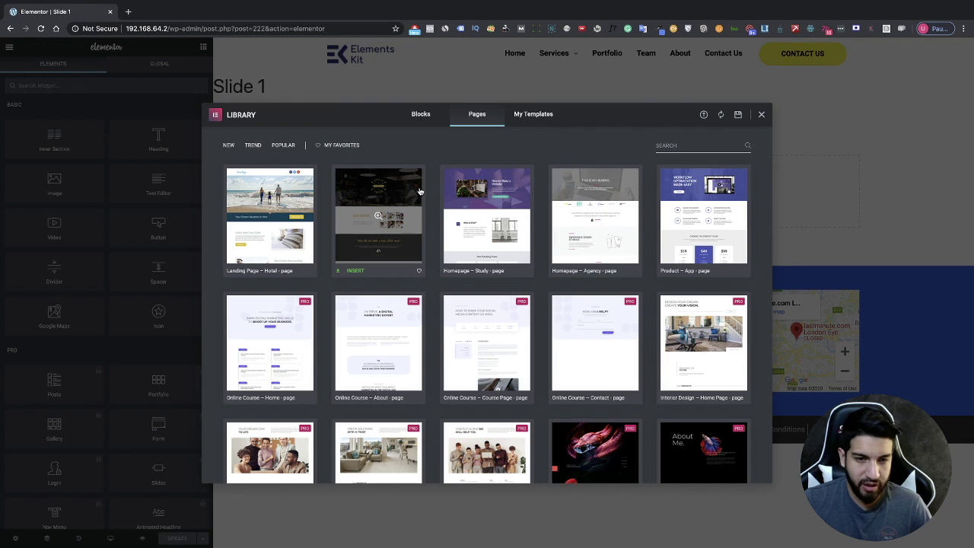
{"action": "left_click", "coordinate": [427, 116]}
{"action": "scroll", "coordinate": [413, 183], "scroll_direction": "down", "scroll_amount": 2}
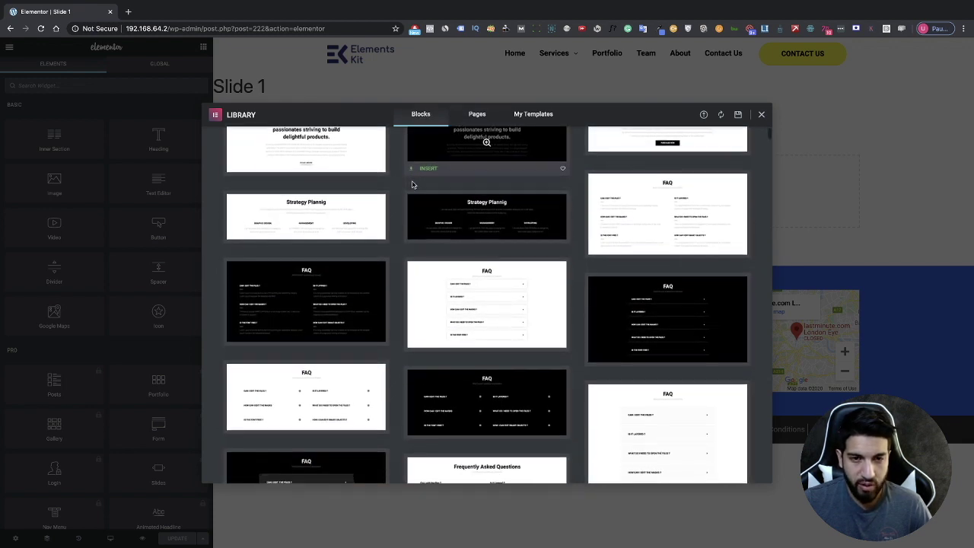
{"action": "scroll", "coordinate": [412, 184], "scroll_direction": "down", "scroll_amount": 5}
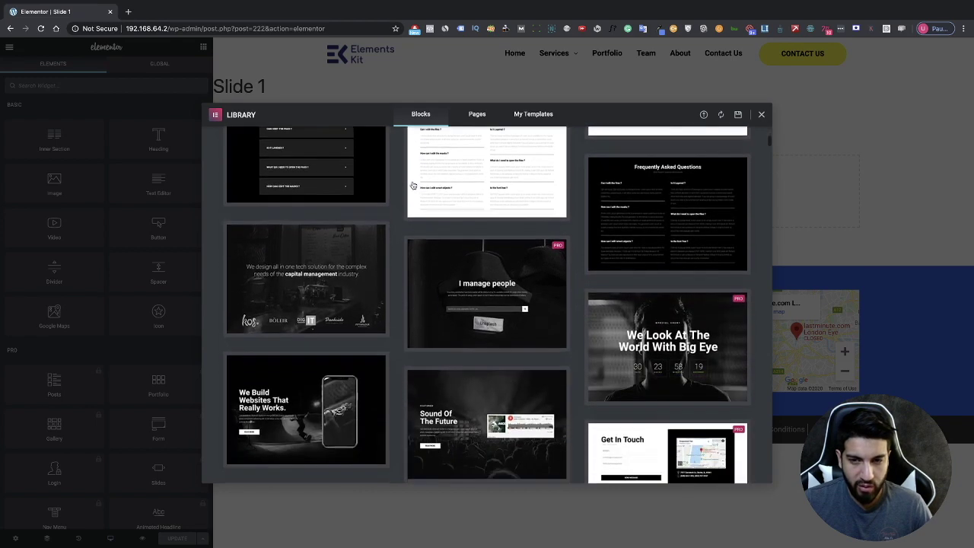
{"action": "scroll", "coordinate": [413, 185], "scroll_direction": "down", "scroll_amount": 5}
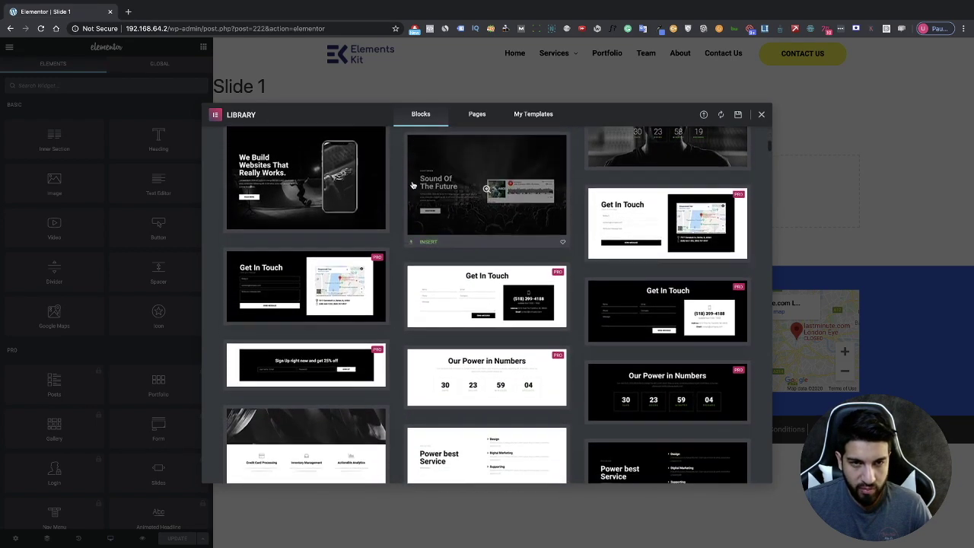
{"action": "scroll", "coordinate": [412, 185], "scroll_direction": "up", "scroll_amount": 1}
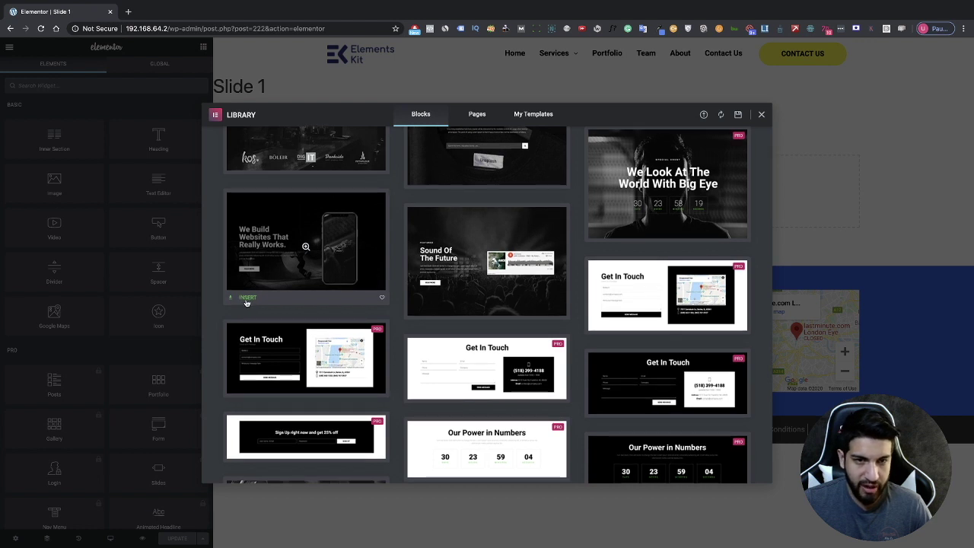
{"action": "left_click", "coordinate": [246, 299]}
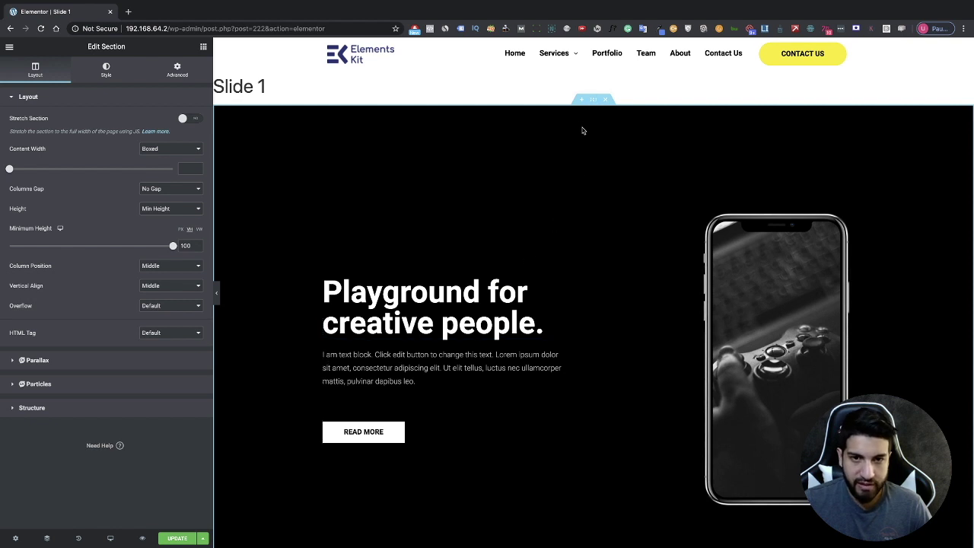
Set the phone image's max width to 32% in the inserted section.
{"action": "scroll", "coordinate": [581, 150], "scroll_direction": "down", "scroll_amount": 1}
{"action": "right_click", "coordinate": [829, 264]}
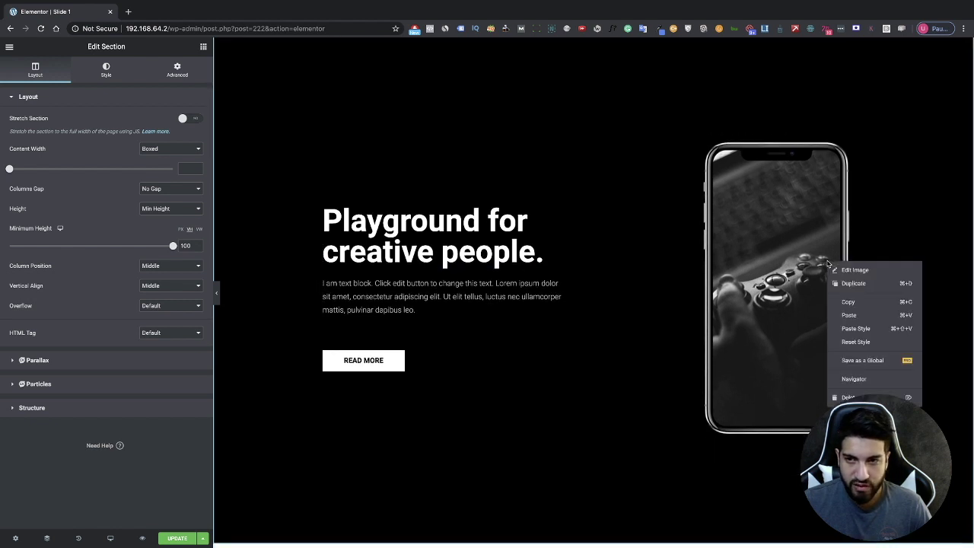
{"action": "left_click", "coordinate": [848, 271]}
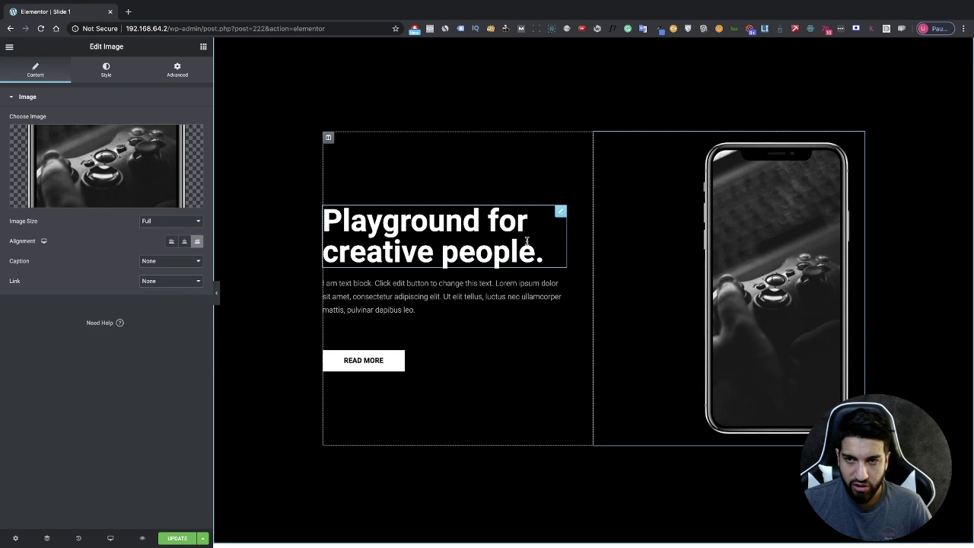
{"action": "left_click", "coordinate": [91, 78]}
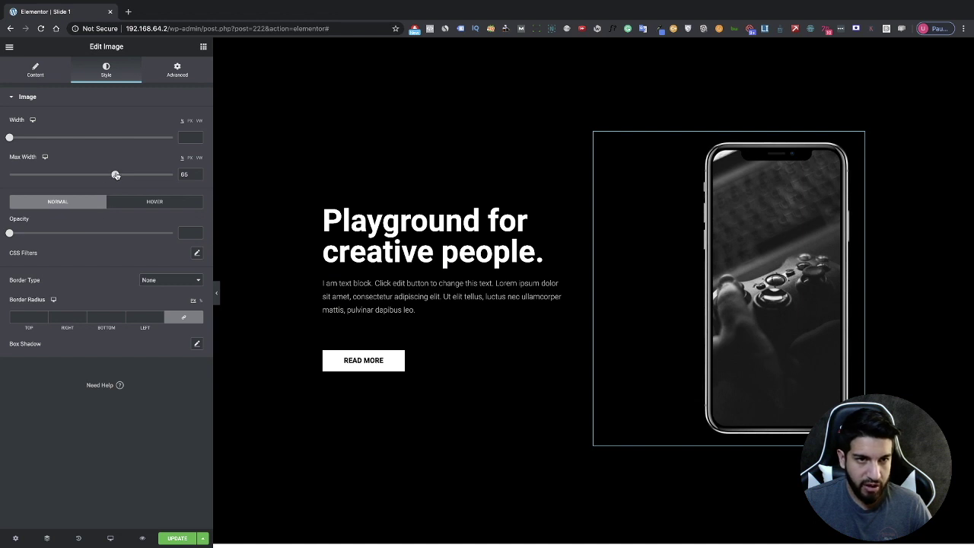
{"action": "left_click_drag", "start_coordinate": [116, 175], "coordinate": [61, 175]}
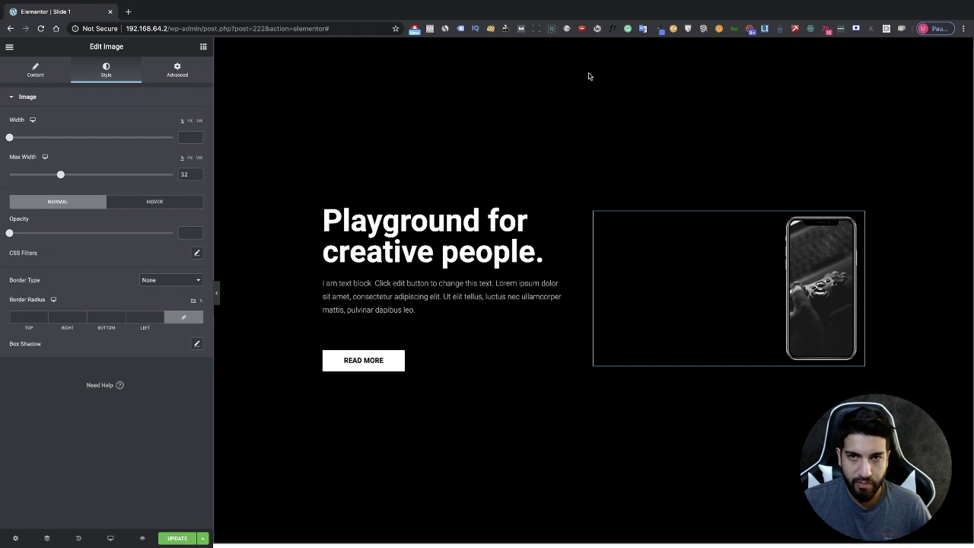
{"action": "scroll", "coordinate": [617, 154], "scroll_direction": "down", "scroll_amount": 2}
{"action": "scroll", "coordinate": [574, 157], "scroll_direction": "up", "scroll_amount": 3}
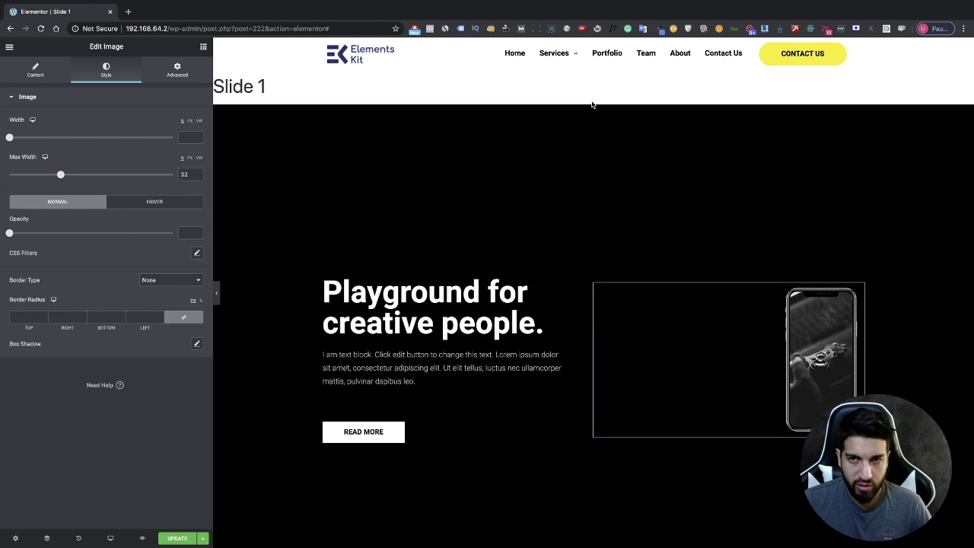
Set the dark section's minimum height to 45 VH and the phone image's max width to 38%.
{"action": "left_click", "coordinate": [593, 104]}
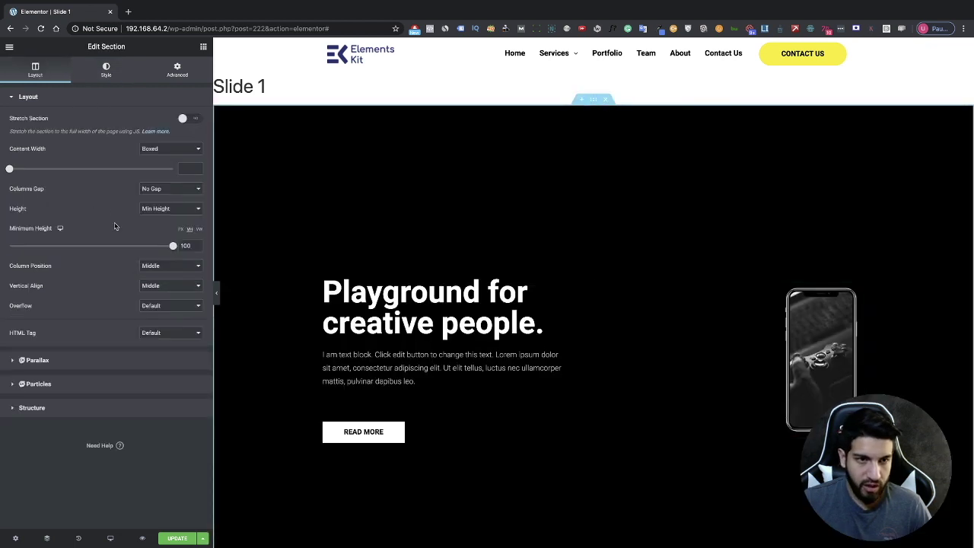
{"action": "left_click_drag", "start_coordinate": [173, 247], "coordinate": [84, 244]}
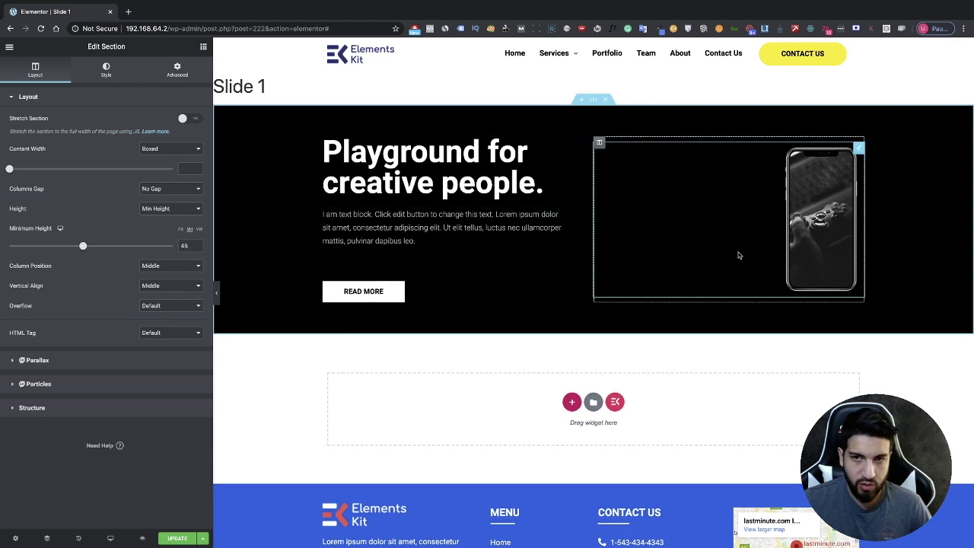
{"action": "left_click", "coordinate": [696, 249]}
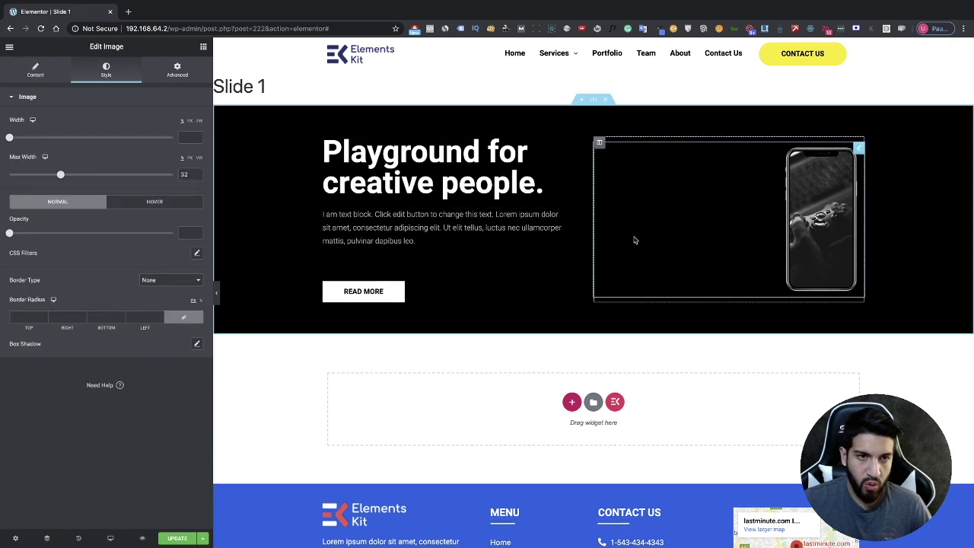
{"action": "left_click_drag", "start_coordinate": [58, 175], "coordinate": [95, 175]}
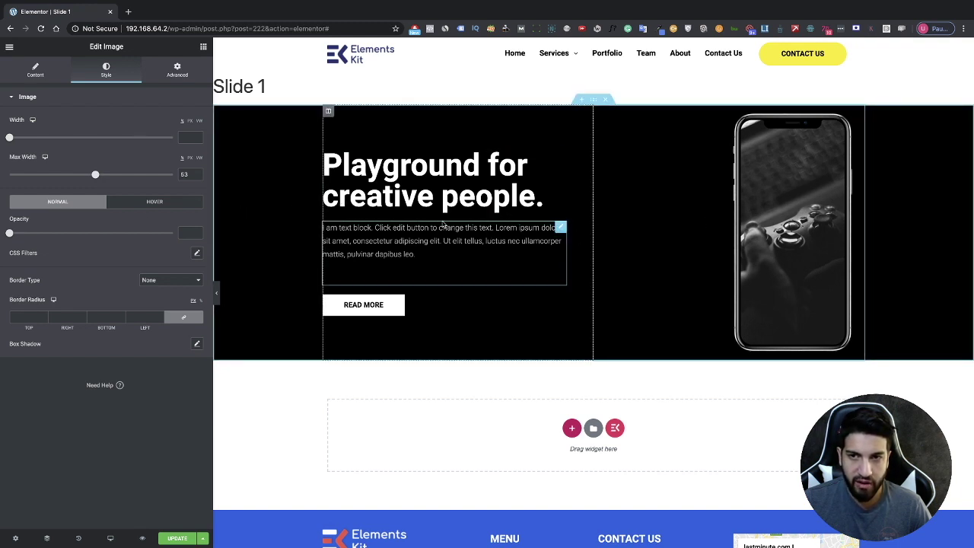
{"action": "left_click_drag", "start_coordinate": [95, 175], "coordinate": [70, 175]}
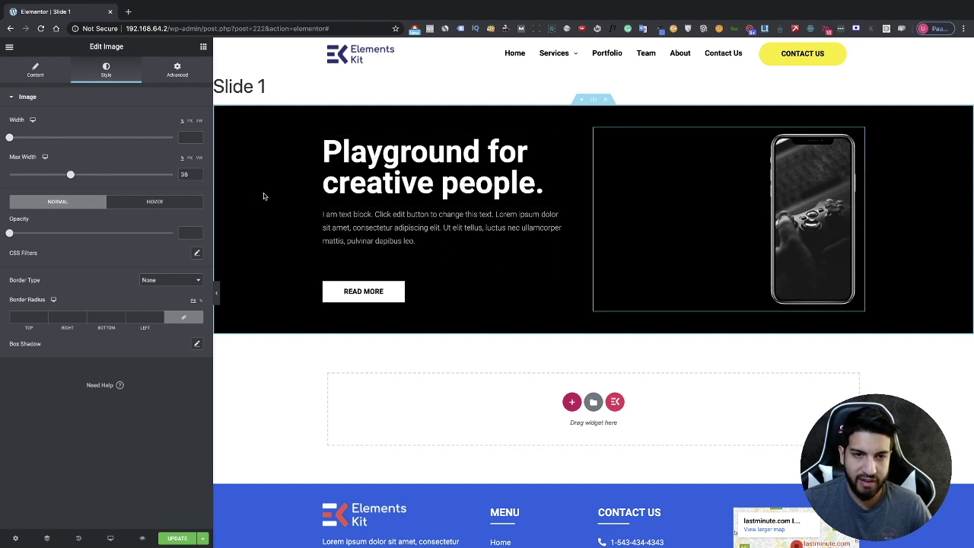
{"action": "left_click", "coordinate": [594, 100]}
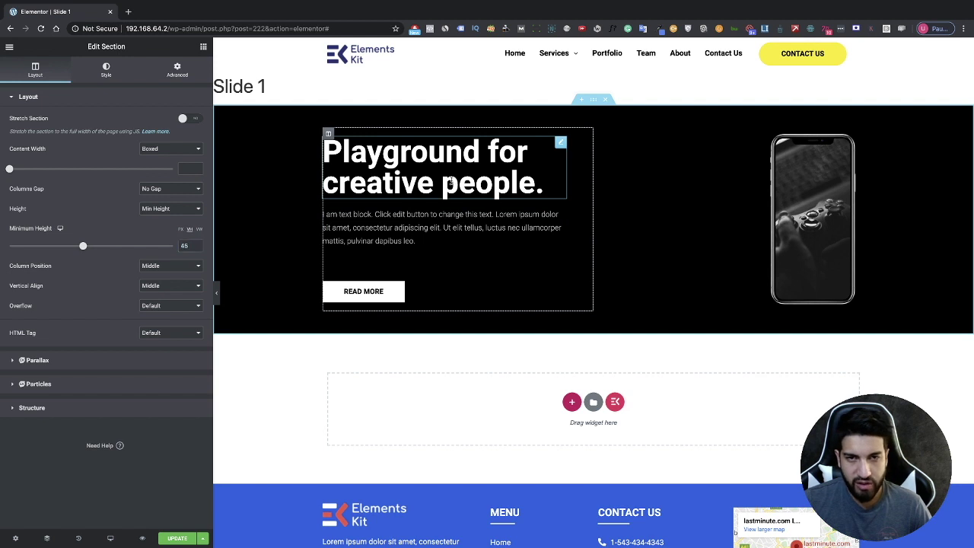
Change the section's heading to "Playground for creative peoxle.".
{"action": "left_click", "coordinate": [506, 185]}
{"action": "left_click_drag", "start_coordinate": [496, 184], "coordinate": [515, 184]}
{"action": "type", "text": "xxx"}
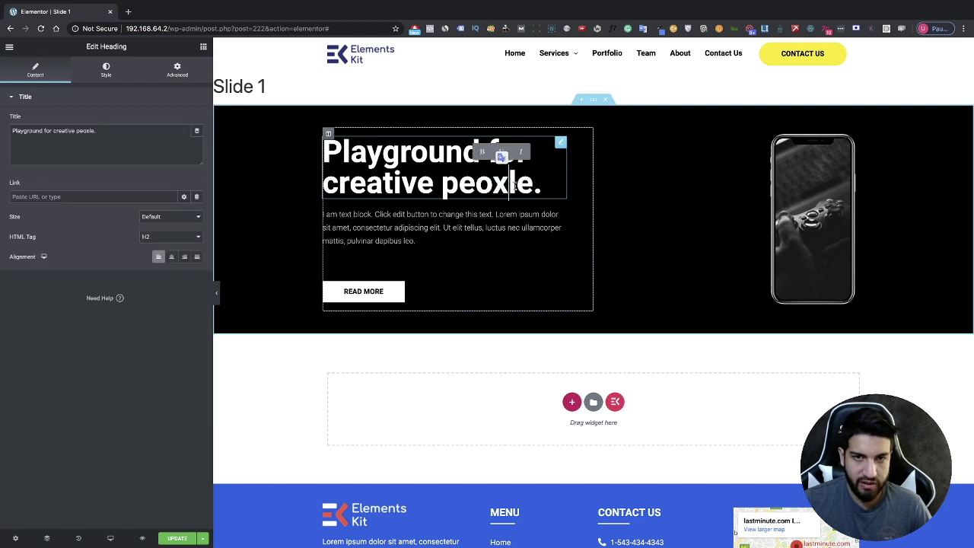
{"action": "key", "text": "BackSpace"}
{"action": "key", "text": "BackSpace"}
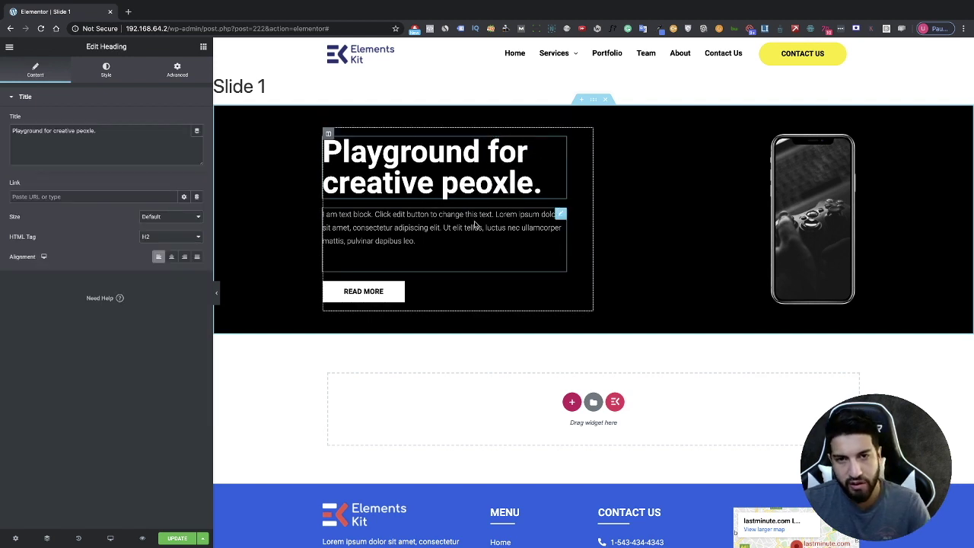
Edit the end of the text block below the heading to read "pulvinar dapibus lee".
{"action": "left_click", "coordinate": [443, 236]}
{"action": "key", "text": "BackSpace"}
{"action": "key", "text": "BackSpace"}
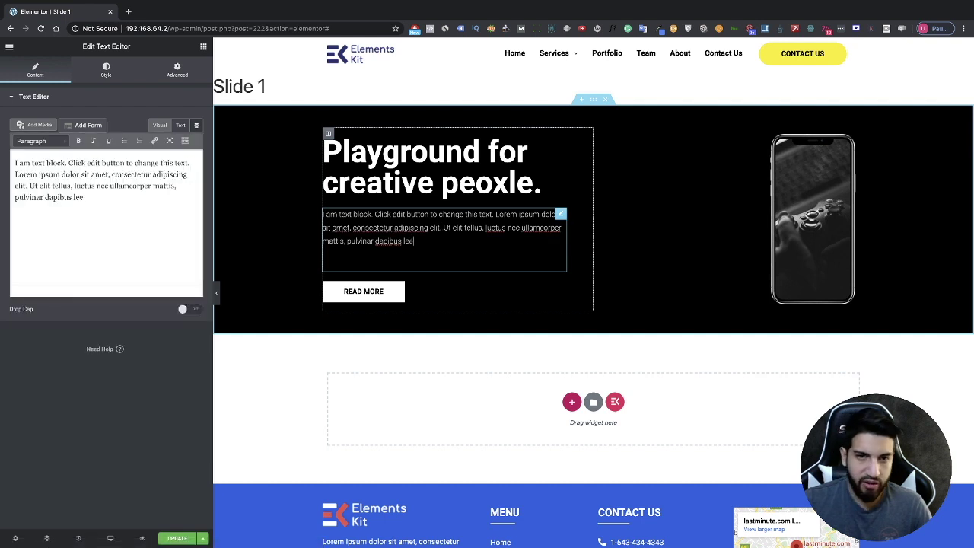
Review the Read More button's settings and the phone image's replacement options in the media library.
{"action": "left_click", "coordinate": [415, 292]}
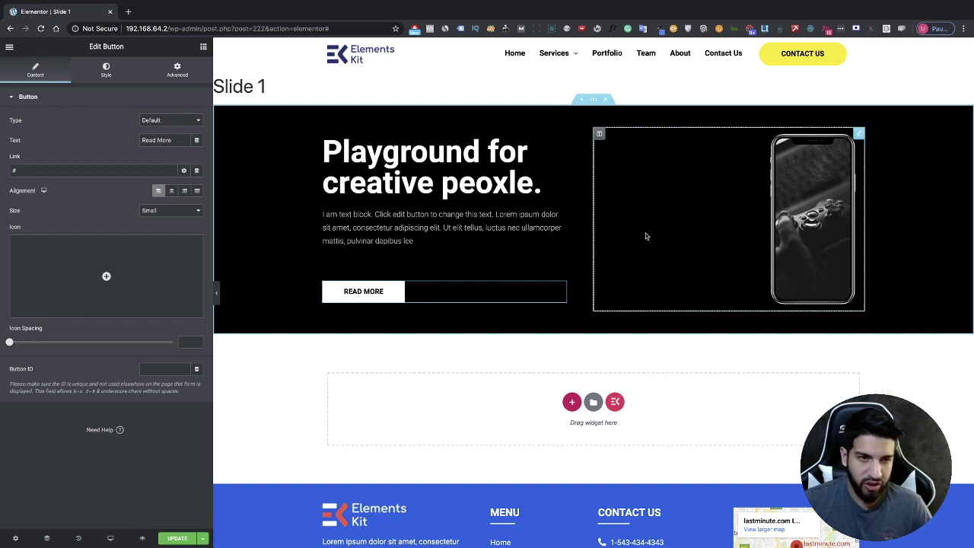
{"action": "left_click", "coordinate": [713, 231]}
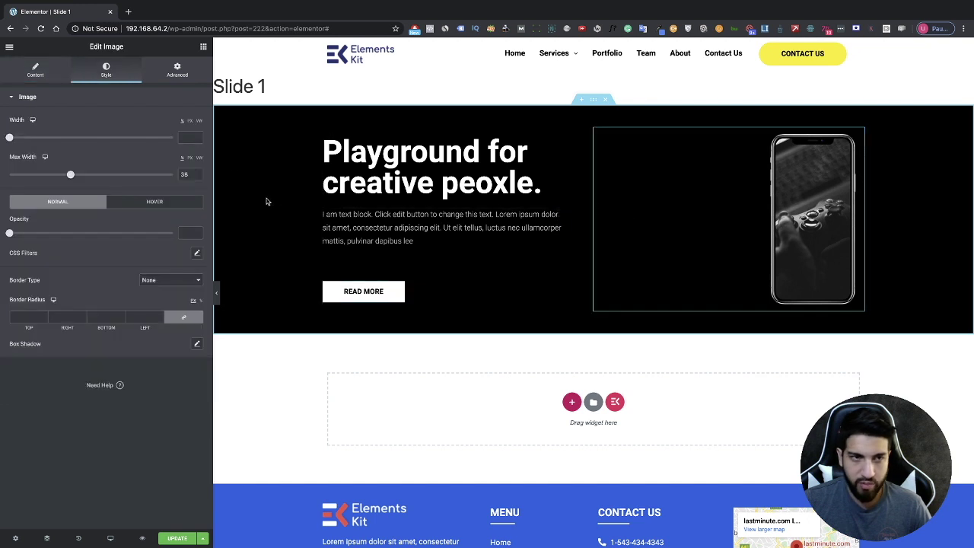
{"action": "left_click", "coordinate": [50, 72]}
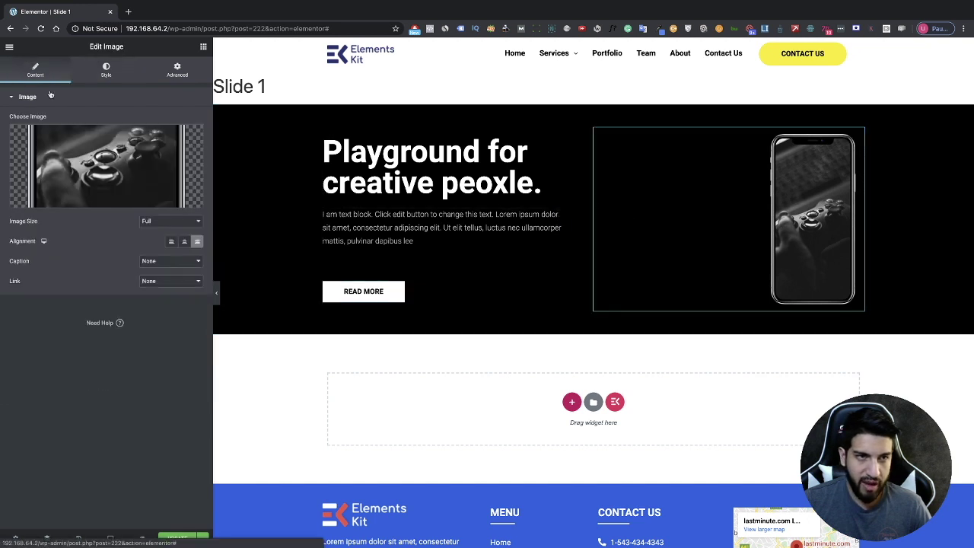
{"action": "left_click", "coordinate": [118, 174]}
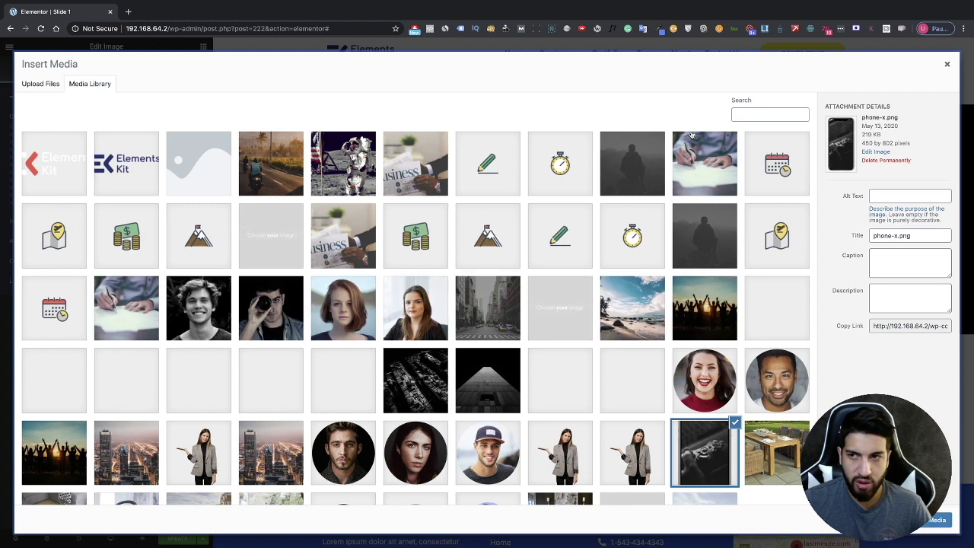
{"action": "left_click", "coordinate": [947, 64]}
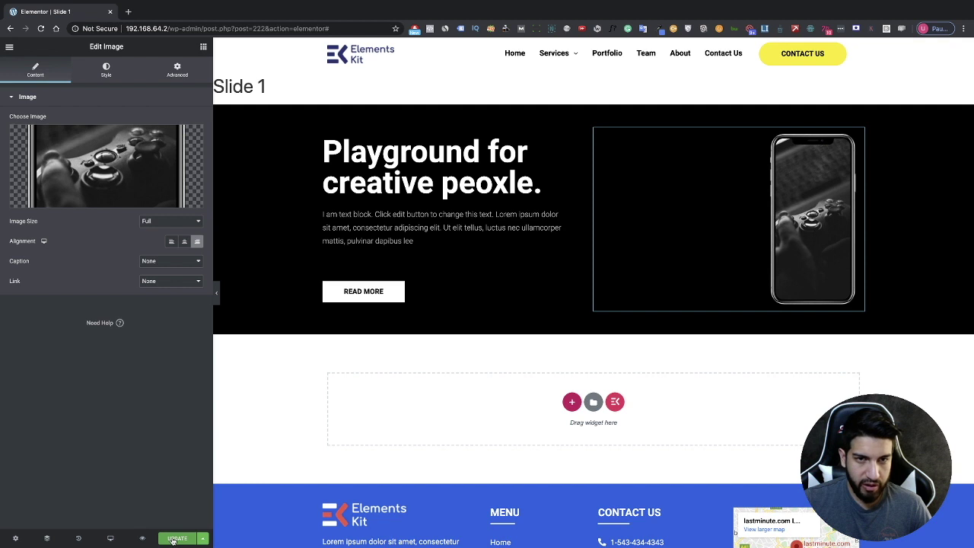
Turn on Stretch Section for the slide's section and update the Slide 1 template.
{"action": "left_click", "coordinate": [175, 539]}
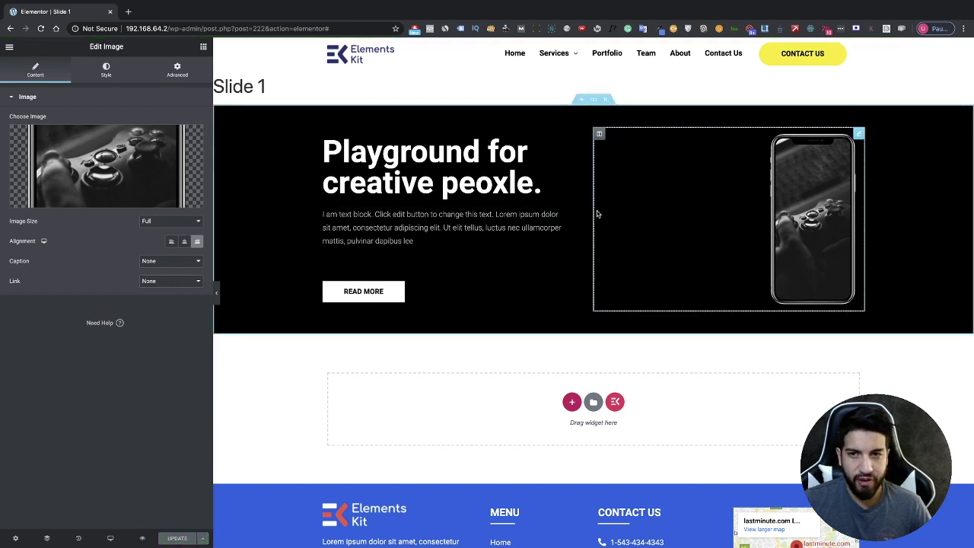
{"action": "left_click", "coordinate": [592, 99]}
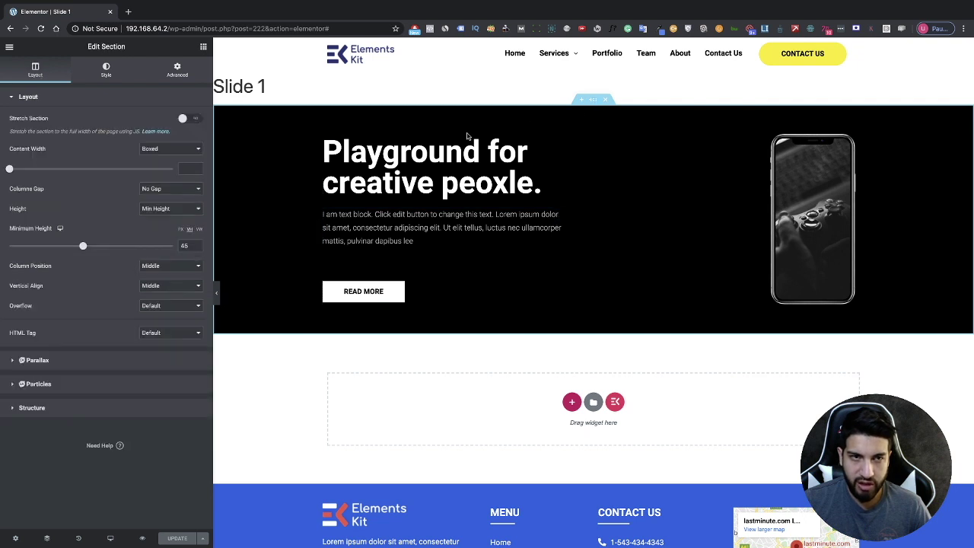
{"action": "left_click", "coordinate": [185, 119]}
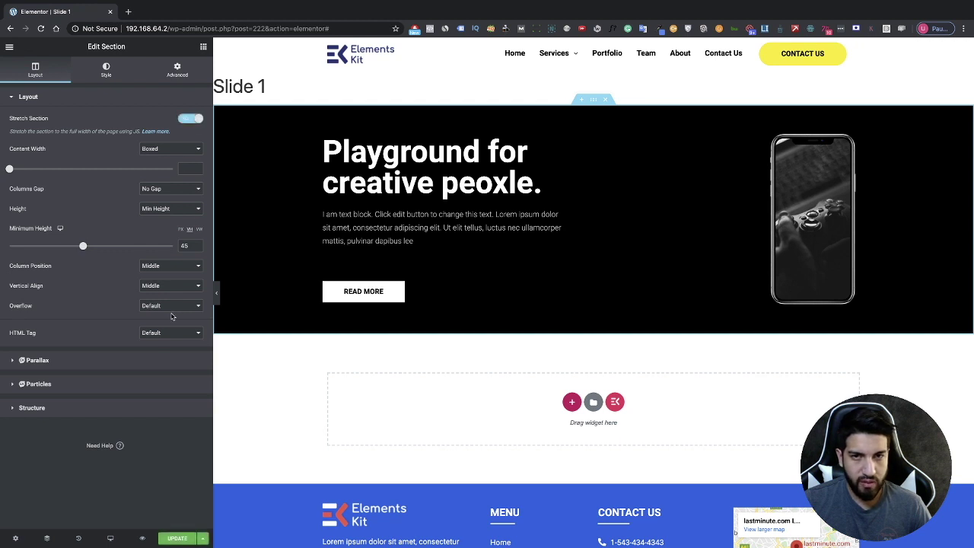
{"action": "left_click", "coordinate": [185, 538]}
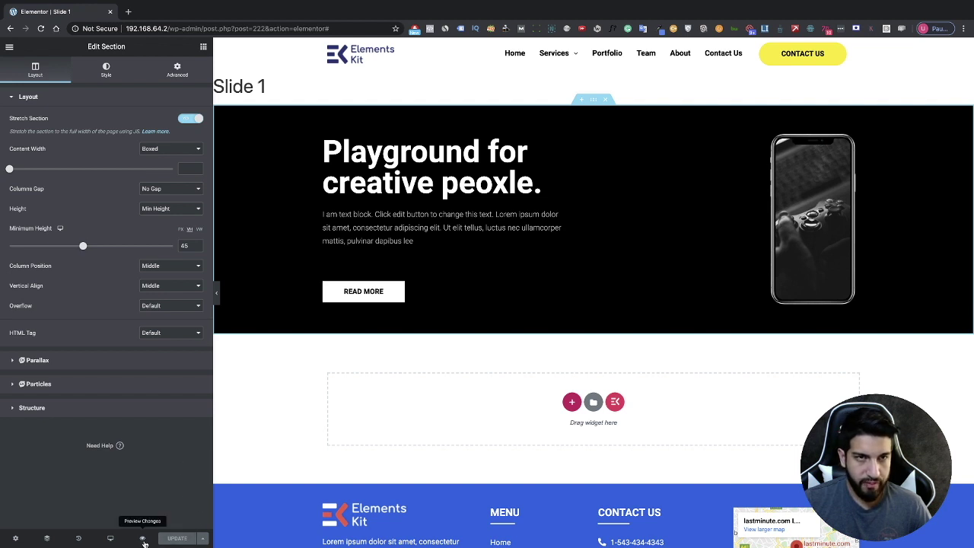
Preview the saved Slide 1 template in a separate browser tab.
{"action": "left_click", "coordinate": [142, 538]}
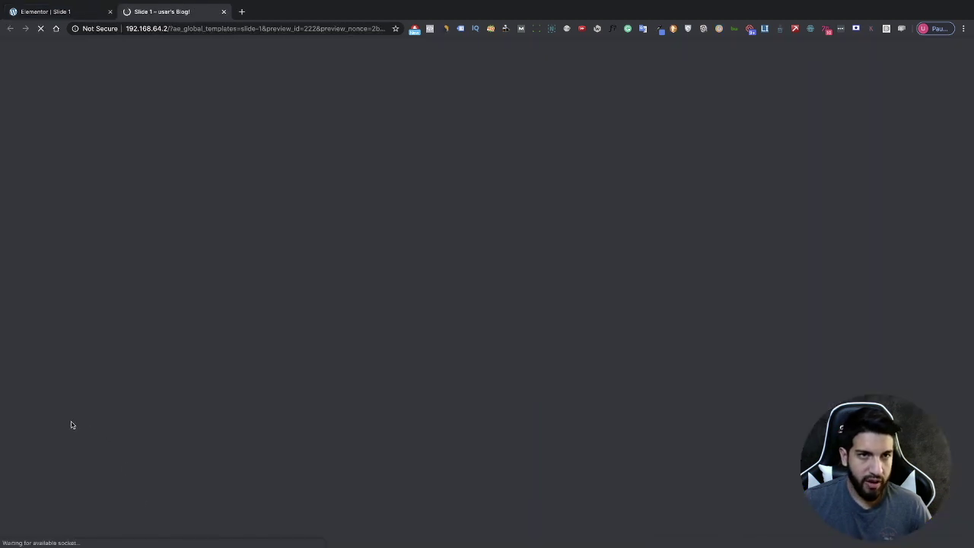
{"action": "key", "text": "ctrl+shift+Tab"}
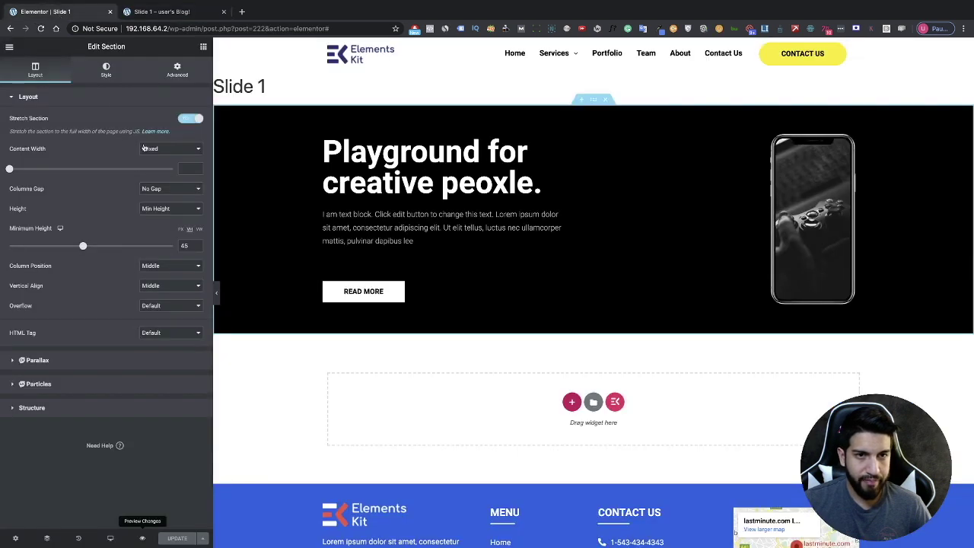
{"action": "left_click", "coordinate": [156, 12]}
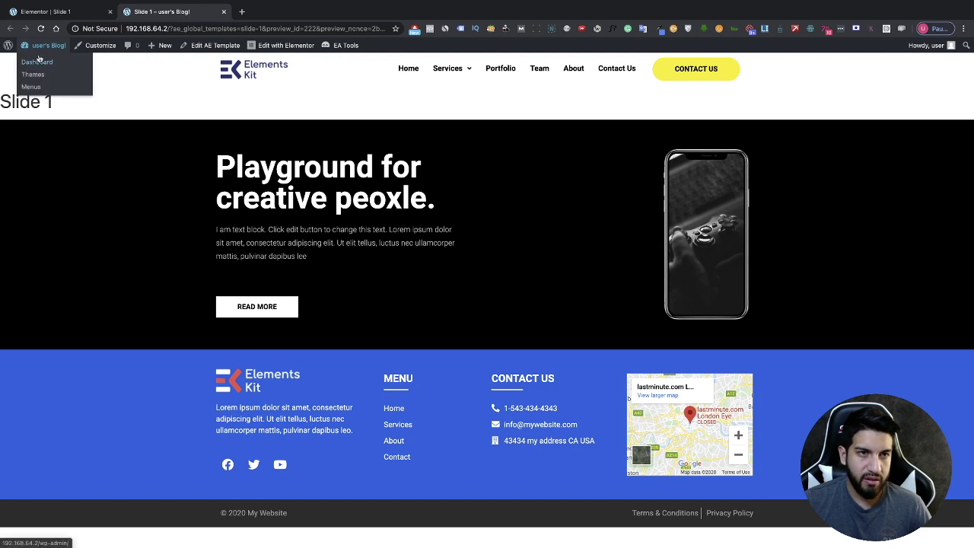
Create and publish a new AE template titled "Slide 2" and open it for editing with Elementor.
{"action": "left_click", "coordinate": [39, 58]}
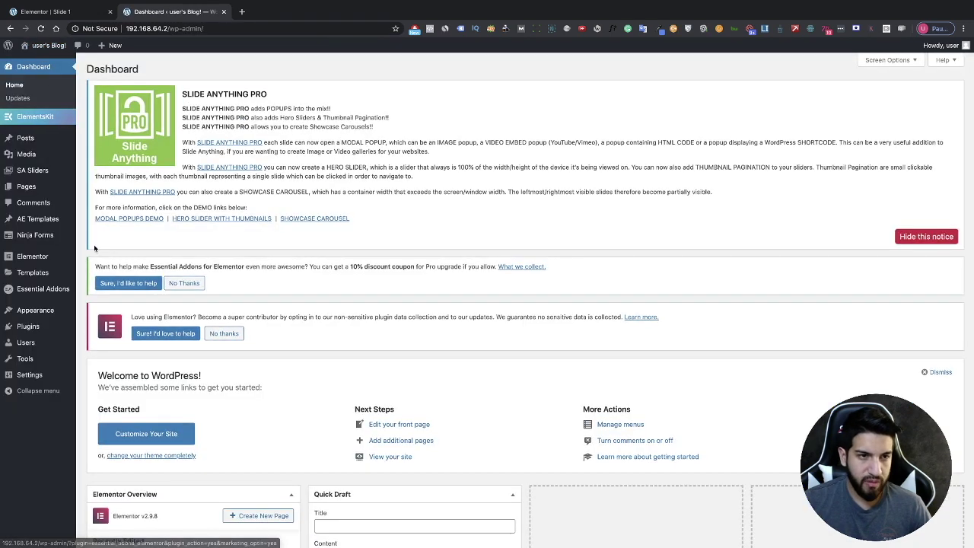
{"action": "left_click", "coordinate": [38, 220]}
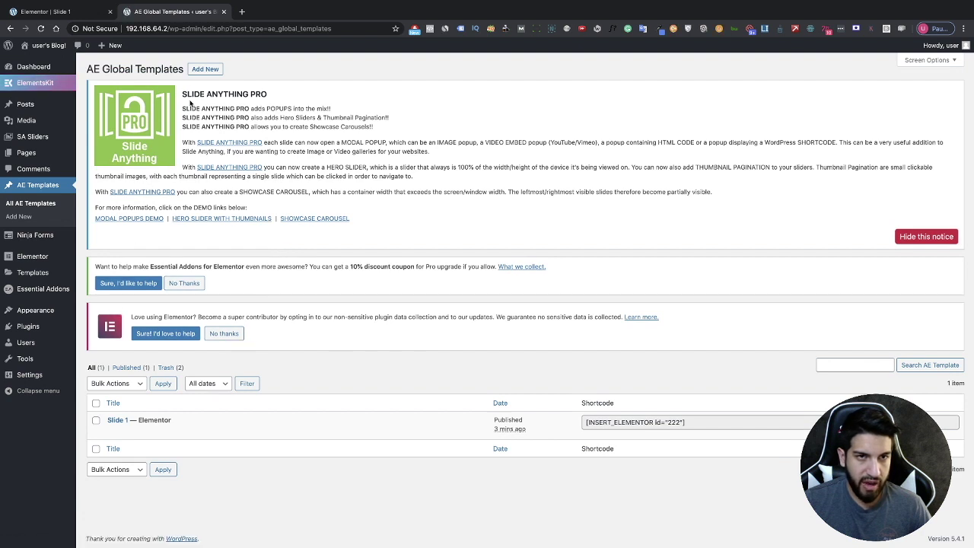
{"action": "left_click", "coordinate": [200, 72]}
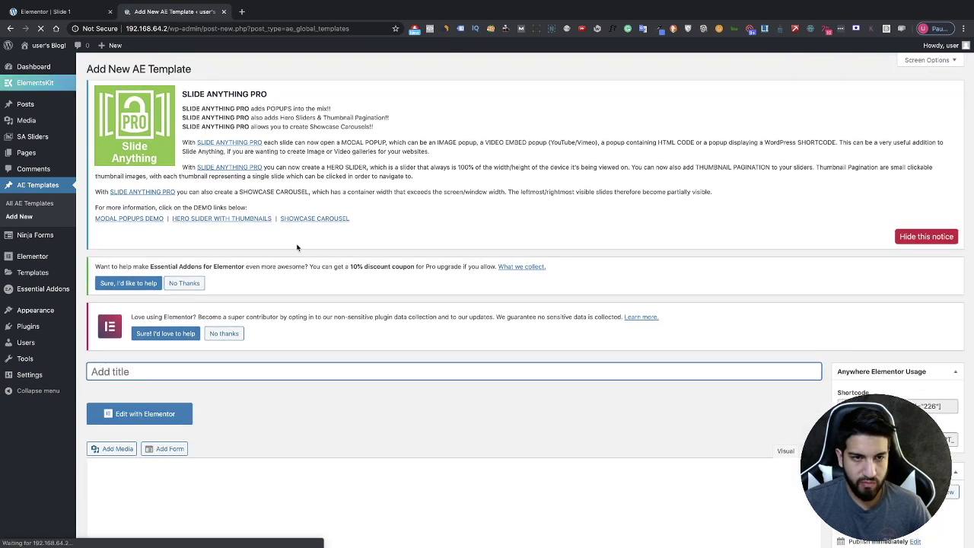
{"action": "type", "text": "S"}
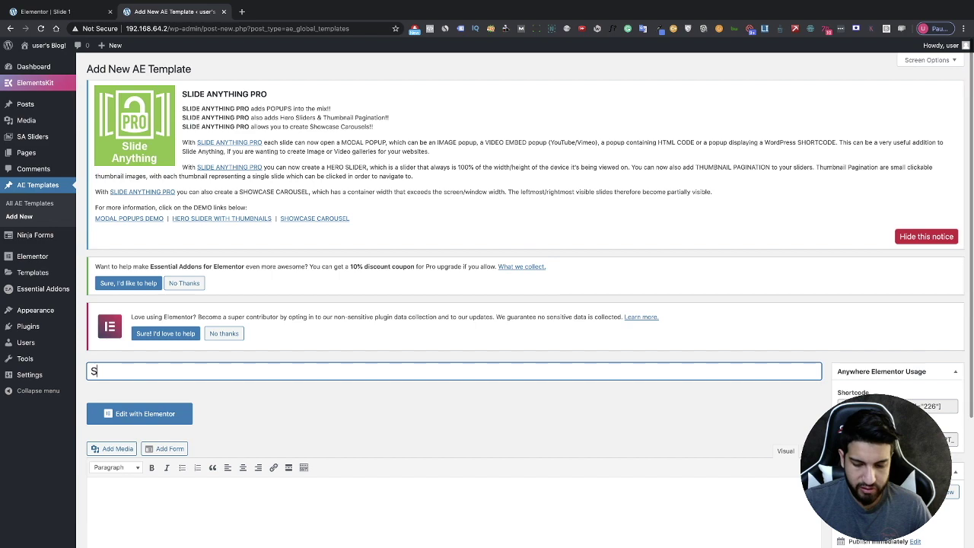
{"action": "type", "text": "lide 2"}
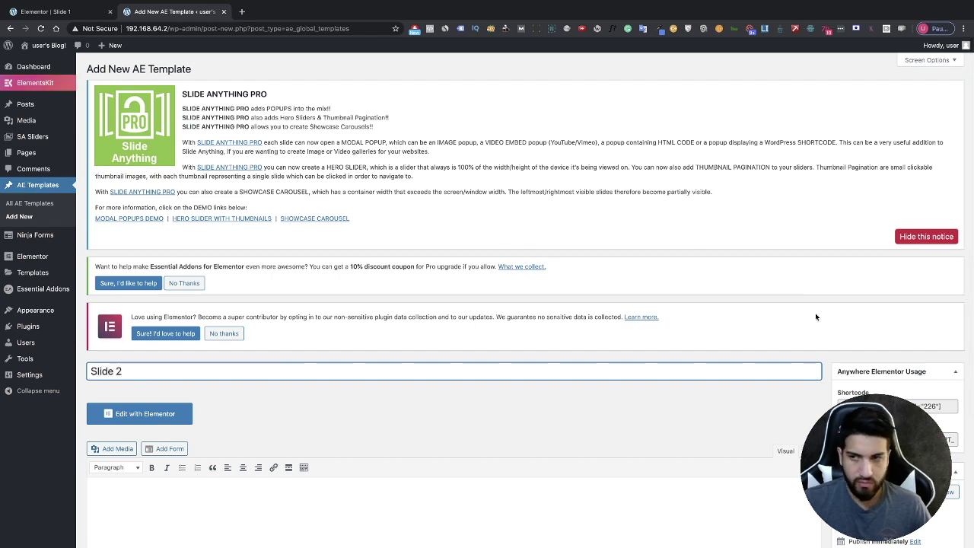
{"action": "scroll", "coordinate": [913, 380], "scroll_direction": "down", "scroll_amount": 3}
{"action": "left_click", "coordinate": [934, 391]}
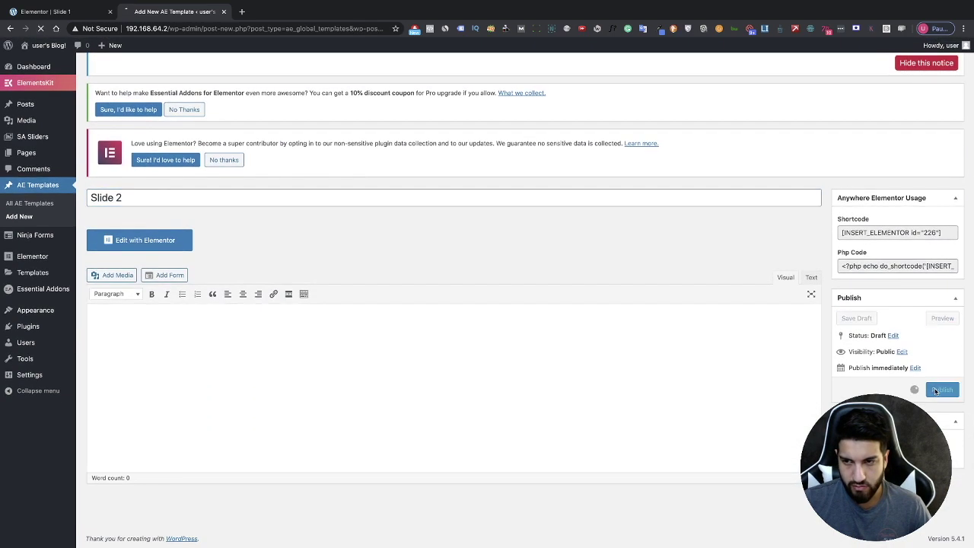
{"action": "scroll", "coordinate": [179, 330], "scroll_direction": "down", "scroll_amount": 2}
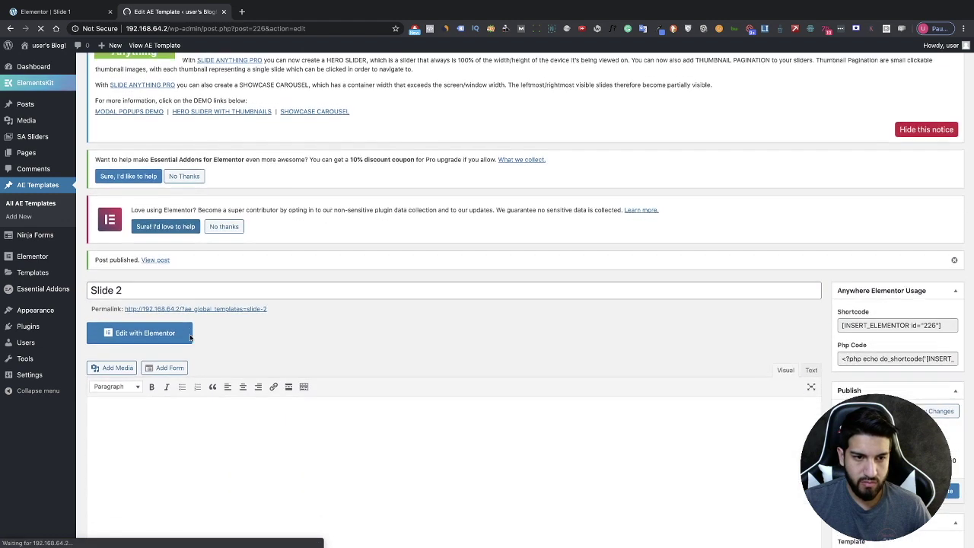
{"action": "left_click", "coordinate": [179, 327]}
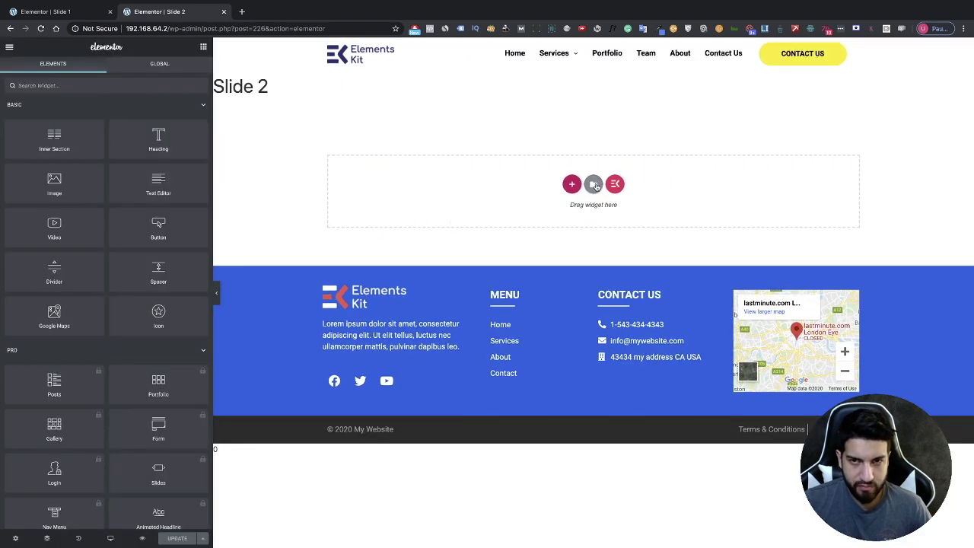
{"action": "left_click", "coordinate": [593, 184]}
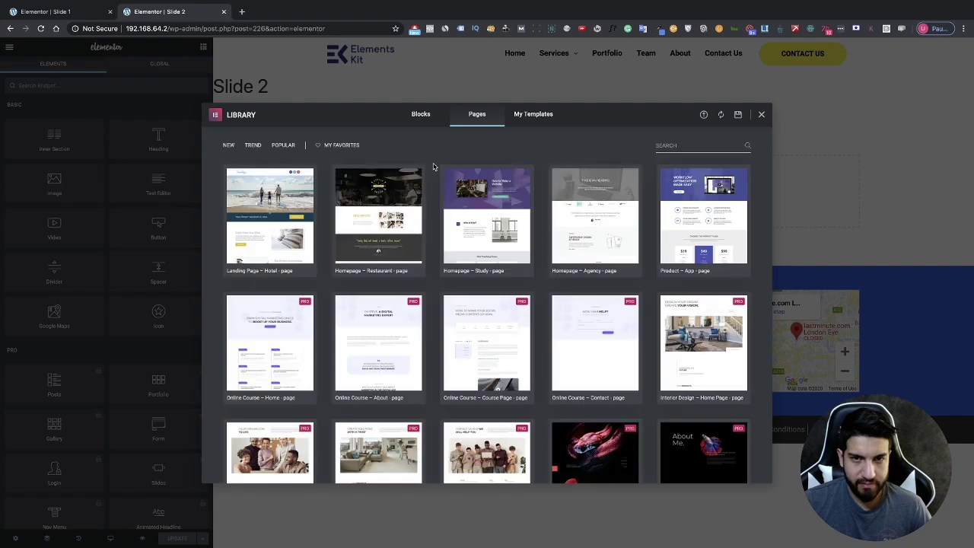
{"action": "scroll", "coordinate": [331, 225], "scroll_direction": "down", "scroll_amount": 10}
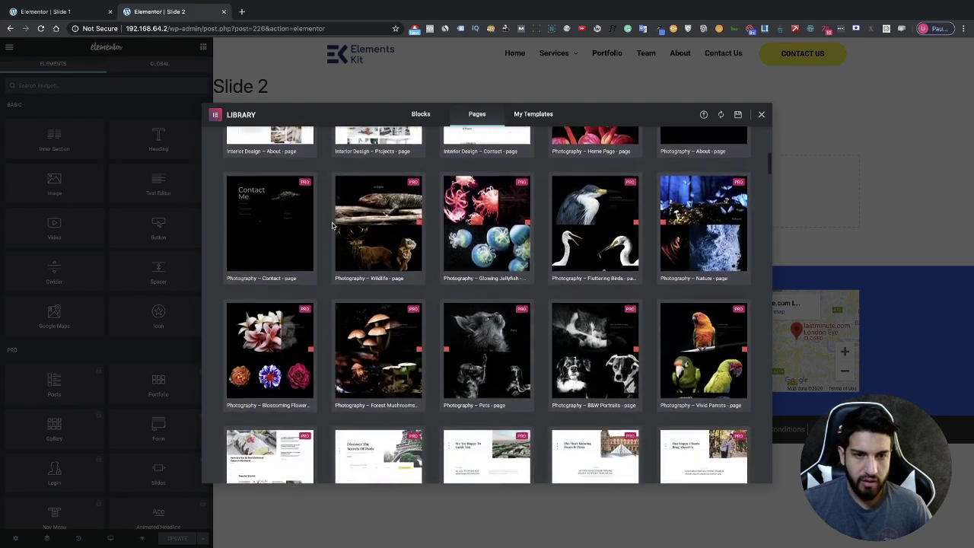
{"action": "scroll", "coordinate": [332, 225], "scroll_direction": "up", "scroll_amount": 6}
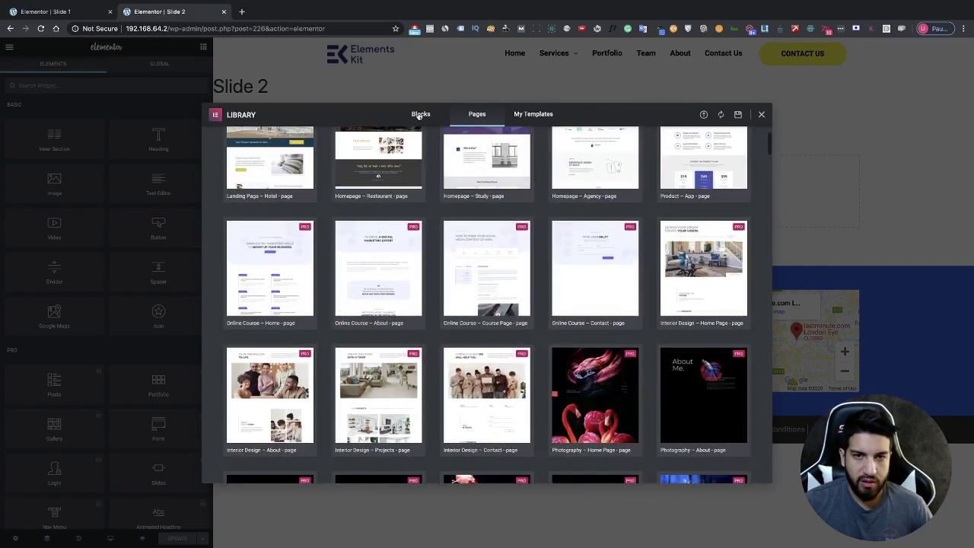
{"action": "scroll", "coordinate": [325, 254], "scroll_direction": "down", "scroll_amount": 5}
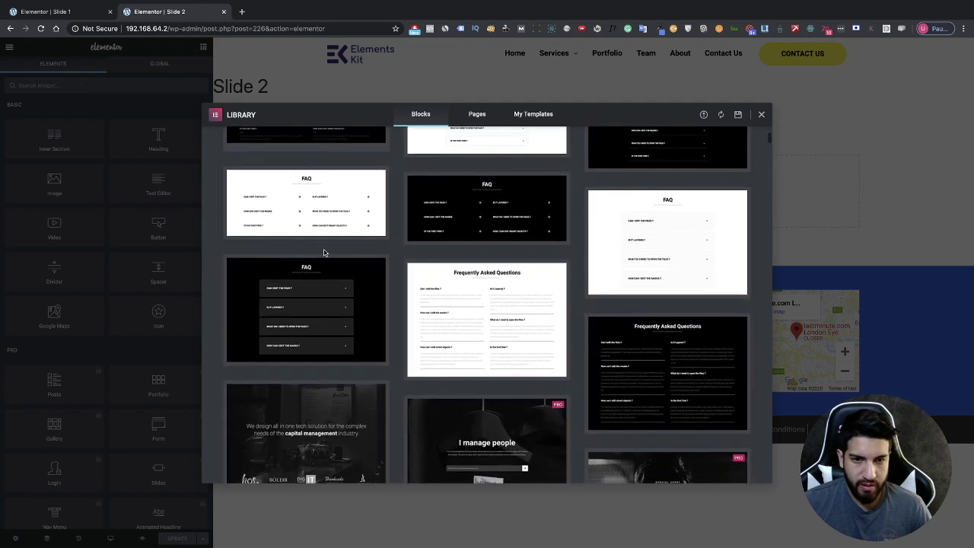
{"action": "scroll", "coordinate": [324, 253], "scroll_direction": "down", "scroll_amount": 2}
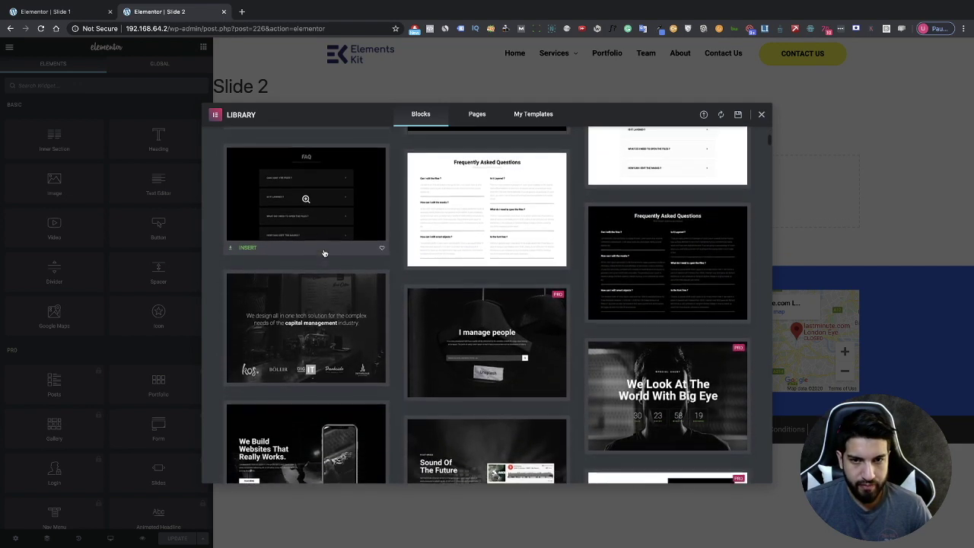
{"action": "scroll", "coordinate": [323, 253], "scroll_direction": "down", "scroll_amount": 4}
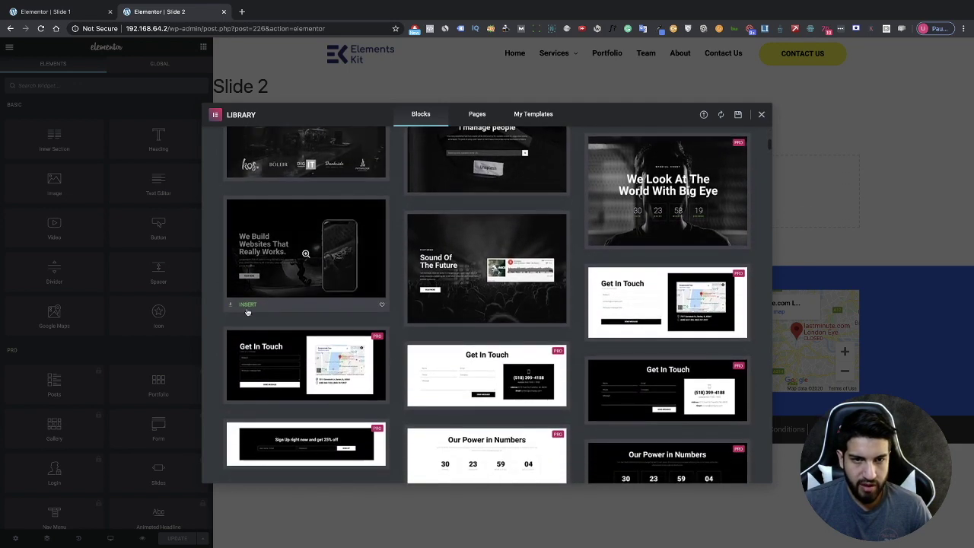
{"action": "left_click", "coordinate": [247, 305]}
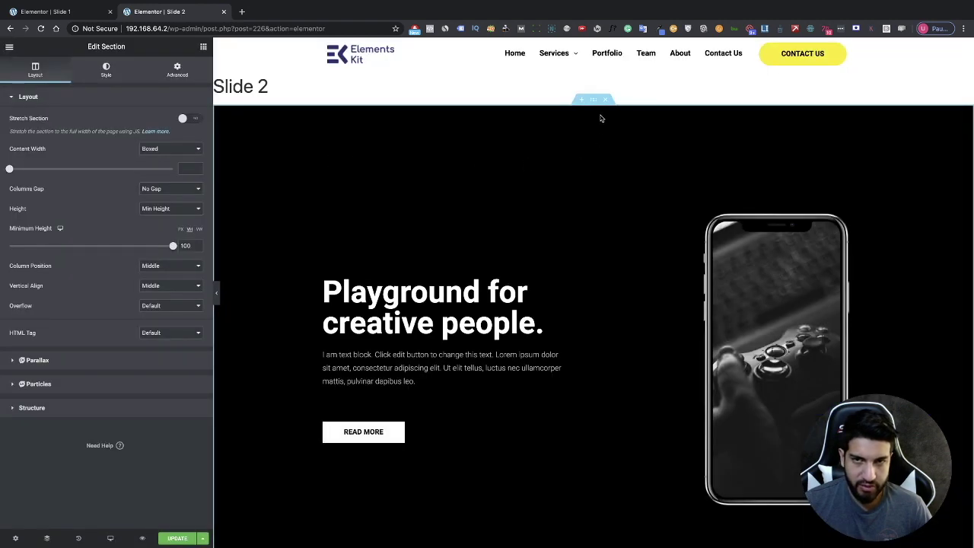
{"action": "left_click", "coordinate": [607, 101]}
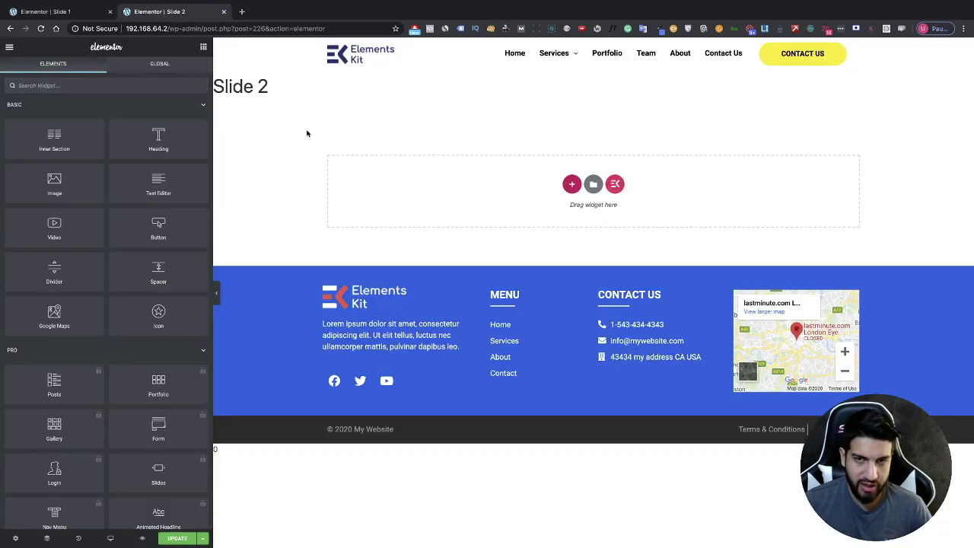
Copy the finished section from the Slide 1 template and paste it into the empty Slide 2 template.
{"action": "left_click", "coordinate": [61, 13]}
{"action": "right_click", "coordinate": [600, 102]}
{"action": "left_click", "coordinate": [609, 145]}
{"action": "left_click", "coordinate": [191, 11]}
{"action": "right_click", "coordinate": [528, 193]}
{"action": "left_click", "coordinate": [535, 203]}
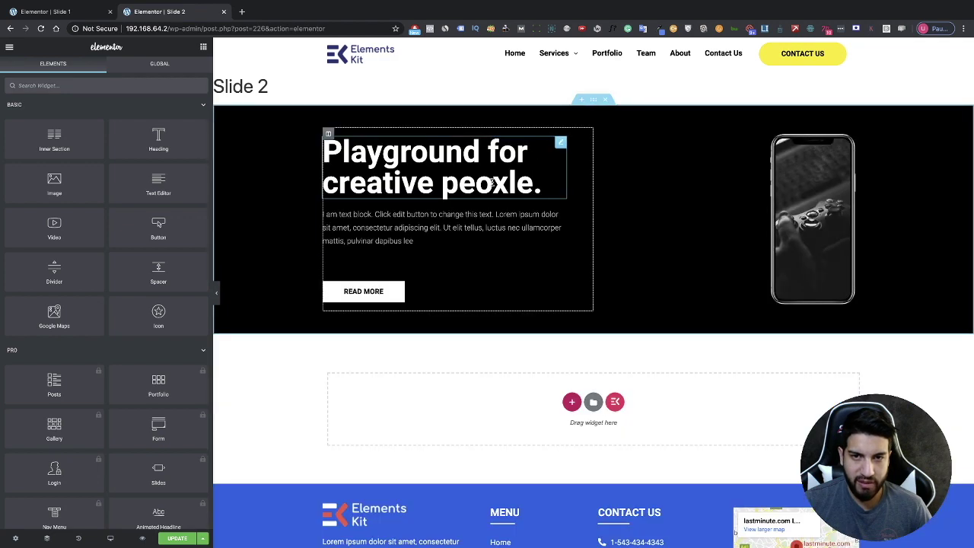
Replace Slide 2's phone image with the snowy lake photo pexels-photo-300857.jpeg from the media library.
{"action": "left_click", "coordinate": [735, 229]}
{"action": "left_click", "coordinate": [95, 194]}
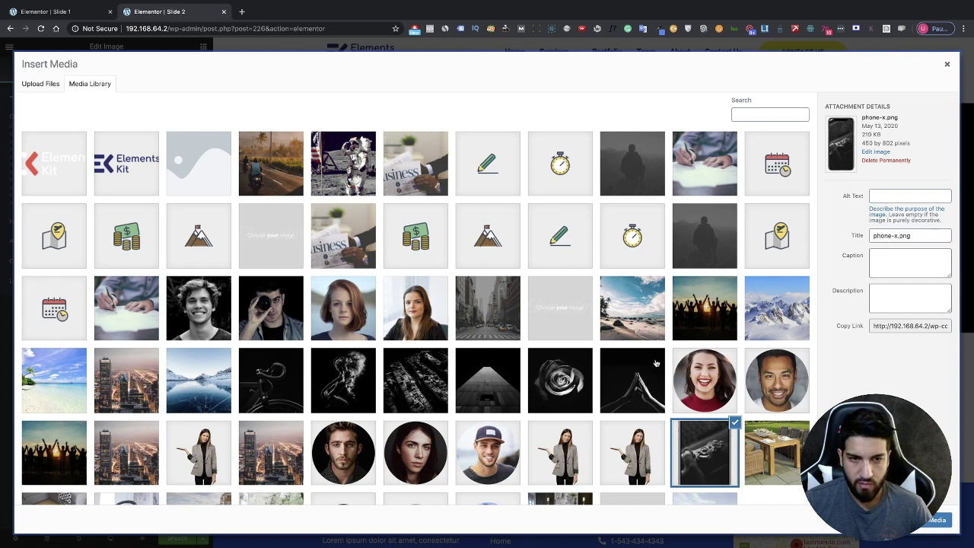
{"action": "left_click", "coordinate": [182, 365]}
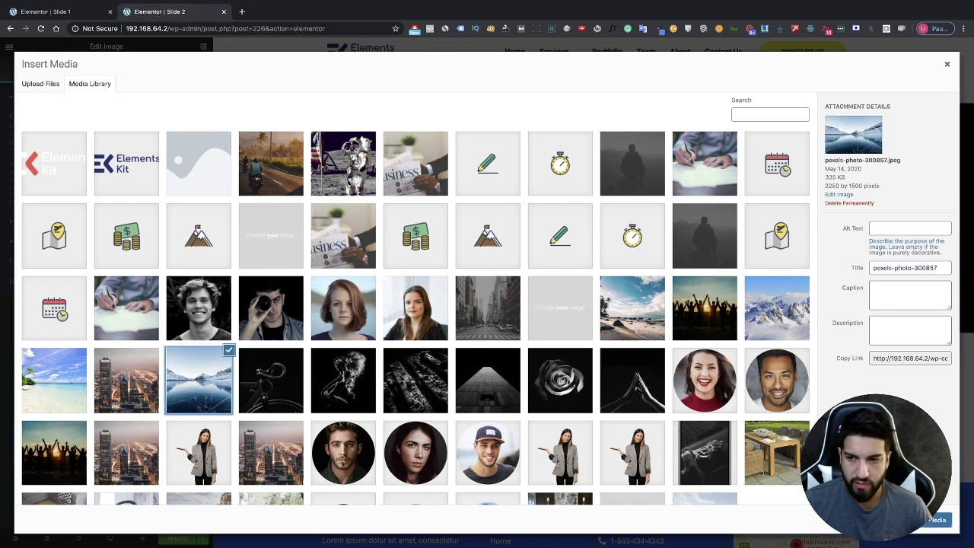
{"action": "left_click", "coordinate": [930, 520]}
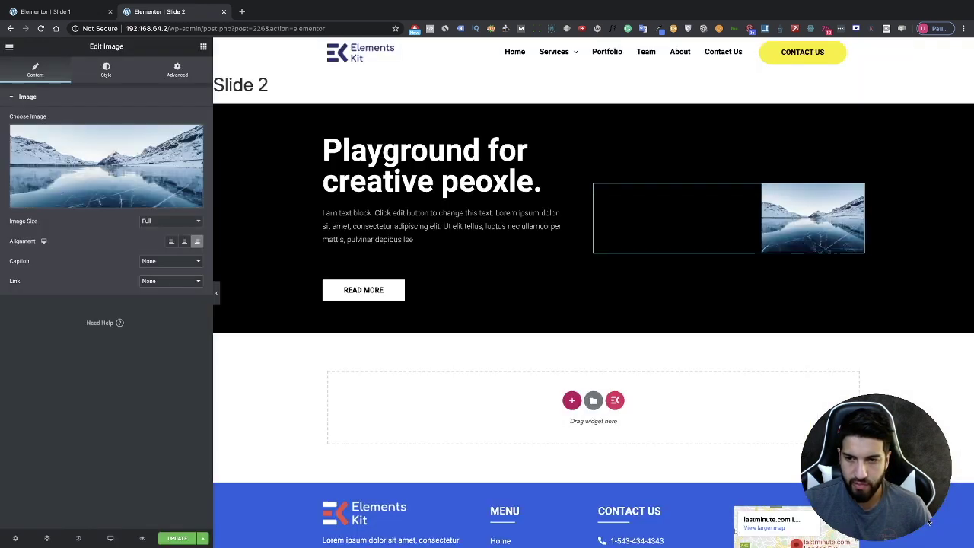
Set the lake image's width to 75% and its max width to 89%.
{"action": "left_click", "coordinate": [106, 69]}
{"action": "left_click_drag", "start_coordinate": [10, 138], "coordinate": [133, 142]}
{"action": "left_click_drag", "start_coordinate": [71, 175], "coordinate": [156, 177]}
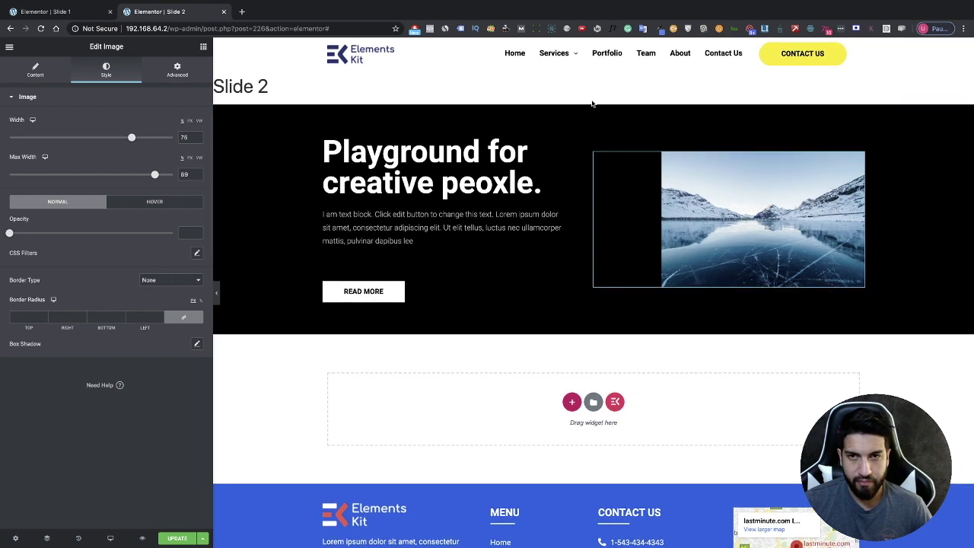
Set the Slide 2 section's background color to the blue preset swatch and update the template.
{"action": "left_click", "coordinate": [594, 101]}
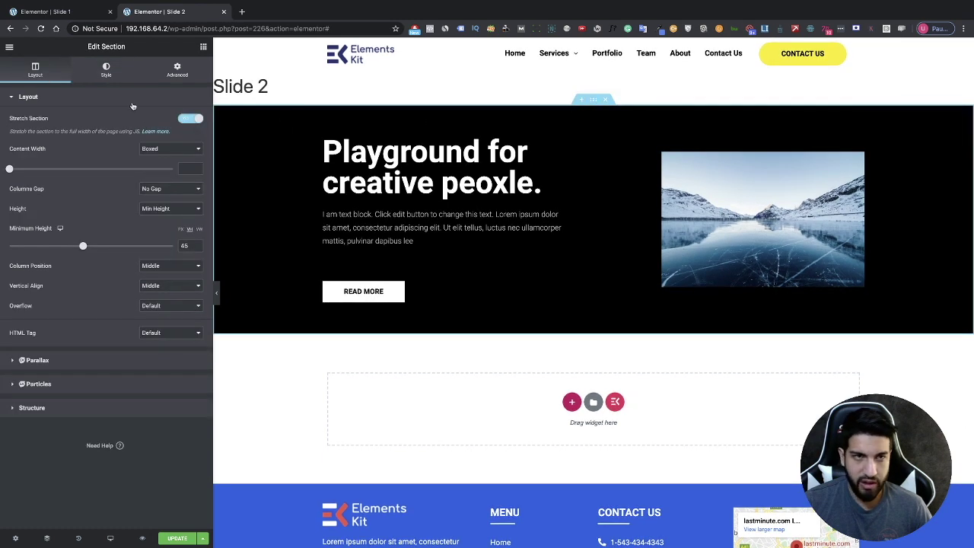
{"action": "left_click", "coordinate": [120, 76]}
{"action": "left_click", "coordinate": [183, 161]}
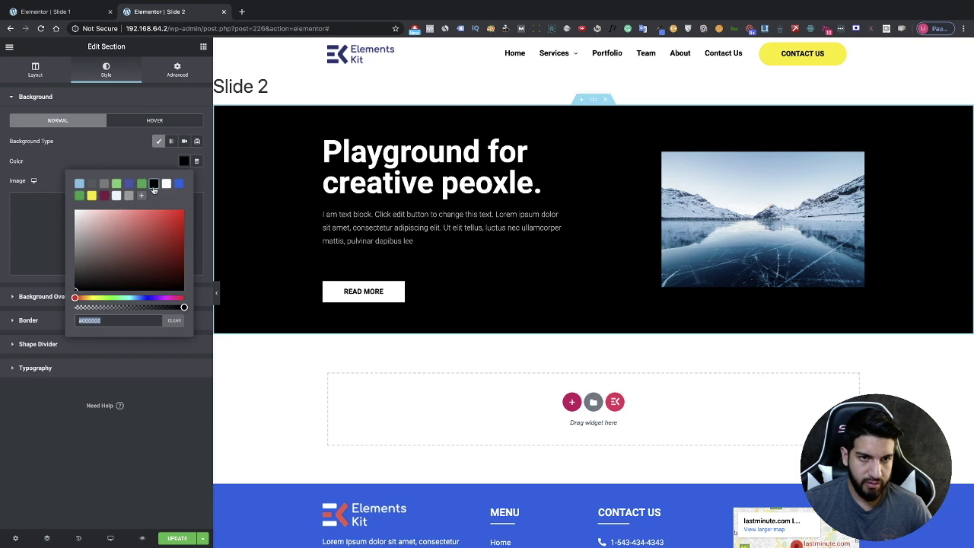
{"action": "left_click", "coordinate": [177, 185]}
{"action": "left_click", "coordinate": [206, 357]}
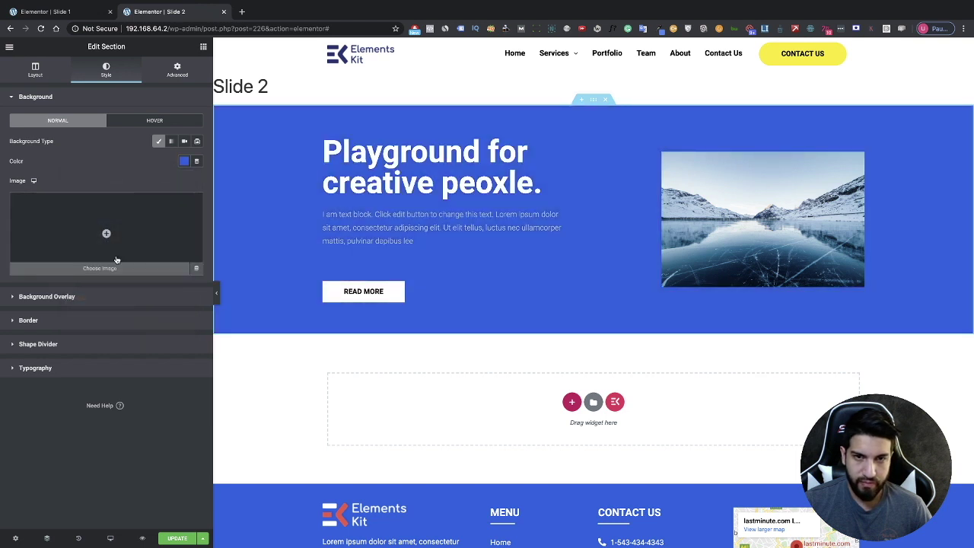
{"action": "left_click", "coordinate": [183, 538]}
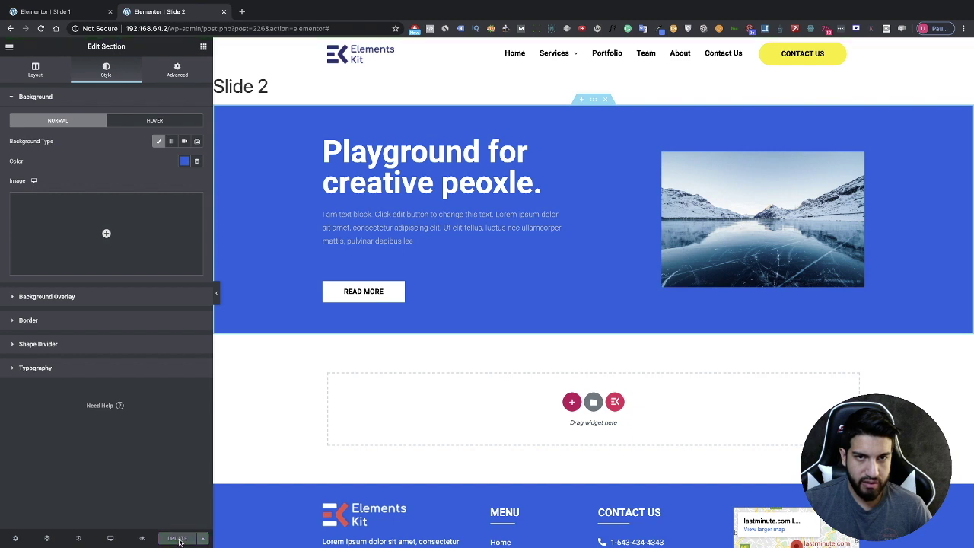
{"action": "left_click", "coordinate": [71, 9]}
{"action": "left_click", "coordinate": [190, 11]}
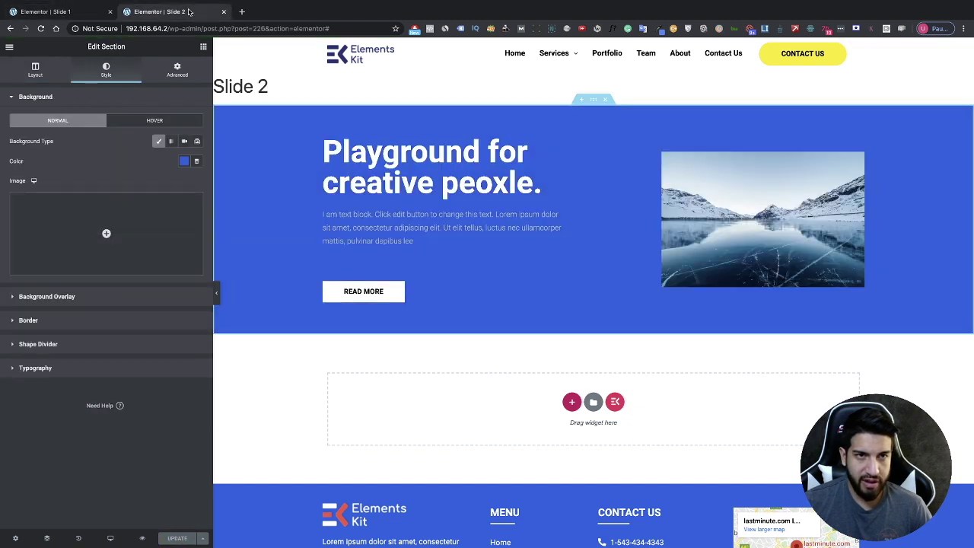
{"action": "left_click", "coordinate": [42, 12]}
{"action": "left_click", "coordinate": [150, 11]}
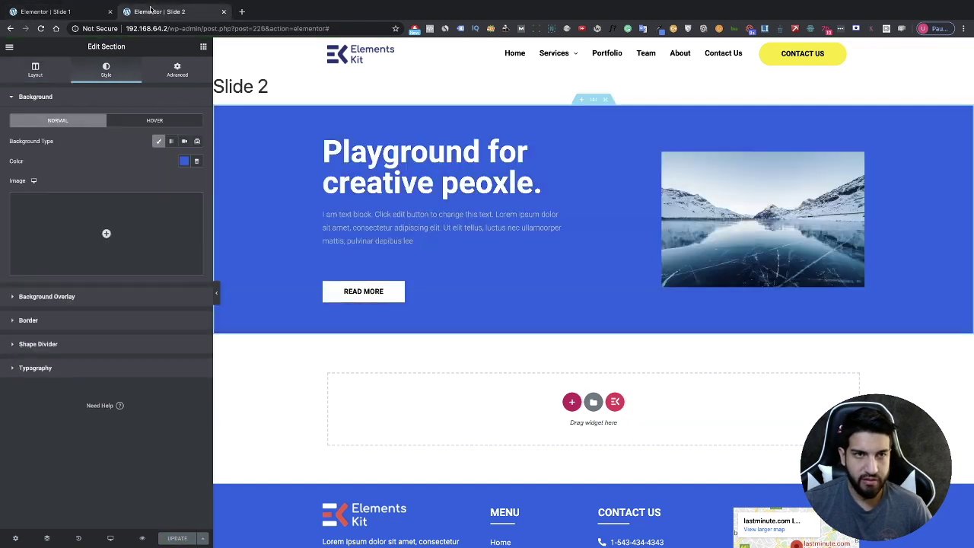
Exit Slide 2's Elementor editor to the dashboard and open the list of AE templates.
{"action": "left_click", "coordinate": [8, 48]}
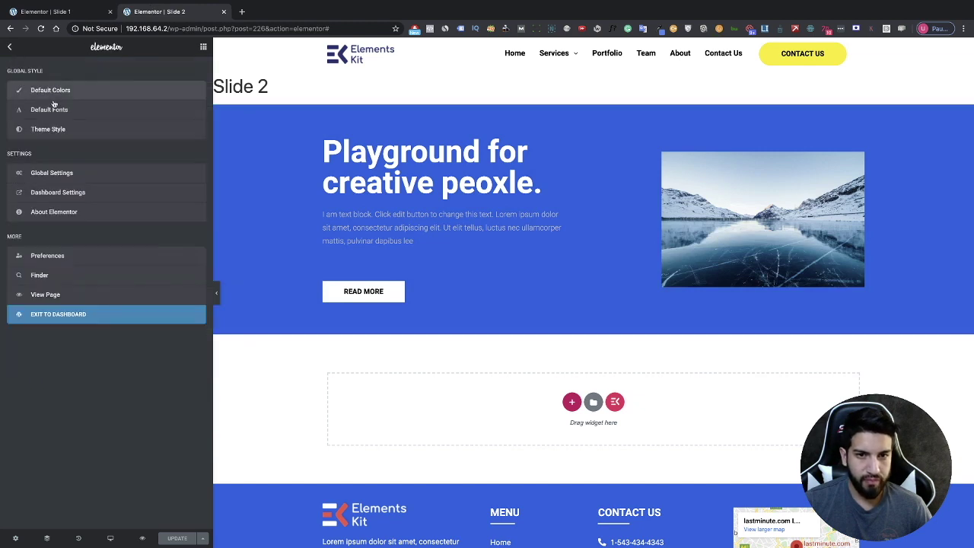
{"action": "left_click", "coordinate": [151, 315]}
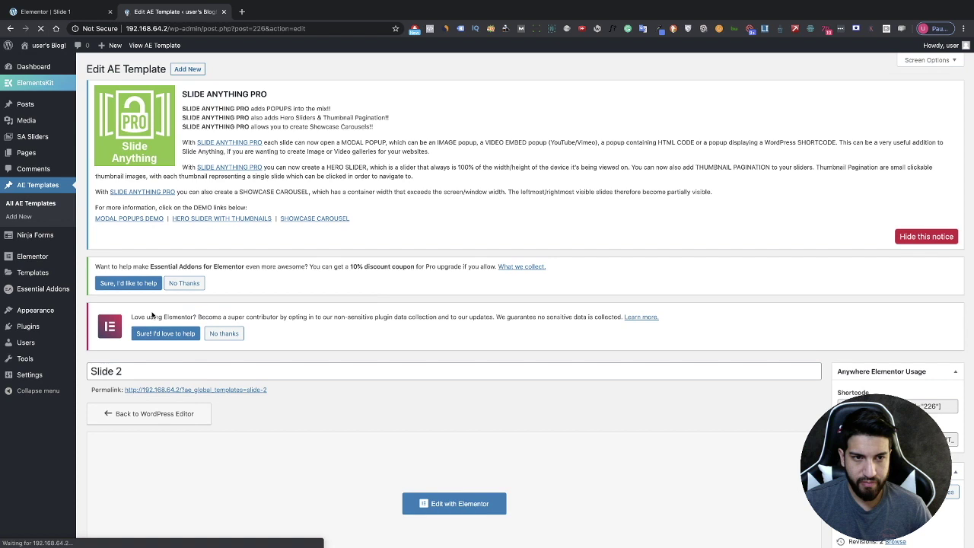
{"action": "left_click", "coordinate": [22, 188]}
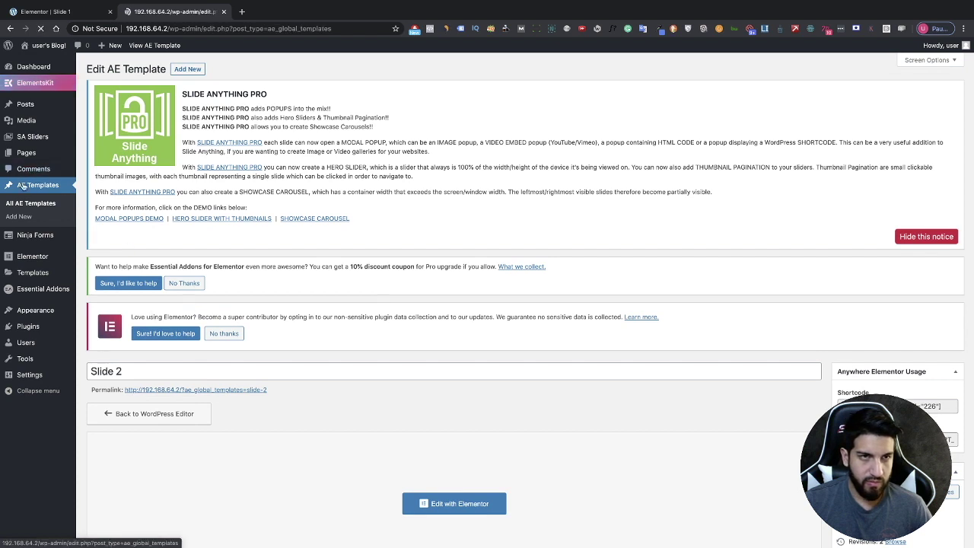
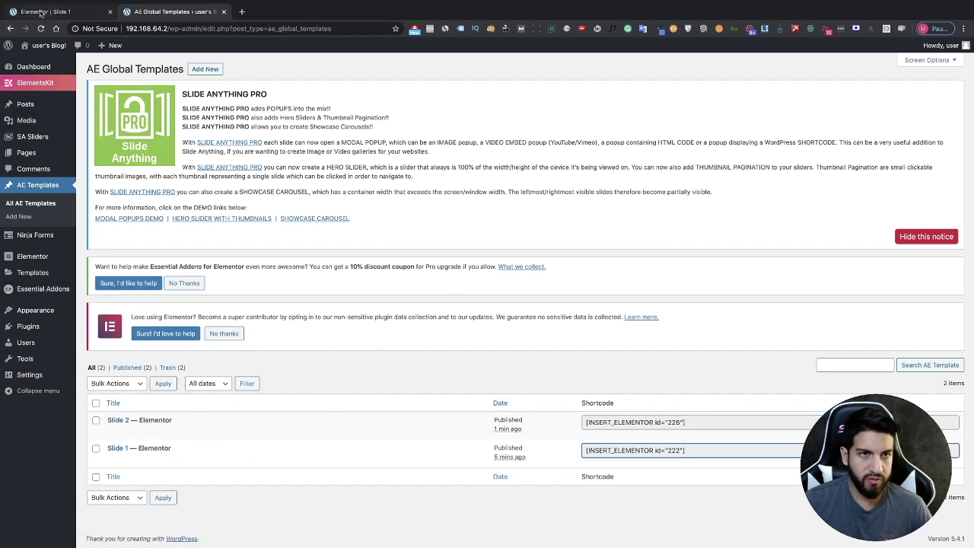
Exit Slide 1's Elementor editor to the dashboard and open the SA Sliders list.
{"action": "left_click", "coordinate": [9, 47]}
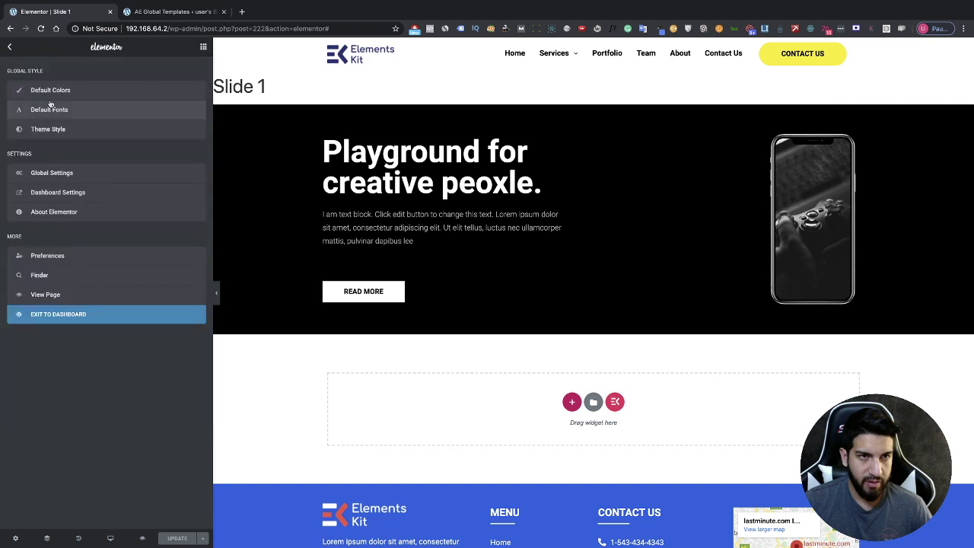
{"action": "left_click", "coordinate": [127, 315]}
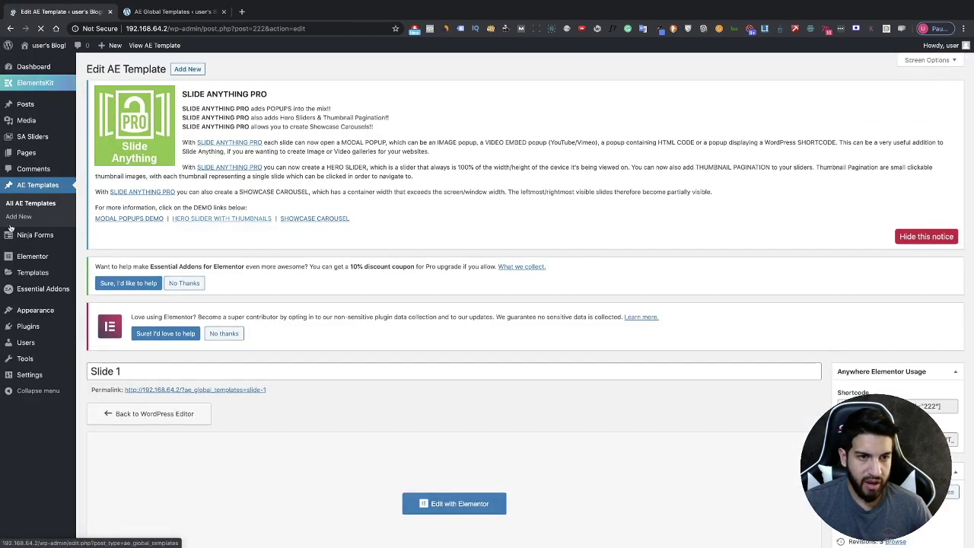
{"action": "left_click", "coordinate": [30, 136]}
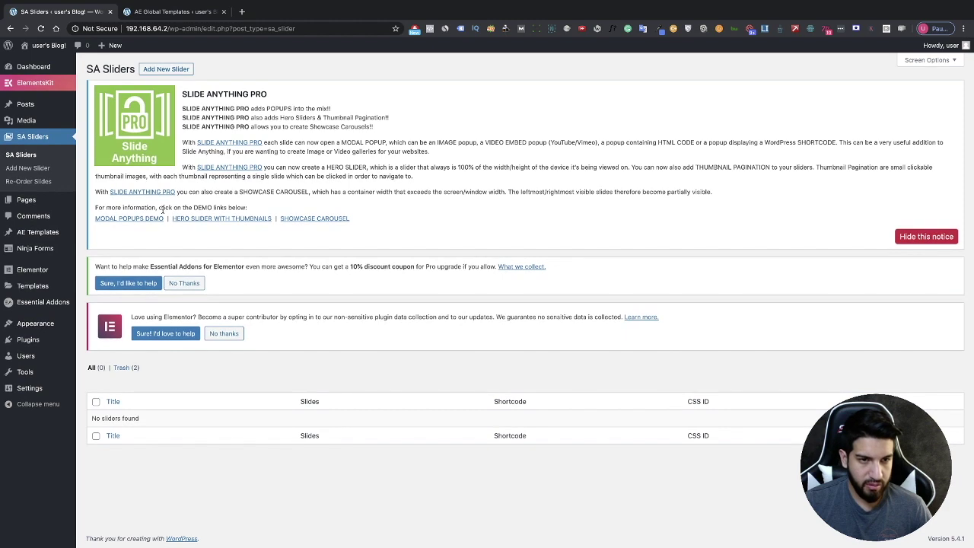
Add a new SA slider and title it "Homepage slide".
{"action": "left_click", "coordinate": [154, 68]}
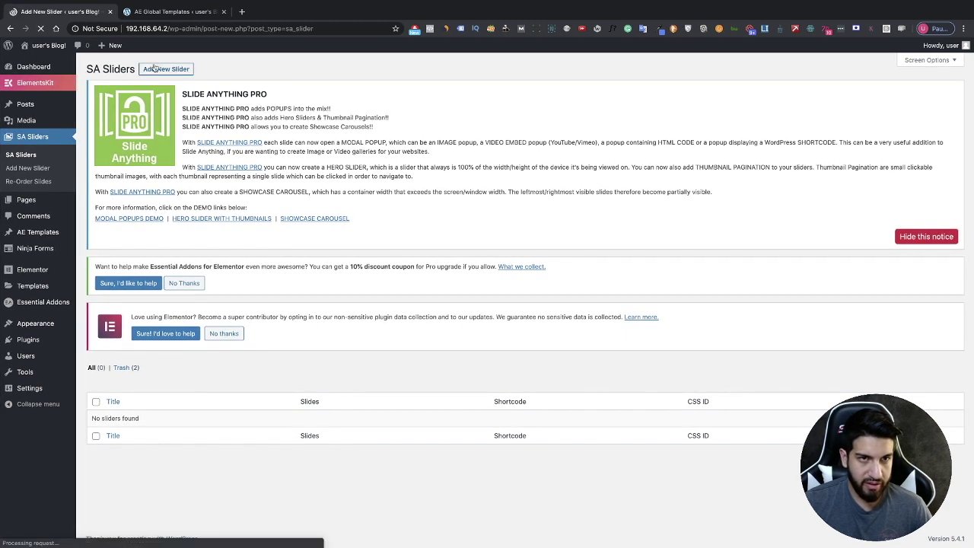
{"action": "scroll", "coordinate": [303, 310], "scroll_direction": "down", "scroll_amount": 3}
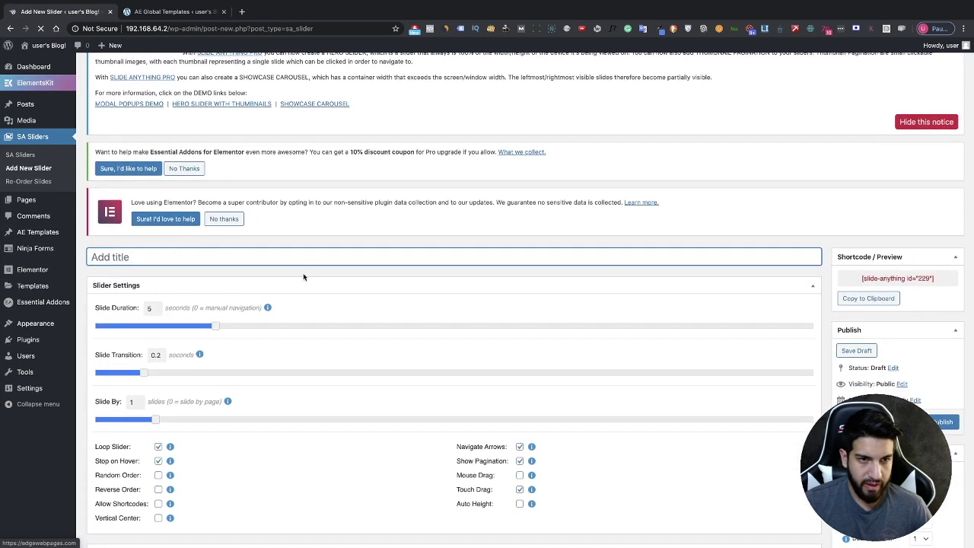
{"action": "left_click", "coordinate": [289, 254]}
{"action": "type", "text": "Hompe"}
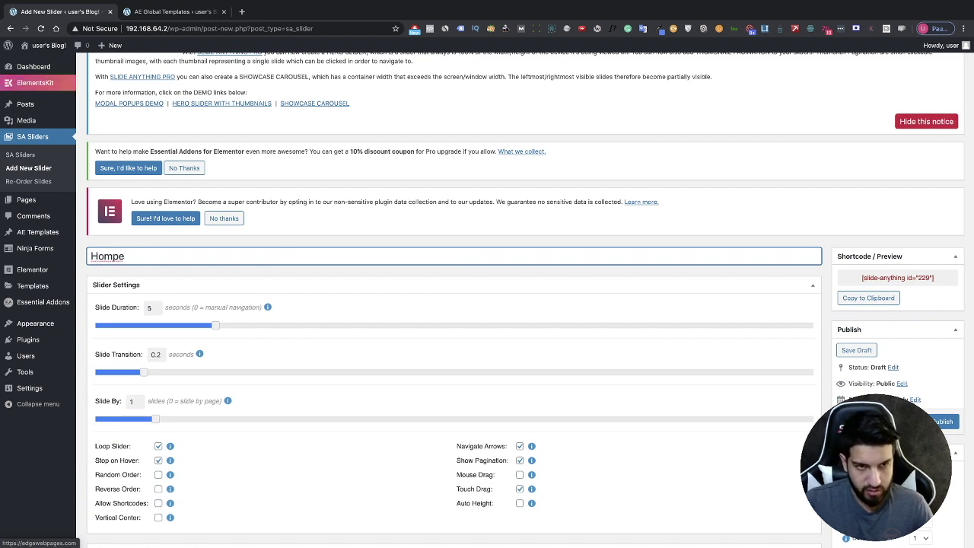
{"action": "key", "text": "BackSpace"}
{"action": "key", "text": "BackSpace"}
{"action": "type", "text": "epage "}
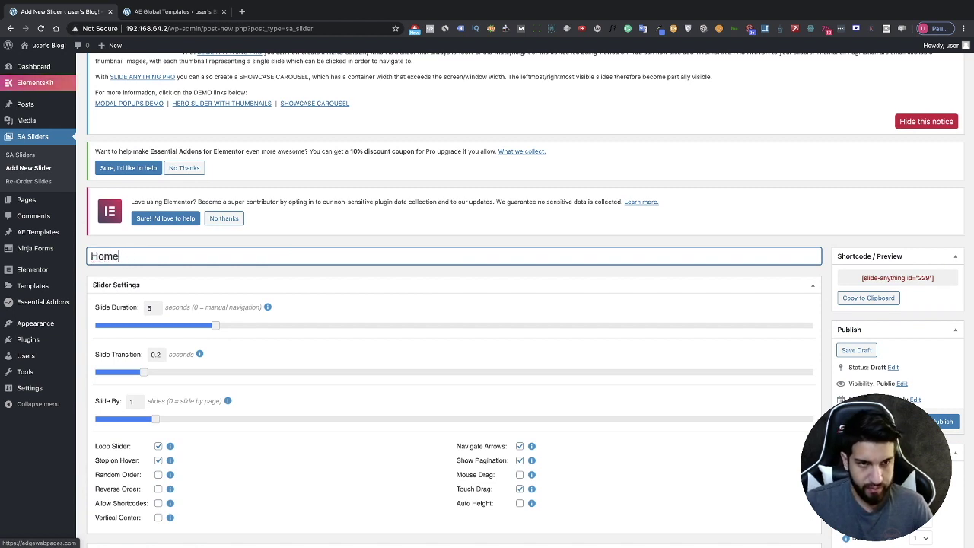
{"action": "type", "text": "slide"}
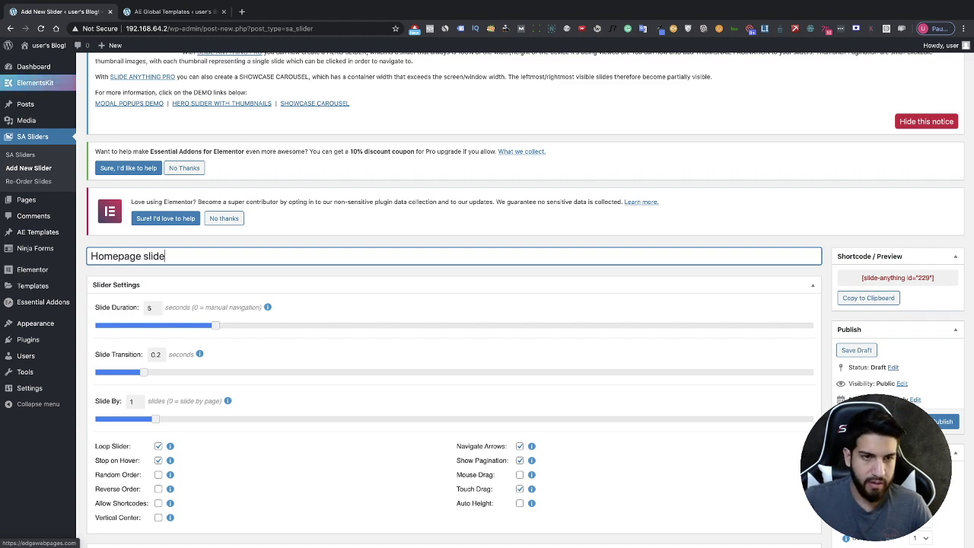
Turn on Allow Shortcodes and turn off Show Pagination in the Homepage slide slider's settings.
{"action": "scroll", "coordinate": [526, 300], "scroll_direction": "down", "scroll_amount": 3}
{"action": "scroll", "coordinate": [347, 330], "scroll_direction": "down", "scroll_amount": 2}
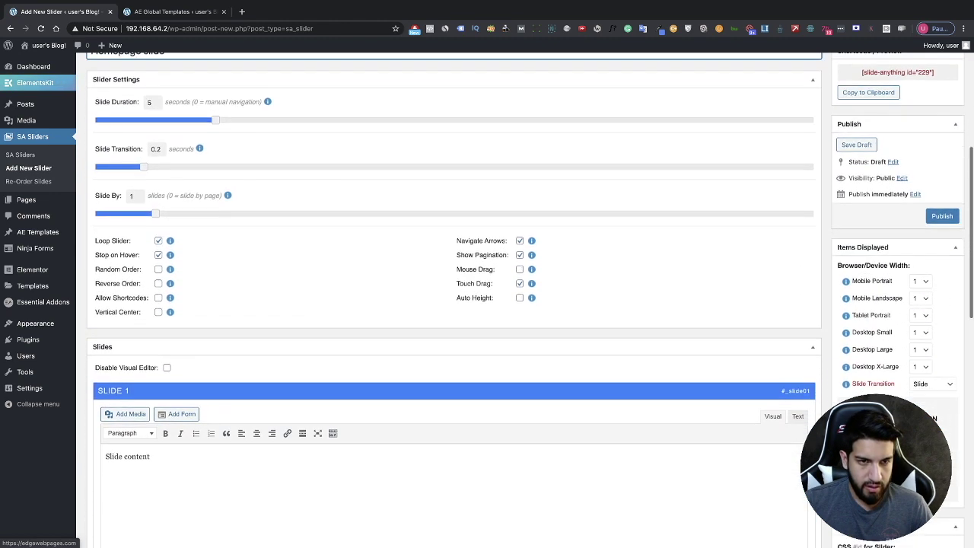
{"action": "scroll", "coordinate": [325, 316], "scroll_direction": "up", "scroll_amount": 2}
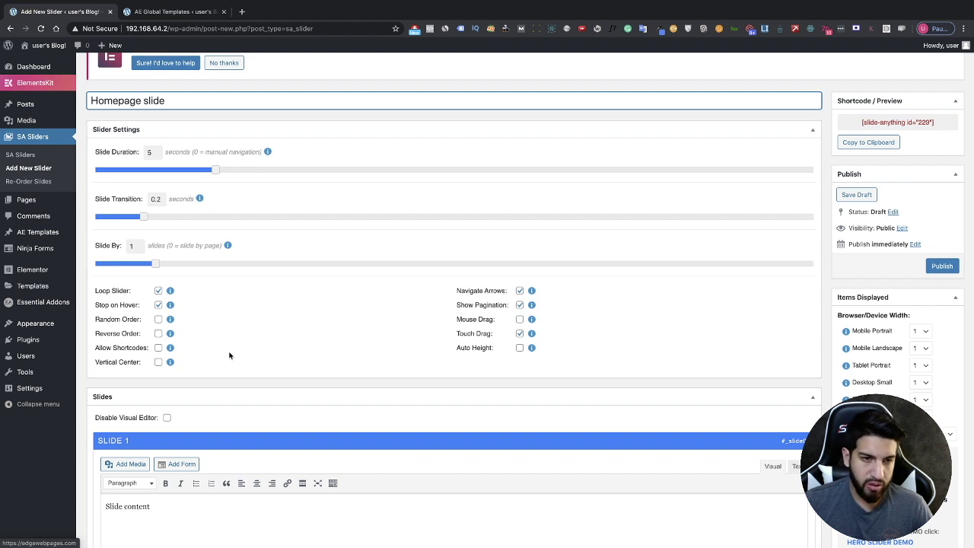
{"action": "left_click", "coordinate": [158, 349]}
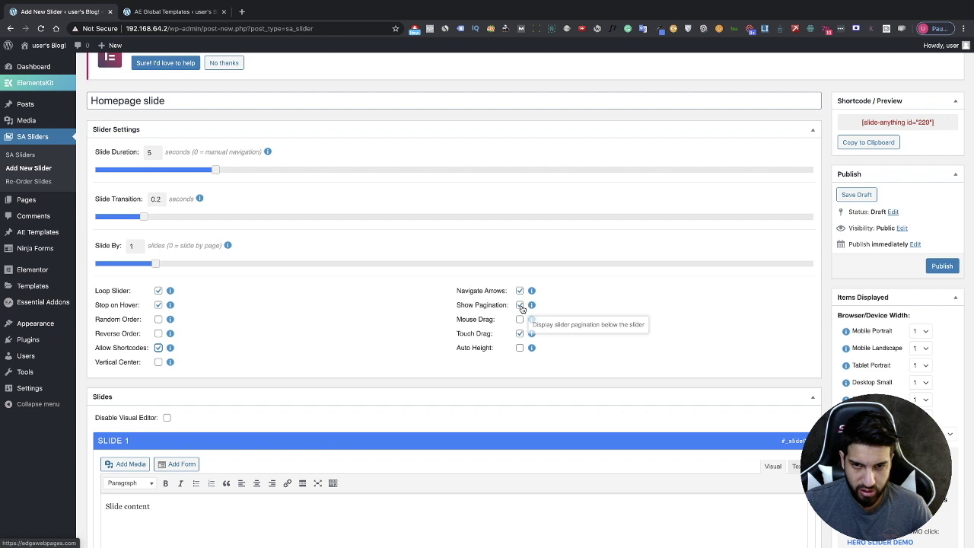
{"action": "mouse_move", "coordinate": [532, 320]}
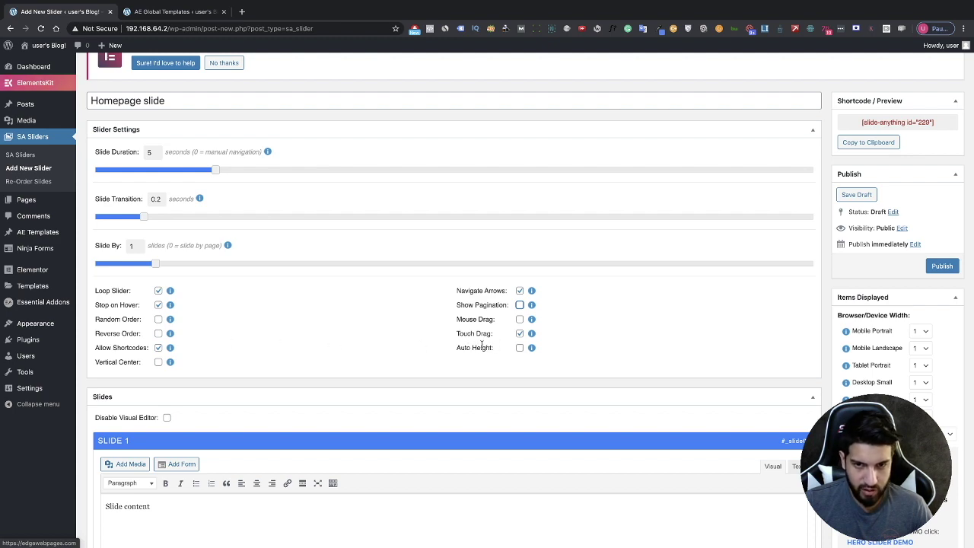
Turn on the DOMContentLoaded event option in the Other Settings of the Homepage slide slider.
{"action": "scroll", "coordinate": [482, 345], "scroll_direction": "down", "scroll_amount": 2}
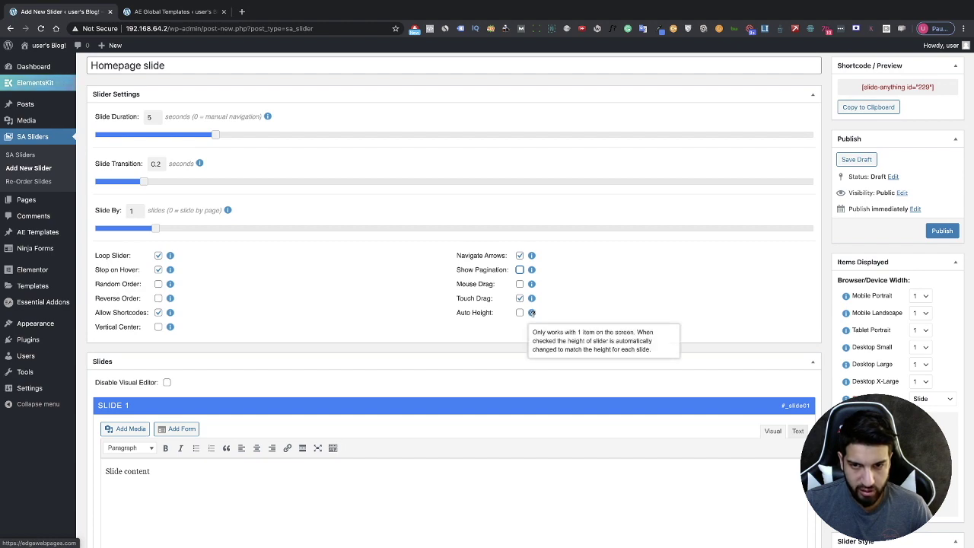
{"action": "scroll", "coordinate": [433, 334], "scroll_direction": "down", "scroll_amount": 2}
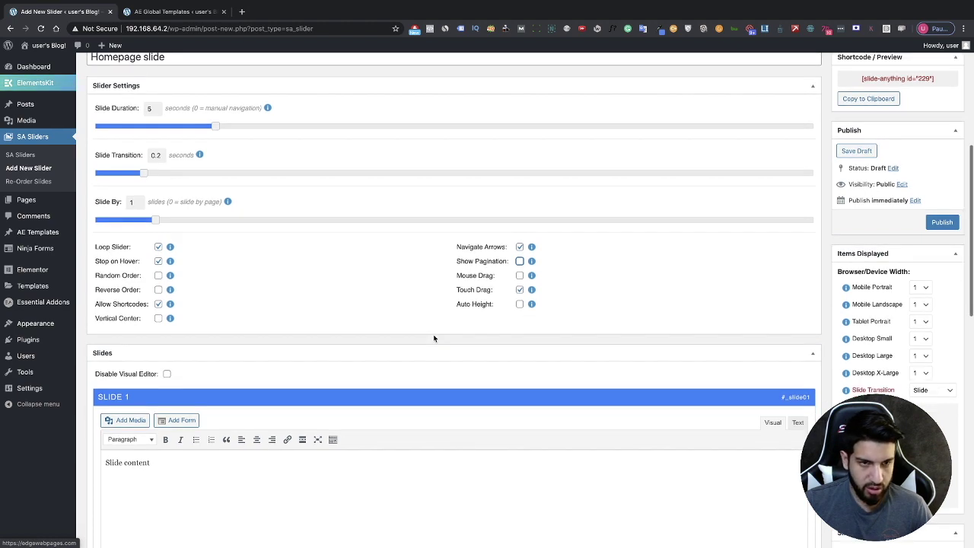
{"action": "scroll", "coordinate": [689, 373], "scroll_direction": "down", "scroll_amount": 5}
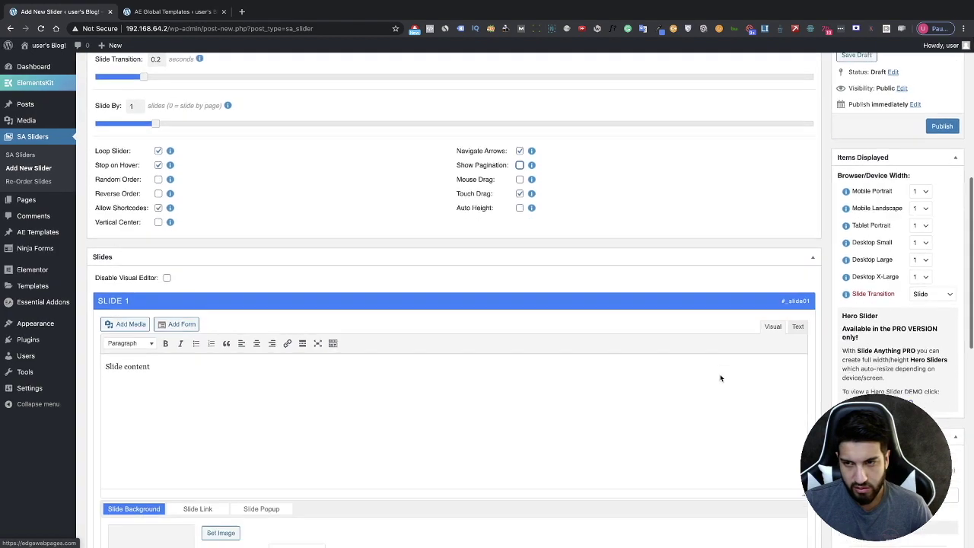
{"action": "scroll", "coordinate": [720, 375], "scroll_direction": "down", "scroll_amount": 3}
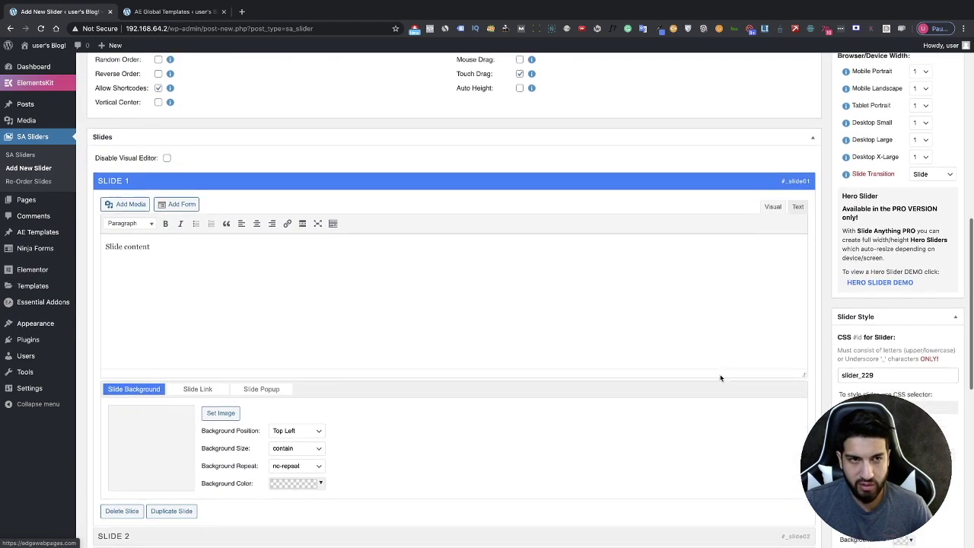
{"action": "scroll", "coordinate": [720, 375], "scroll_direction": "down", "scroll_amount": 5}
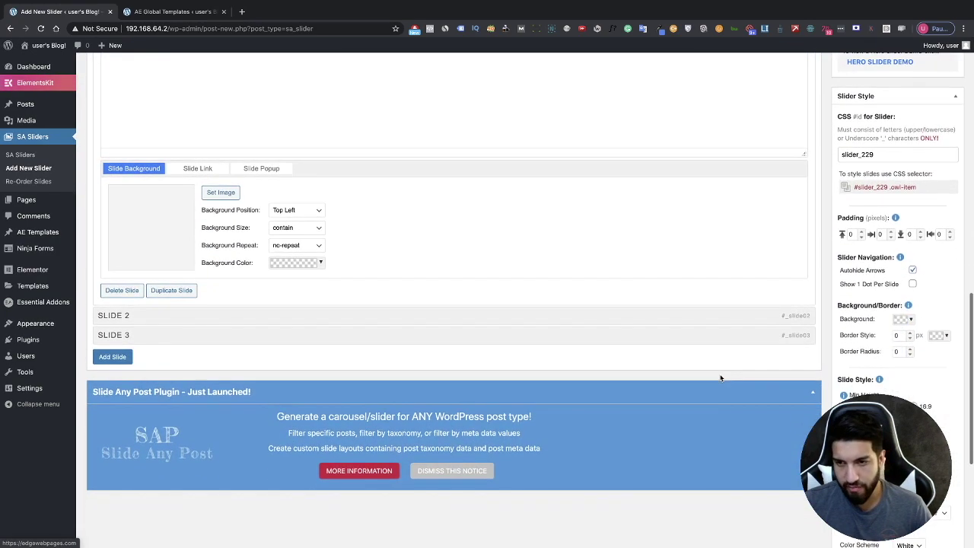
{"action": "mouse_move", "coordinate": [843, 395]}
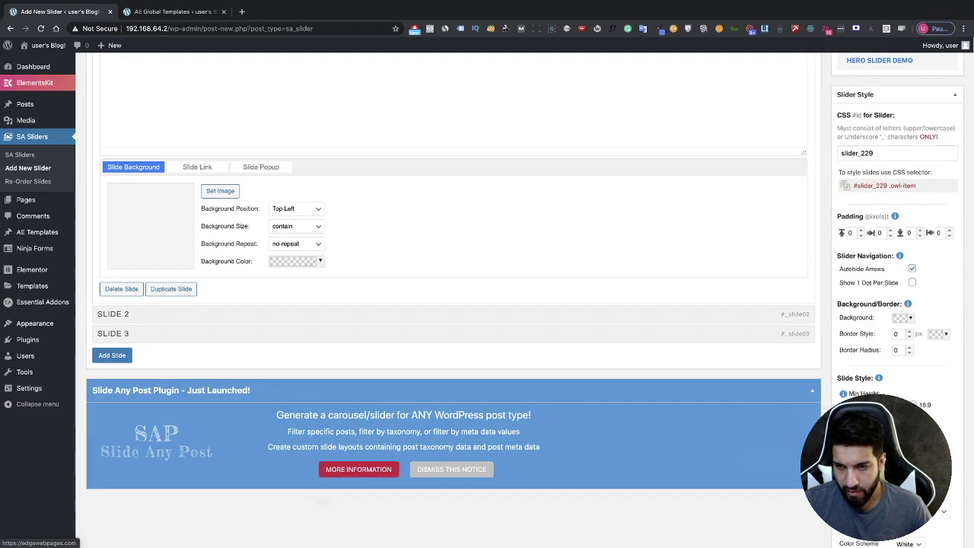
{"action": "scroll", "coordinate": [898, 488], "scroll_direction": "down", "scroll_amount": 1}
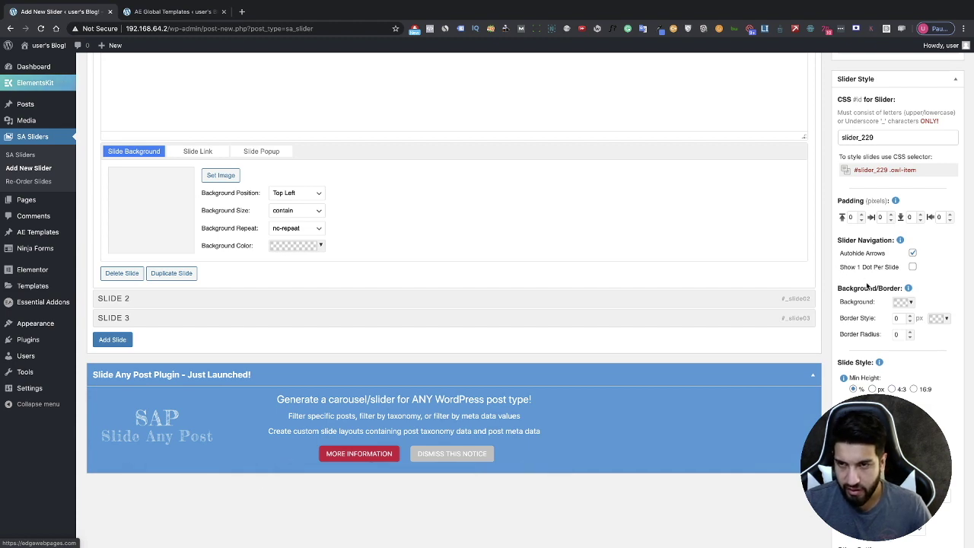
{"action": "scroll", "coordinate": [867, 285], "scroll_direction": "up", "scroll_amount": 1}
{"action": "scroll", "coordinate": [866, 283], "scroll_direction": "down", "scroll_amount": 1}
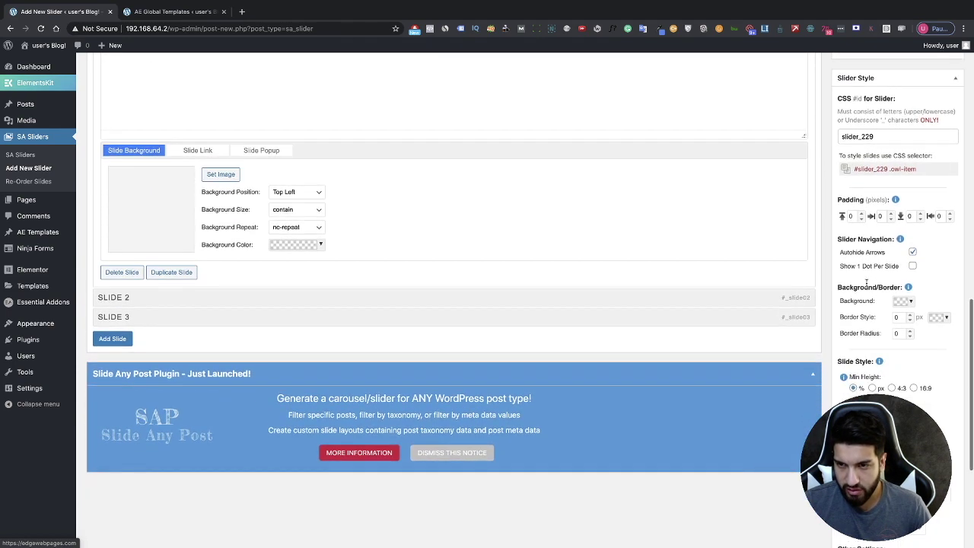
{"action": "scroll", "coordinate": [860, 389], "scroll_direction": "down", "scroll_amount": 1}
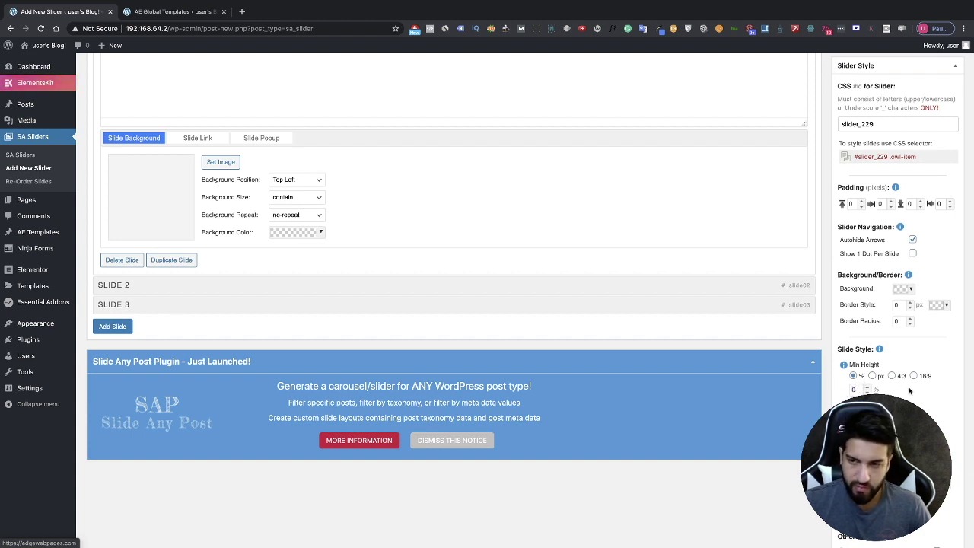
{"action": "scroll", "coordinate": [914, 392], "scroll_direction": "down", "scroll_amount": 5}
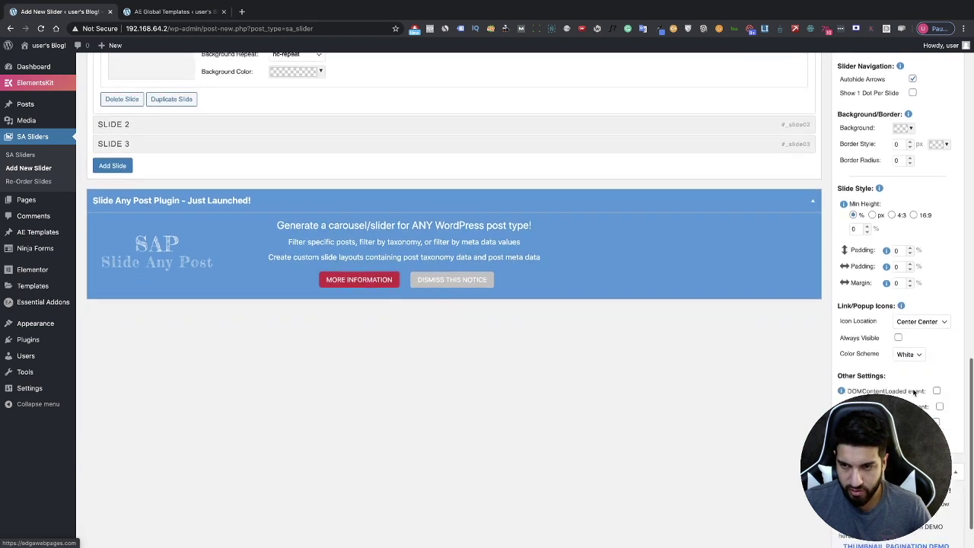
{"action": "scroll", "coordinate": [914, 388], "scroll_direction": "down", "scroll_amount": 1}
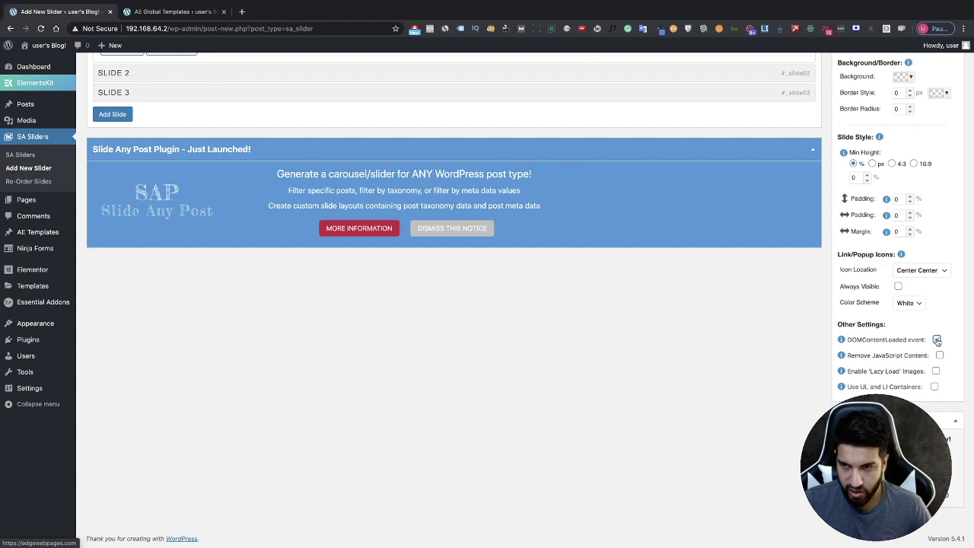
{"action": "scroll", "coordinate": [898, 358], "scroll_direction": "up", "scroll_amount": 2}
{"action": "scroll", "coordinate": [899, 362], "scroll_direction": "down", "scroll_amount": 2}
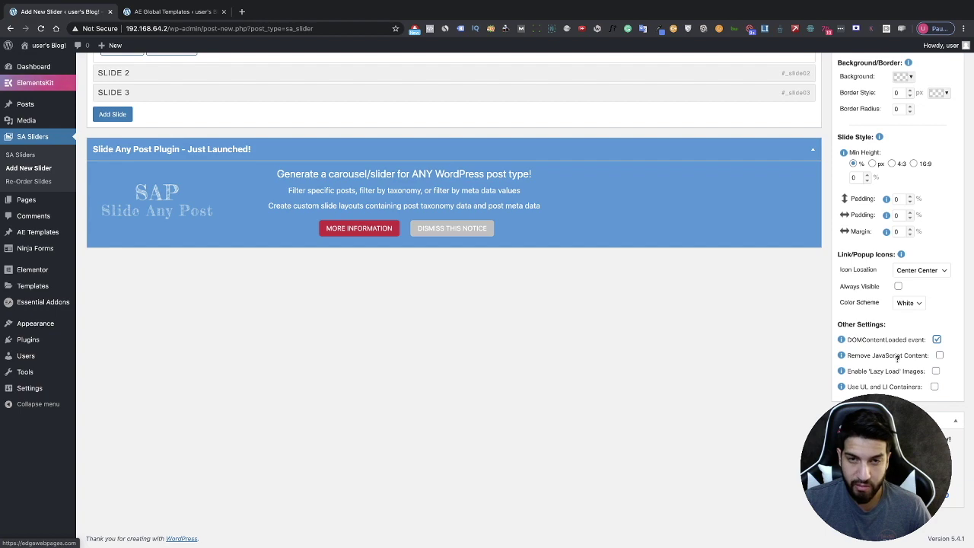
{"action": "scroll", "coordinate": [898, 358], "scroll_direction": "up", "scroll_amount": 1}
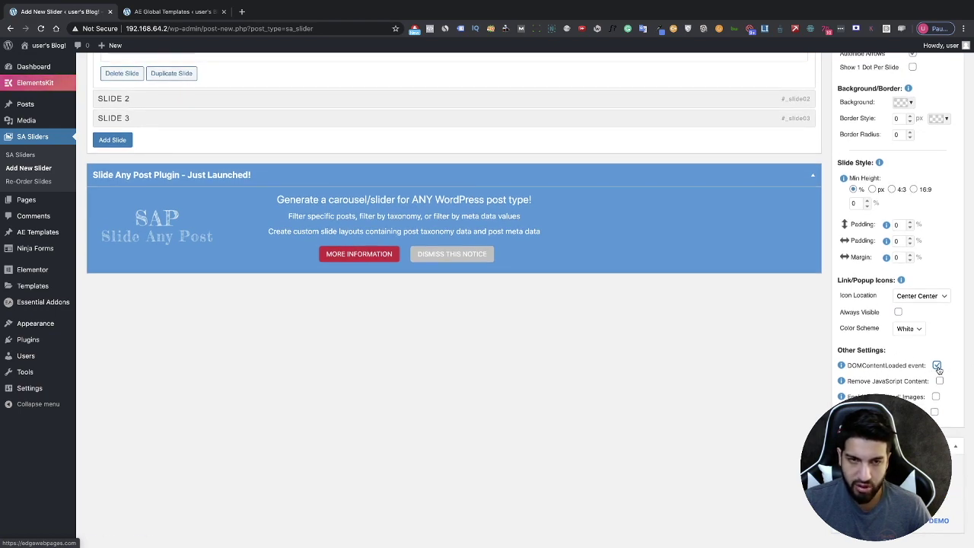
Copy the Slide 1 template's shortcode and replace the first slide's placeholder content with [INSERT_ELEMENTOR id="222"].
{"action": "scroll", "coordinate": [939, 370], "scroll_direction": "up", "scroll_amount": 5}
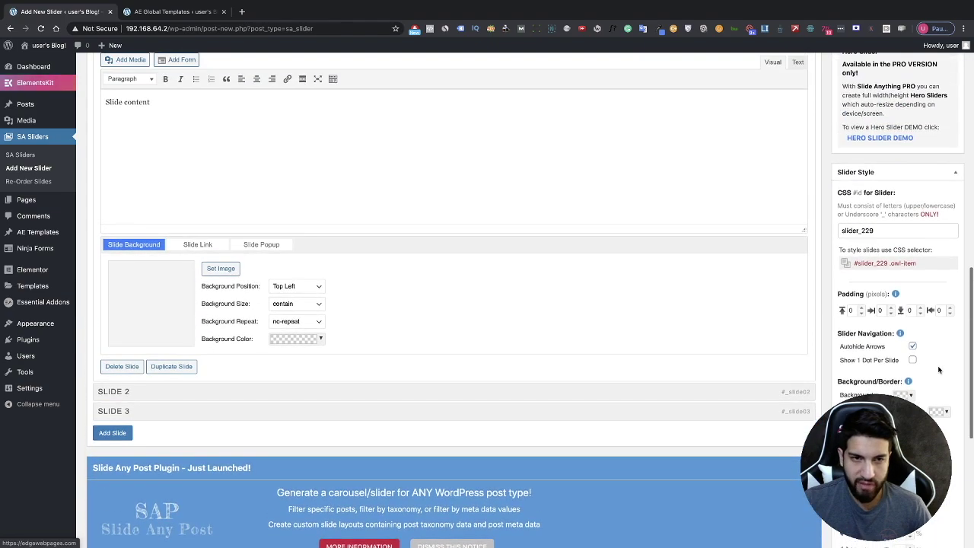
{"action": "scroll", "coordinate": [938, 369], "scroll_direction": "up", "scroll_amount": 3}
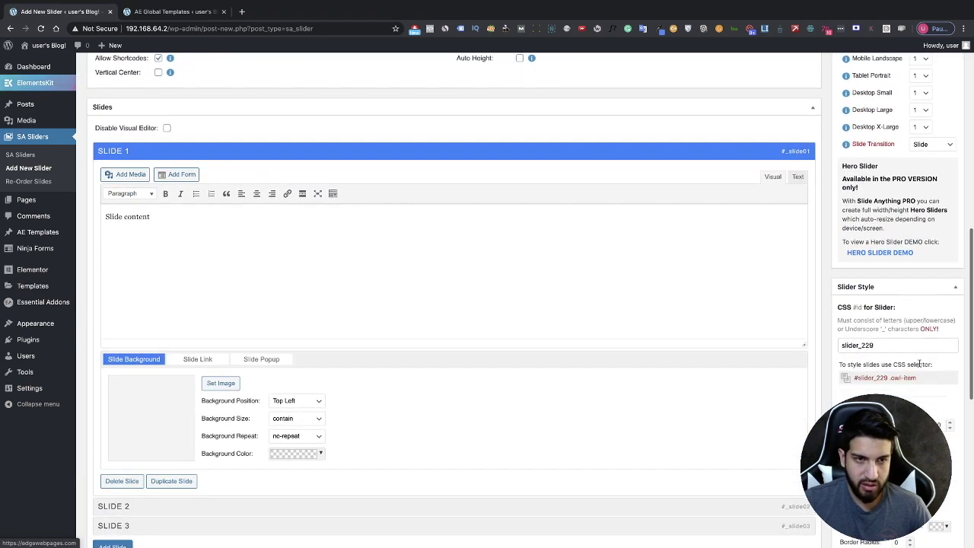
{"action": "left_click", "coordinate": [149, 13]}
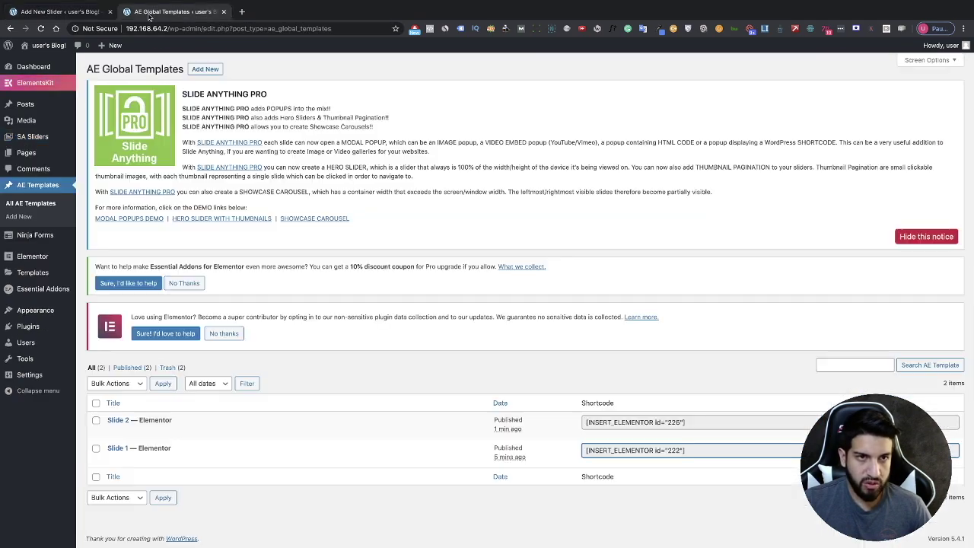
{"action": "left_click", "coordinate": [685, 422]}
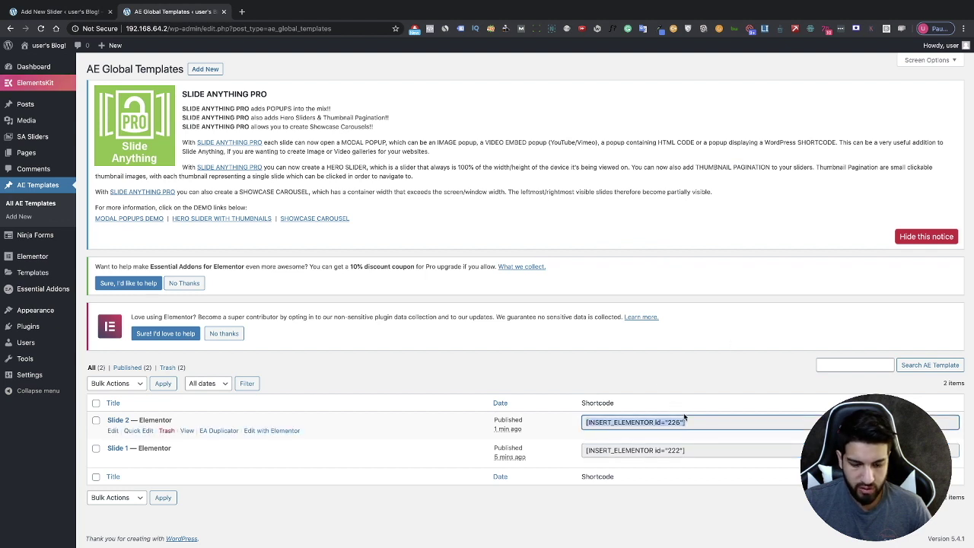
{"action": "double_click", "coordinate": [631, 450]}
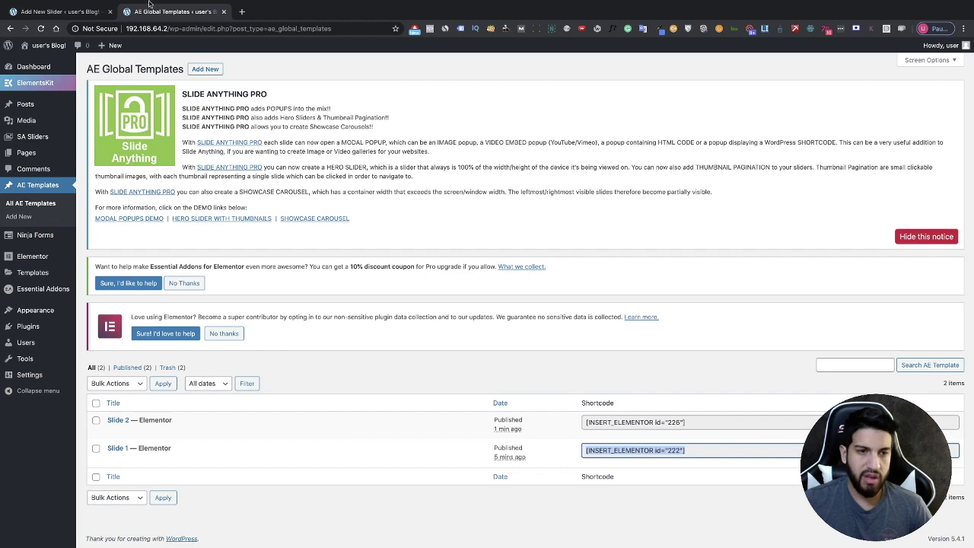
{"action": "left_click", "coordinate": [91, 11]}
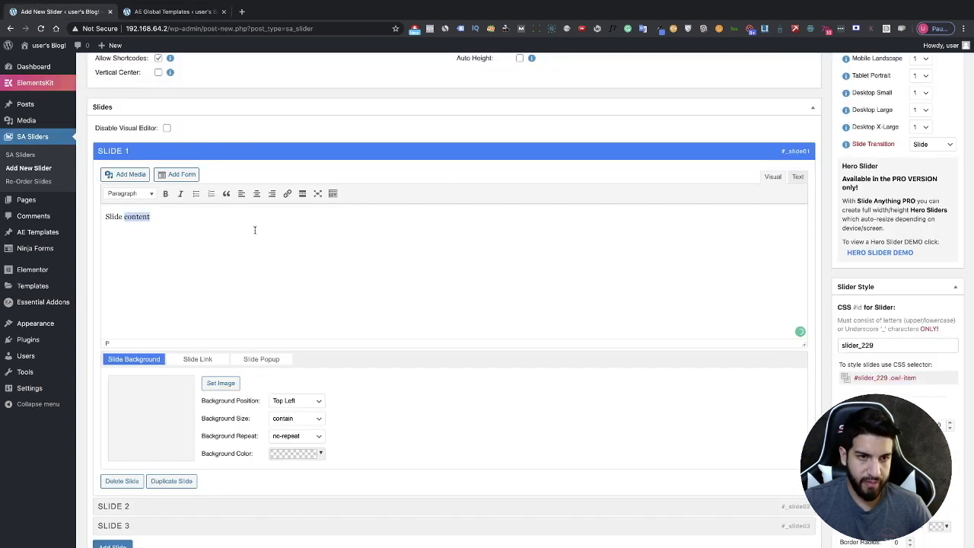
{"action": "type", "text": "[INSERT_ELEMENTOR id=\"222\"]"}
Copy the Slide 2 template's shortcode and replace the second slide's placeholder content with [INSERT_ELEMENTOR id="226"].
{"action": "scroll", "coordinate": [261, 224], "scroll_direction": "up", "scroll_amount": 3}
{"action": "scroll", "coordinate": [254, 203], "scroll_direction": "down", "scroll_amount": 2}
{"action": "scroll", "coordinate": [254, 204], "scroll_direction": "down", "scroll_amount": 2}
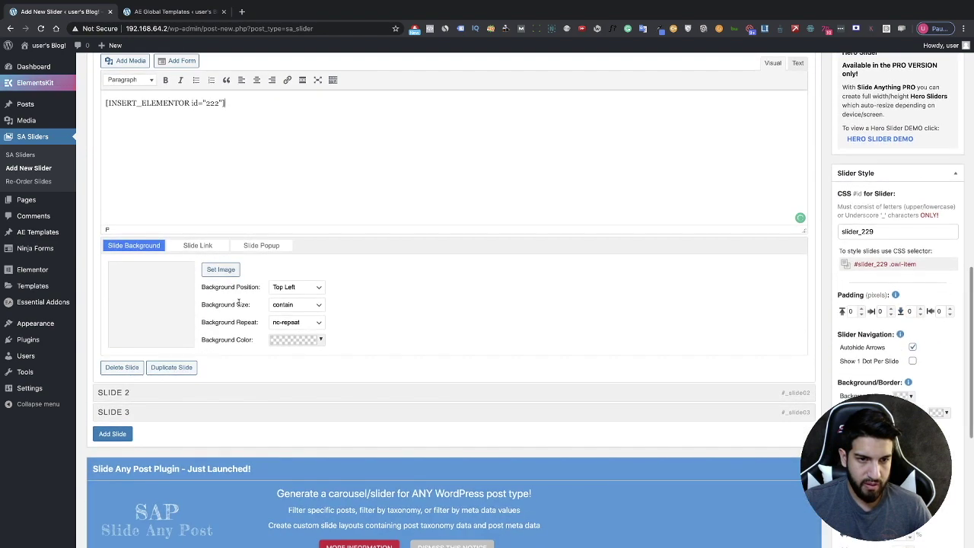
{"action": "left_click", "coordinate": [200, 393]}
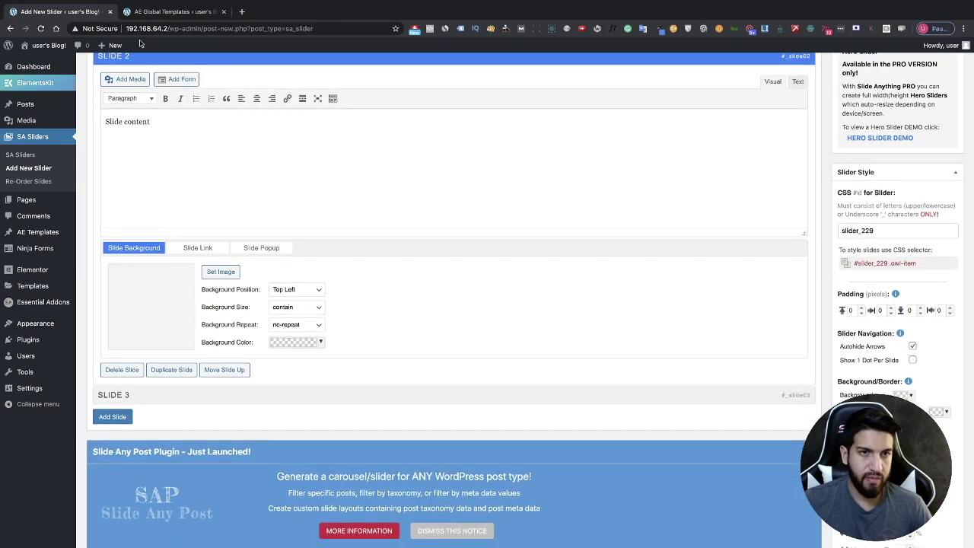
{"action": "left_click", "coordinate": [167, 12]}
{"action": "key", "text": "ctrl+plus"}
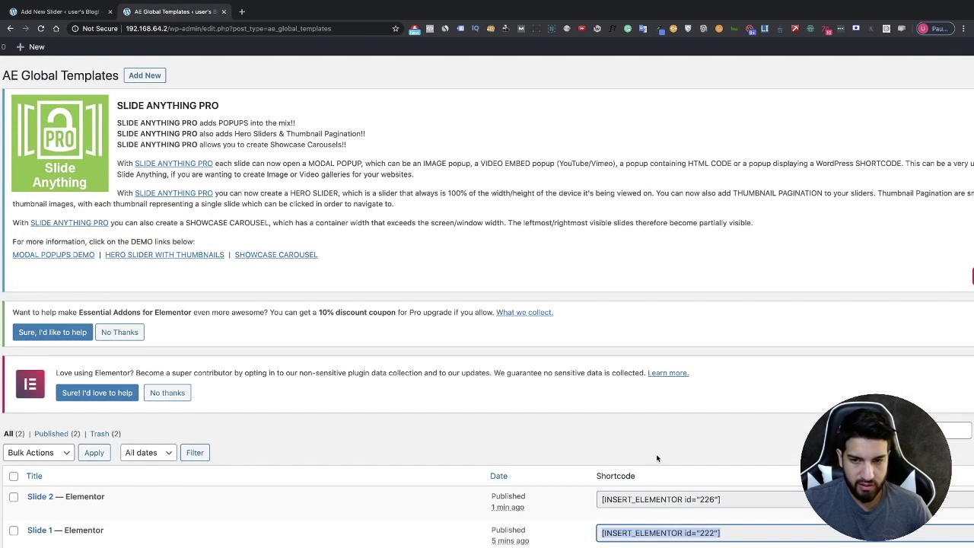
{"action": "key", "text": "ctrl+minus"}
{"action": "left_click", "coordinate": [616, 423]}
{"action": "key", "text": "ctrl+c"}
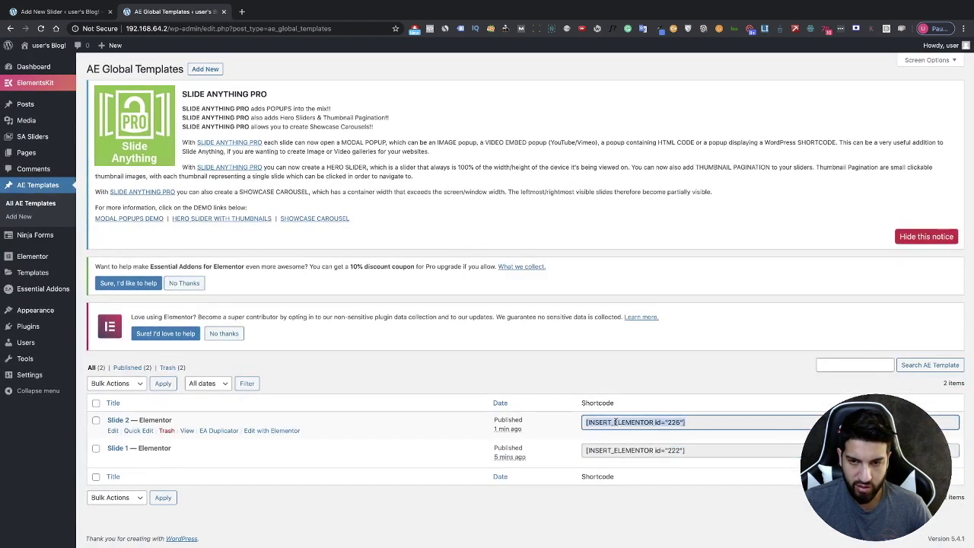
{"action": "left_click", "coordinate": [54, 11]}
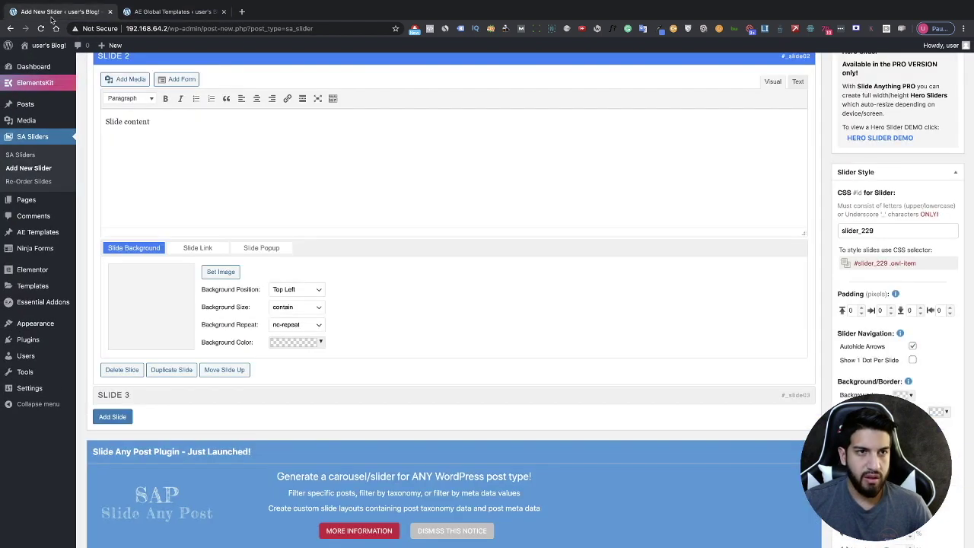
{"action": "key", "text": "ctrl+v"}
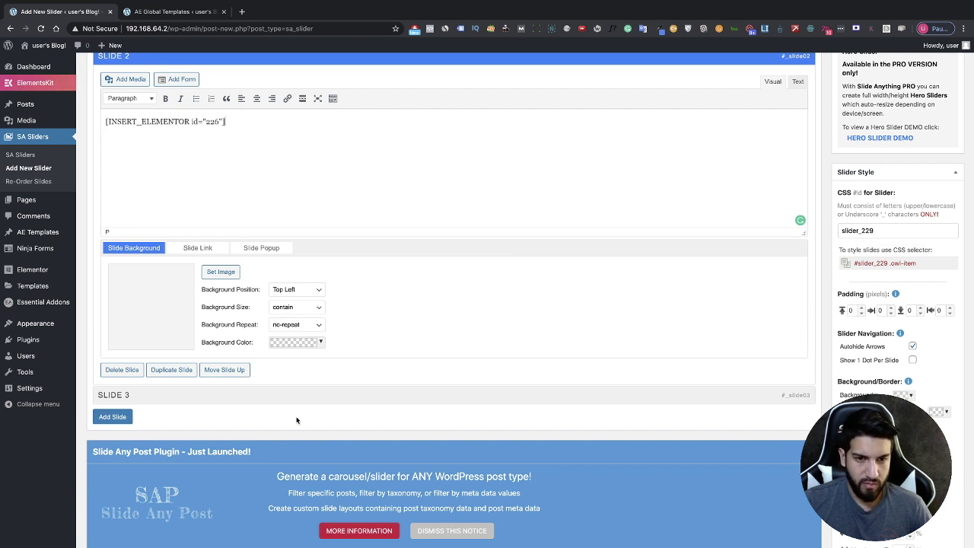
Delete the unused Slide 3 from the slider and check the shortcodes in the two remaining slides.
{"action": "left_click", "coordinate": [288, 396]}
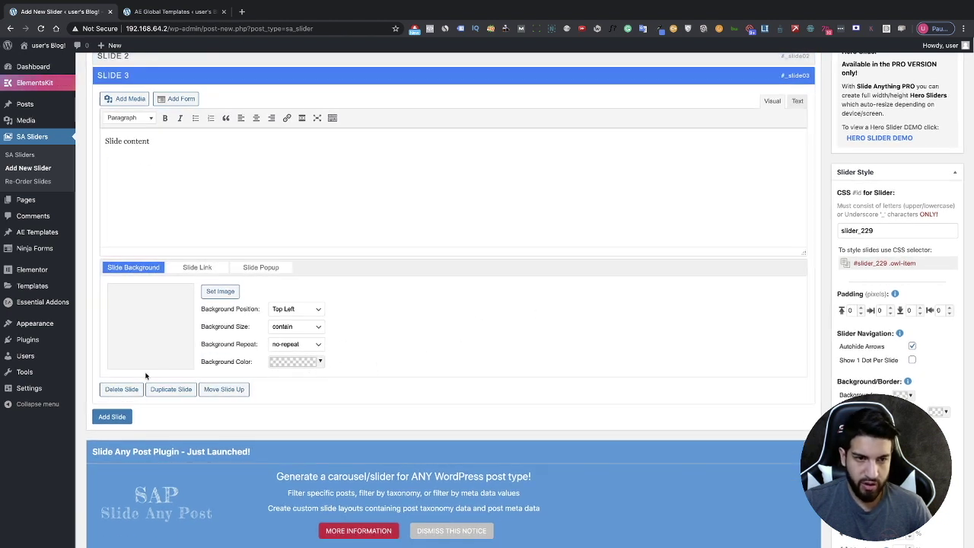
{"action": "left_click", "coordinate": [119, 391]}
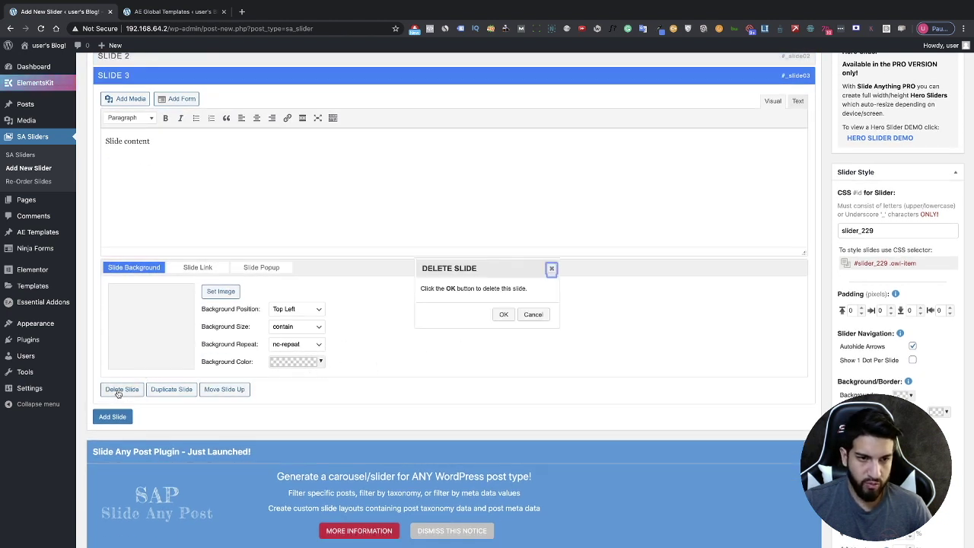
{"action": "left_click", "coordinate": [501, 315]}
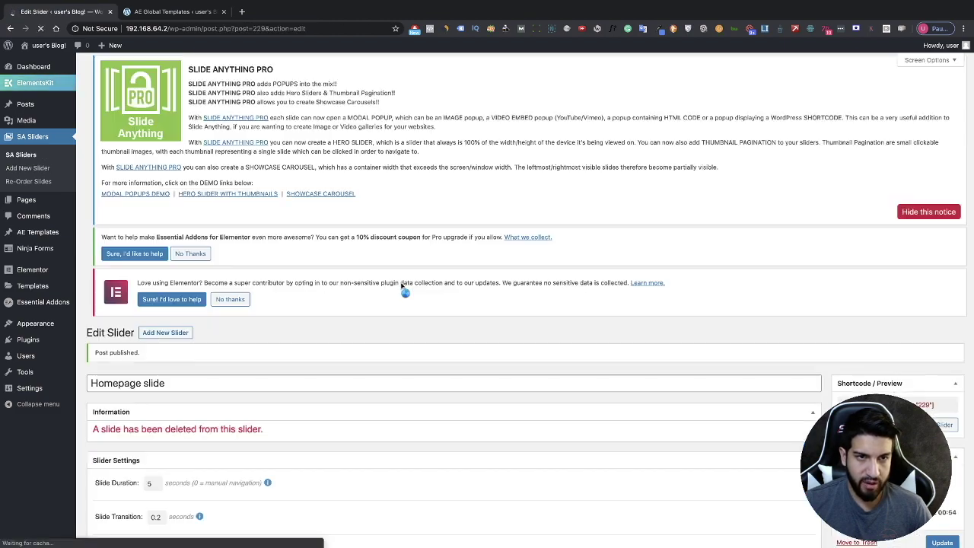
{"action": "scroll", "coordinate": [402, 286], "scroll_direction": "down", "scroll_amount": 10}
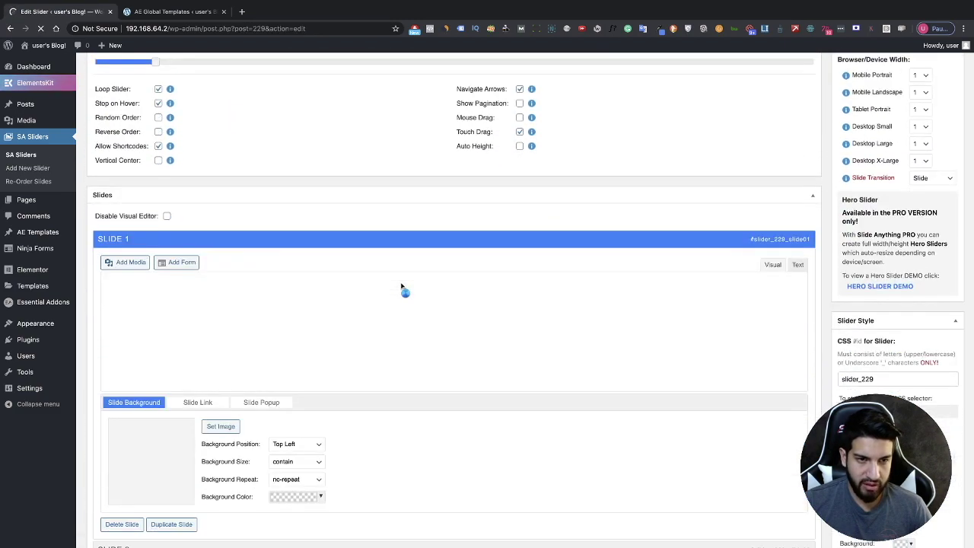
{"action": "scroll", "coordinate": [401, 286], "scroll_direction": "down", "scroll_amount": 5}
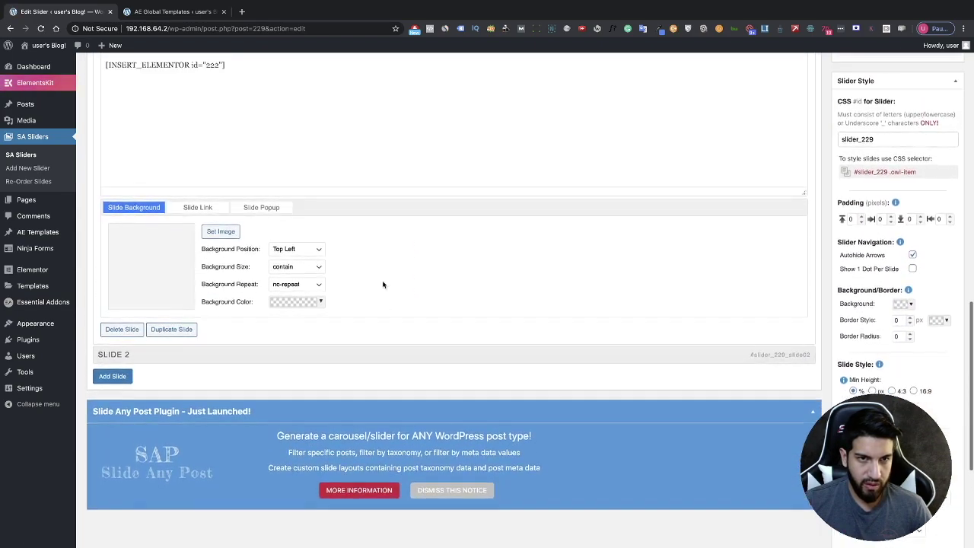
{"action": "scroll", "coordinate": [383, 284], "scroll_direction": "up", "scroll_amount": 2}
{"action": "left_click", "coordinate": [417, 429]}
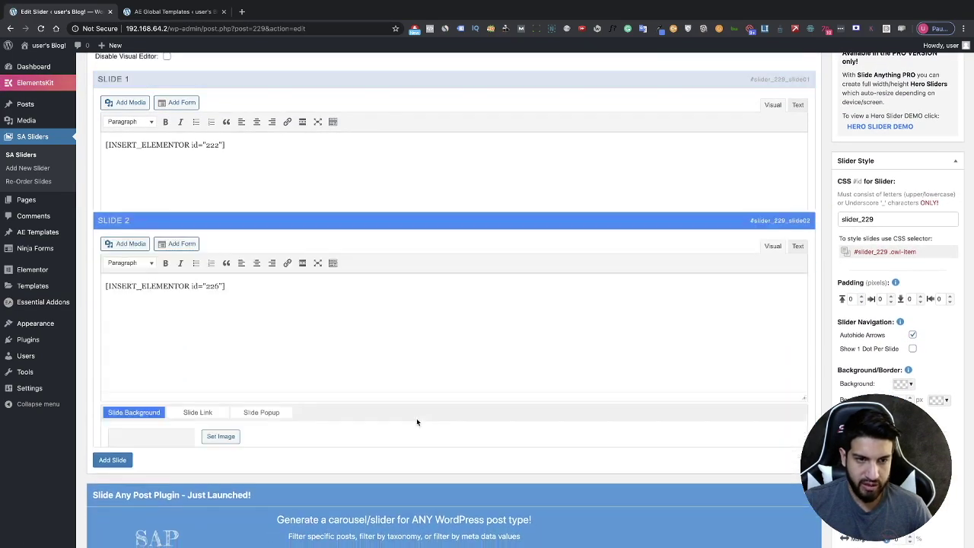
{"action": "scroll", "coordinate": [403, 337], "scroll_direction": "up", "scroll_amount": 4}
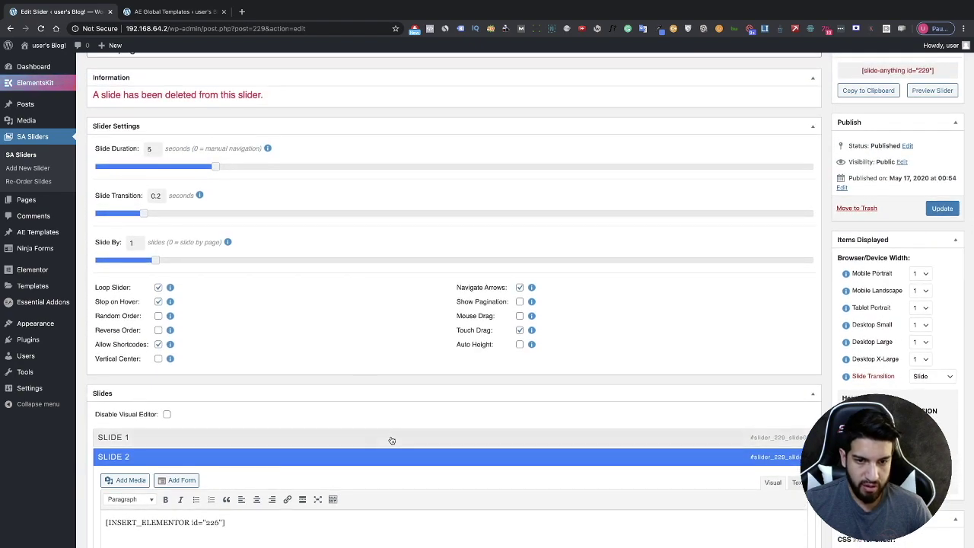
{"action": "left_click", "coordinate": [392, 438]}
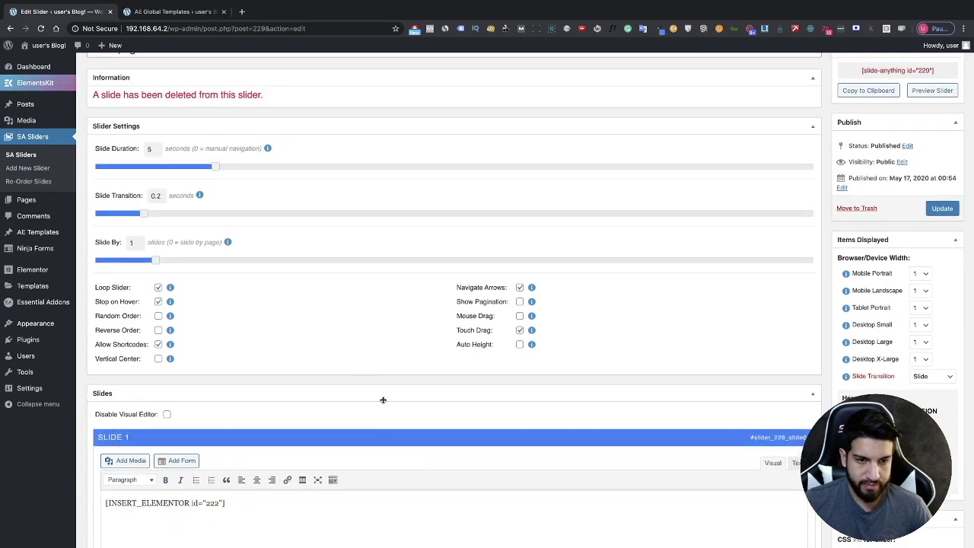
Update the Homepage slide slider and open the site's live homepage.
{"action": "scroll", "coordinate": [376, 386], "scroll_direction": "down", "scroll_amount": 3}
{"action": "scroll", "coordinate": [376, 386], "scroll_direction": "up", "scroll_amount": 3}
{"action": "scroll", "coordinate": [376, 386], "scroll_direction": "up", "scroll_amount": 3}
{"action": "left_click", "coordinate": [942, 313]}
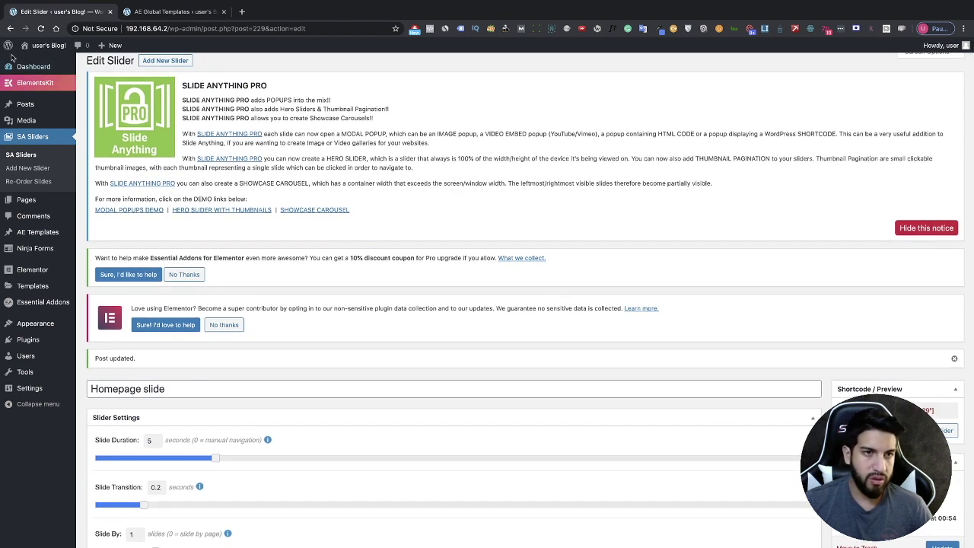
{"action": "left_click", "coordinate": [33, 62]}
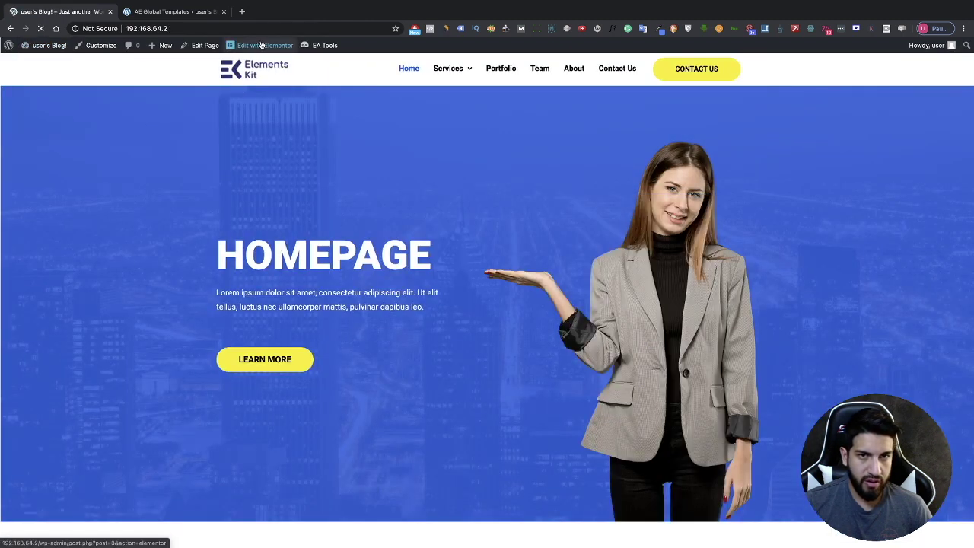
Open the homepage in the Elementor editor and delete the HOMEPAGE hero section above About Us.
{"action": "left_click", "coordinate": [262, 45]}
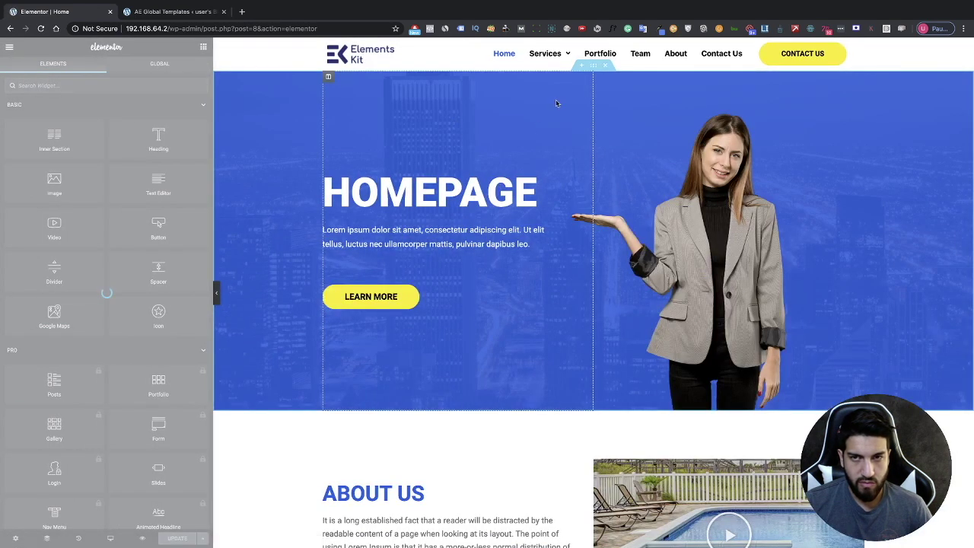
{"action": "left_click", "coordinate": [606, 67]}
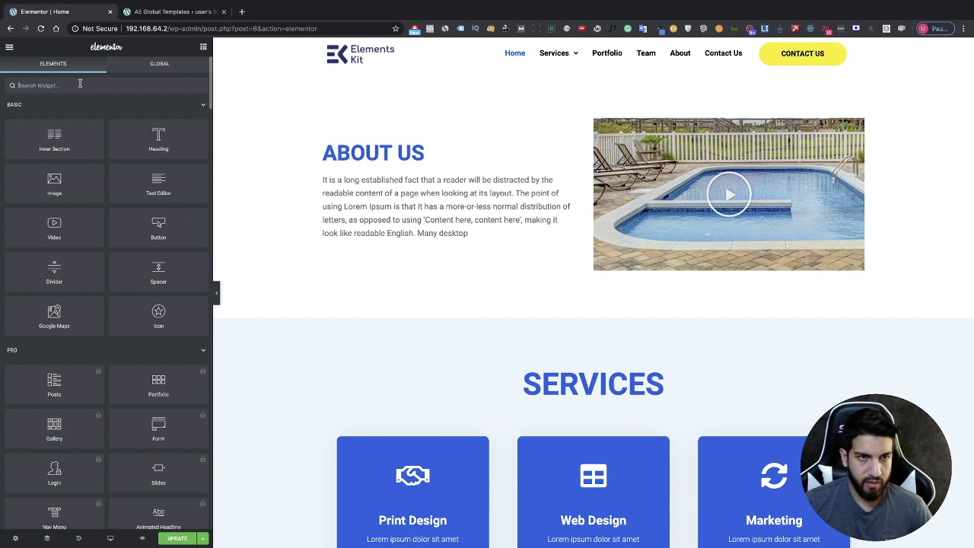
{"action": "type", "text": "short"}
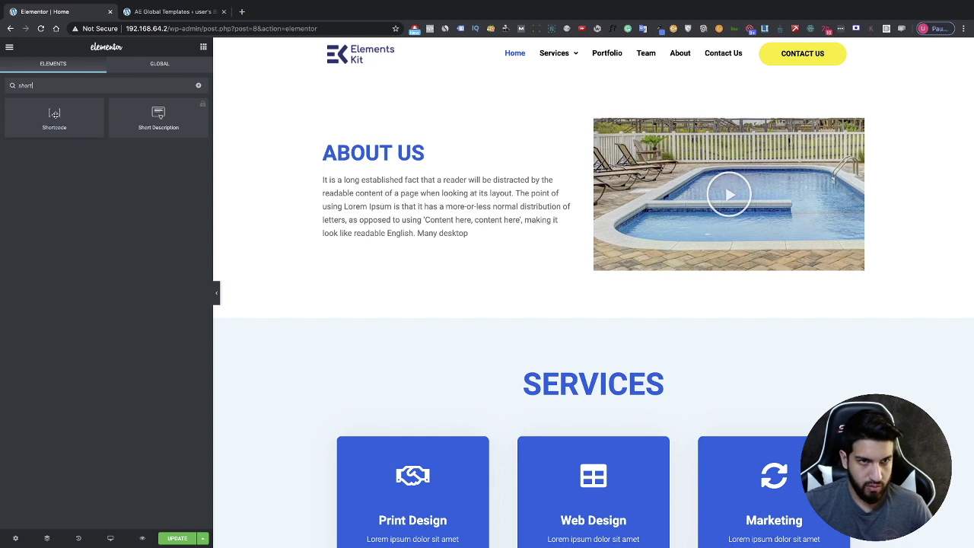
{"action": "mouse_move", "coordinate": [58, 119]}
{"action": "left_mouse_down"}
{"action": "mouse_move", "coordinate": [546, 69]}
{"action": "mouse_move", "coordinate": [557, 85]}
{"action": "mouse_move", "coordinate": [591, 60]}
{"action": "mouse_move", "coordinate": [162, 131]}
{"action": "mouse_move", "coordinate": [533, 179]}
{"action": "mouse_move", "coordinate": [489, 196]}
{"action": "mouse_move", "coordinate": [576, 61]}
{"action": "mouse_move", "coordinate": [605, 169]}
{"action": "mouse_move", "coordinate": [567, 26]}
{"action": "mouse_move", "coordinate": [567, 76]}
{"action": "mouse_move", "coordinate": [58, 114]}
{"action": "left_mouse_up"}
{"action": "scroll", "coordinate": [487, 182], "scroll_direction": "down", "scroll_amount": 2}
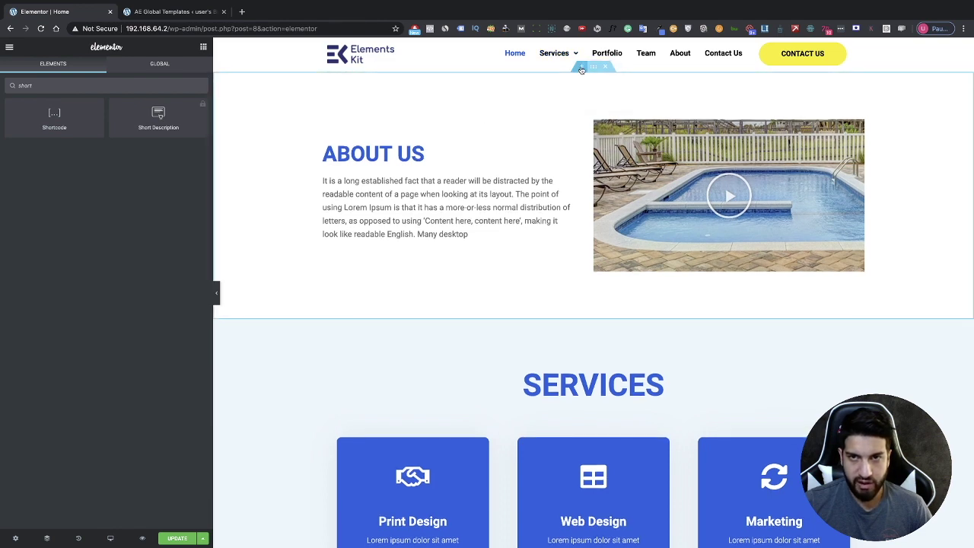
Add a single-column section above About Us and place a Shortcode widget in it.
{"action": "left_click", "coordinate": [582, 67]}
{"action": "left_click", "coordinate": [571, 113]}
{"action": "left_click", "coordinate": [464, 140]}
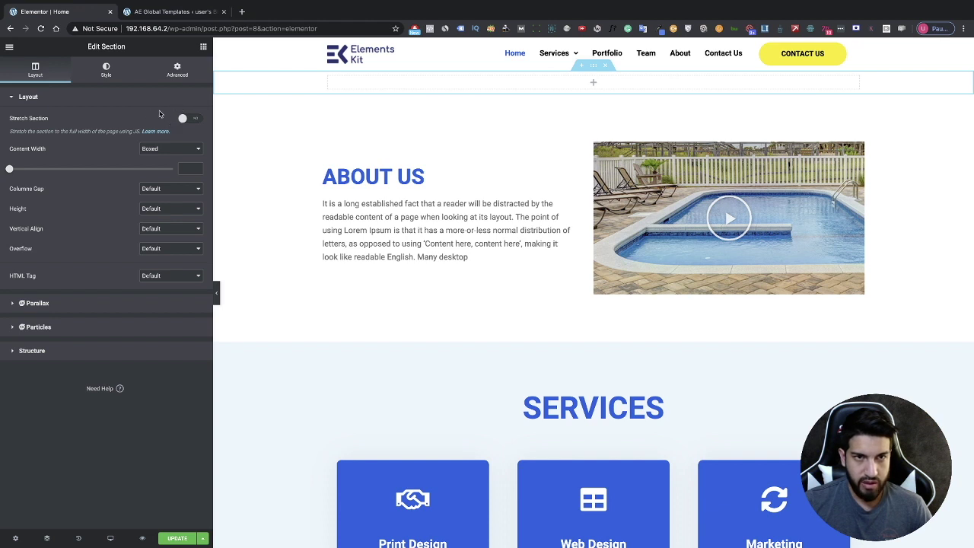
{"action": "left_click", "coordinate": [203, 47]}
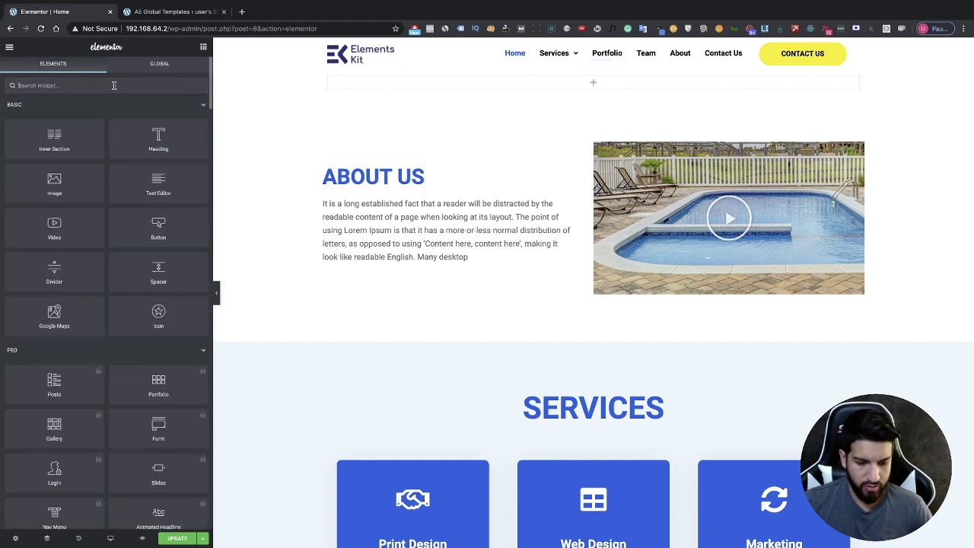
{"action": "type", "text": "short"}
{"action": "left_click_drag", "start_coordinate": [75, 110], "coordinate": [545, 86]}
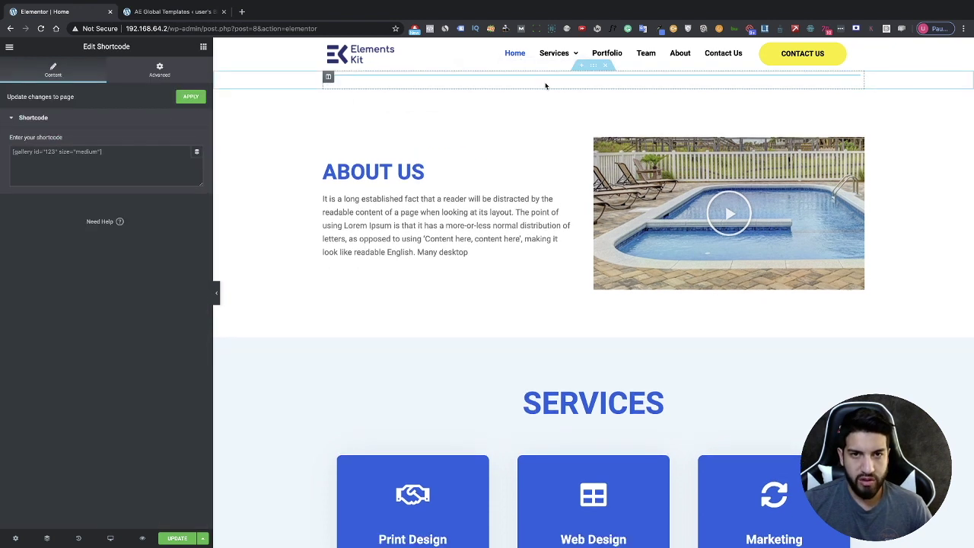
Turn on Stretch Section for the new section, enter [slide-anything id="229"] in its Shortcode widget, and update the page.
{"action": "left_click", "coordinate": [593, 67]}
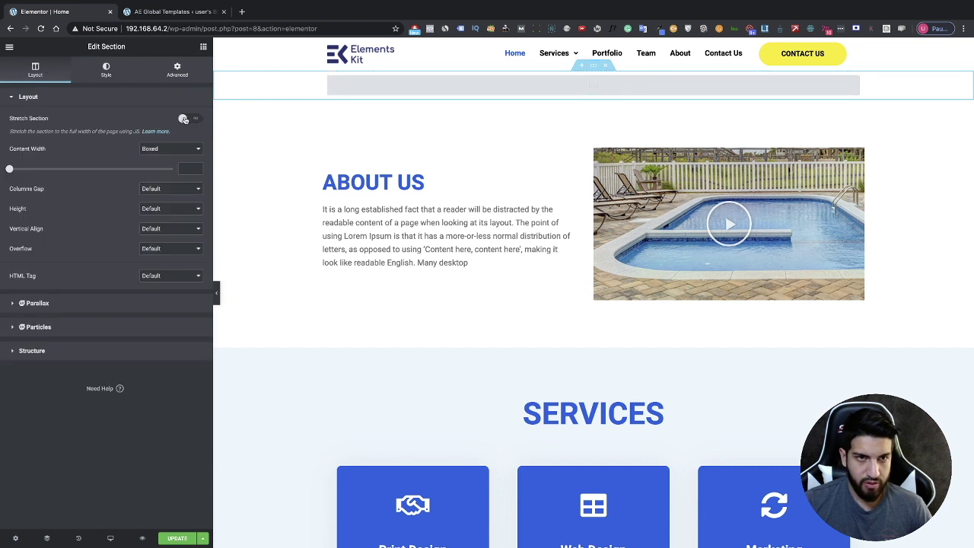
{"action": "left_click", "coordinate": [386, 86]}
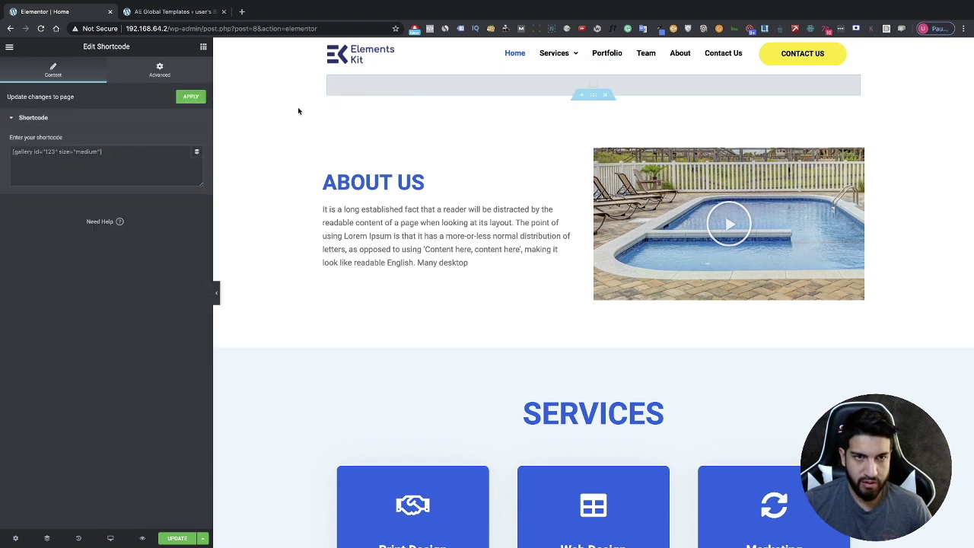
{"action": "key", "text": "super+a"}
{"action": "type", "text": "[slide-anything id=\"229\"]"}
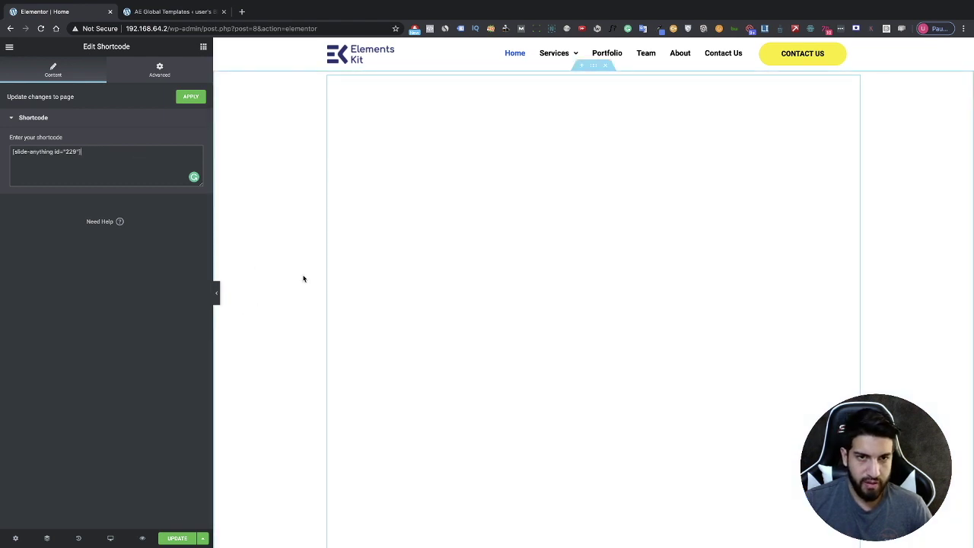
{"action": "scroll", "coordinate": [436, 315], "scroll_direction": "down", "scroll_amount": 5}
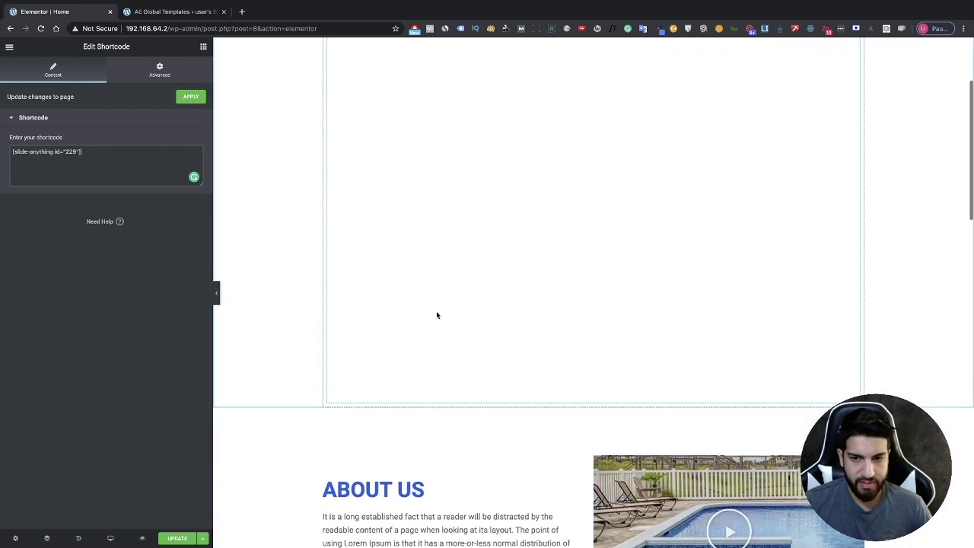
{"action": "left_click", "coordinate": [177, 538]}
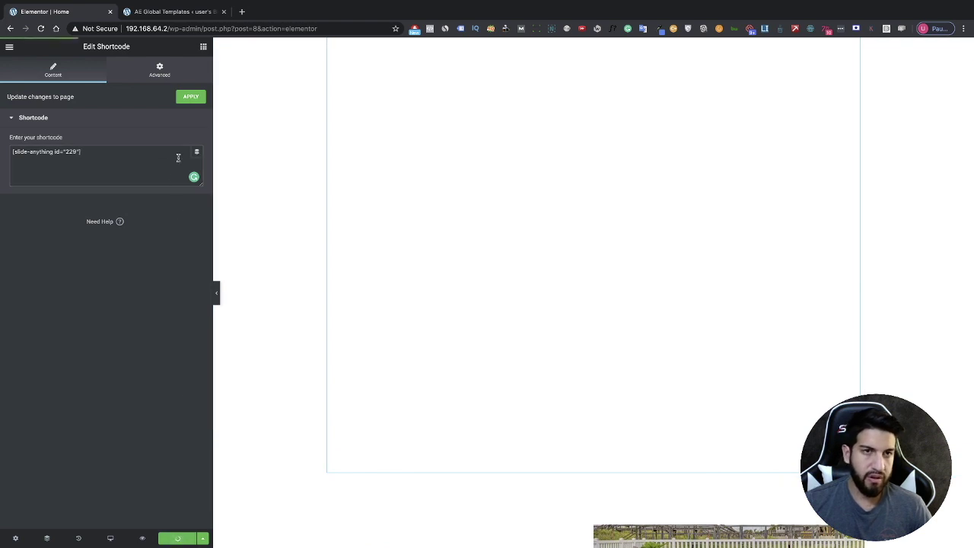
Preview the homepage and cycle through the embedded slider's slides to check how they display.
{"action": "left_click", "coordinate": [162, 13]}
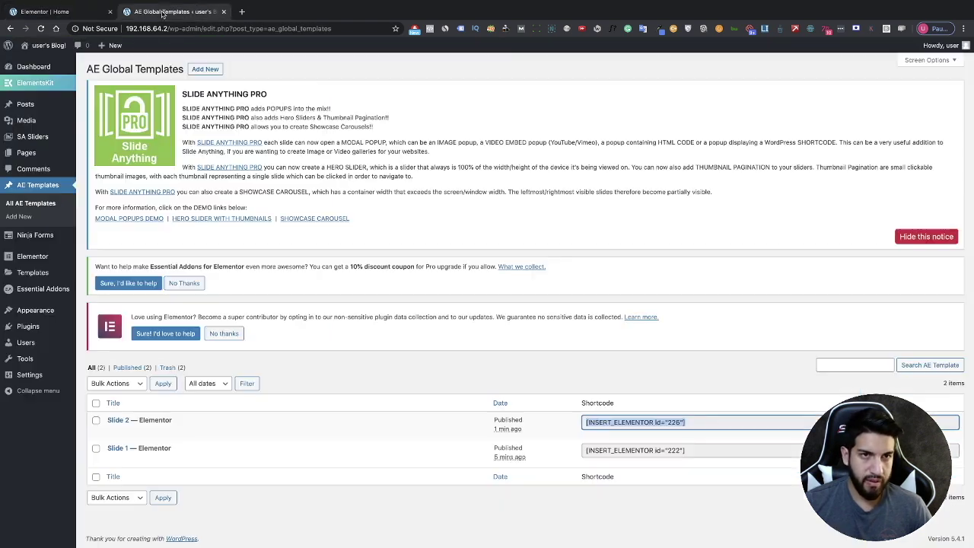
{"action": "left_click", "coordinate": [82, 14]}
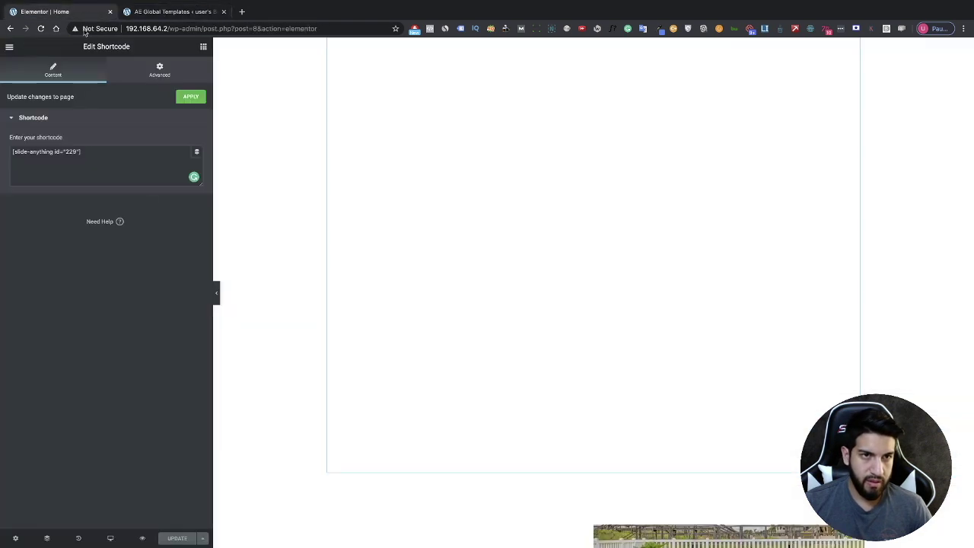
{"action": "left_click", "coordinate": [140, 538]}
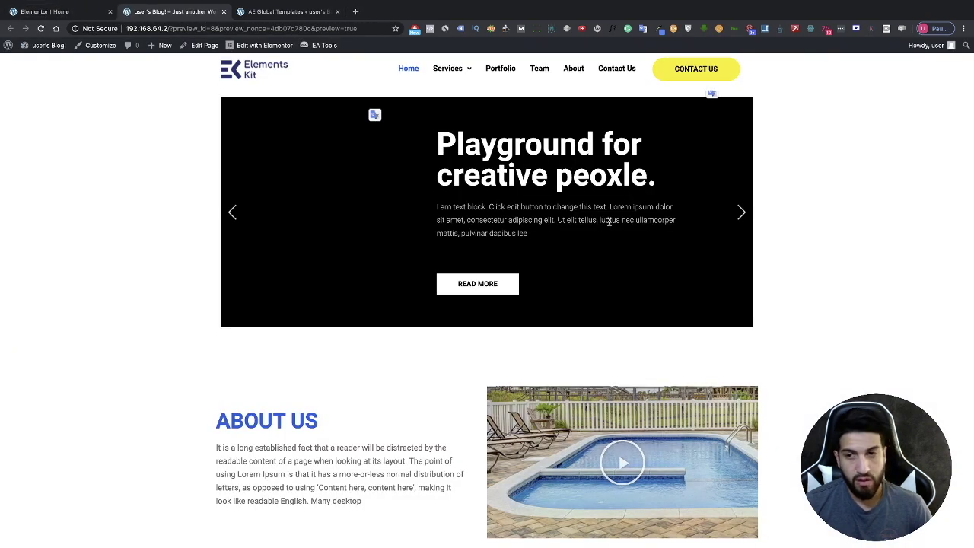
{"action": "left_click", "coordinate": [740, 212]}
{"action": "left_click", "coordinate": [741, 212]}
{"action": "left_click", "coordinate": [740, 214]}
{"action": "left_click", "coordinate": [739, 208]}
{"action": "scroll", "coordinate": [733, 229], "scroll_direction": "down", "scroll_amount": 5}
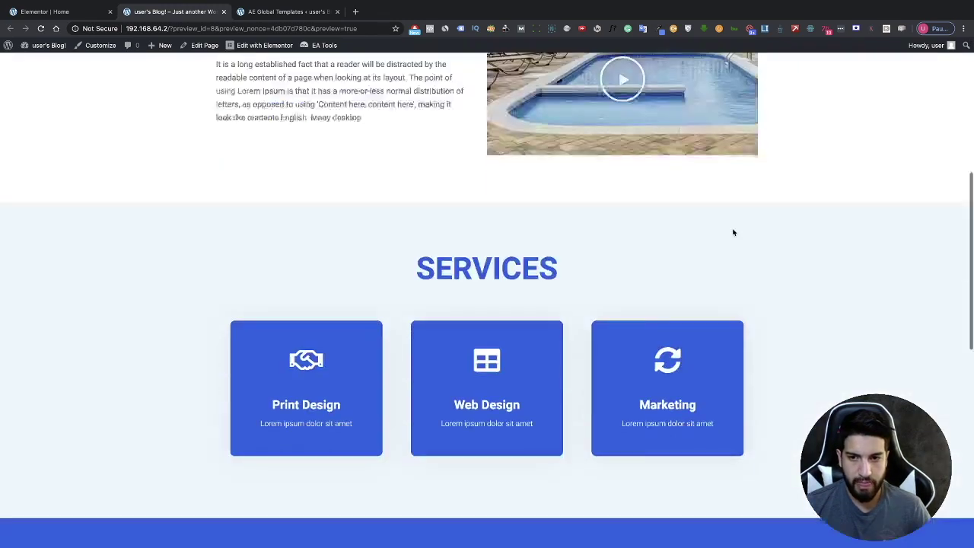
{"action": "scroll", "coordinate": [733, 232], "scroll_direction": "up", "scroll_amount": 5}
{"action": "left_click", "coordinate": [741, 212]}
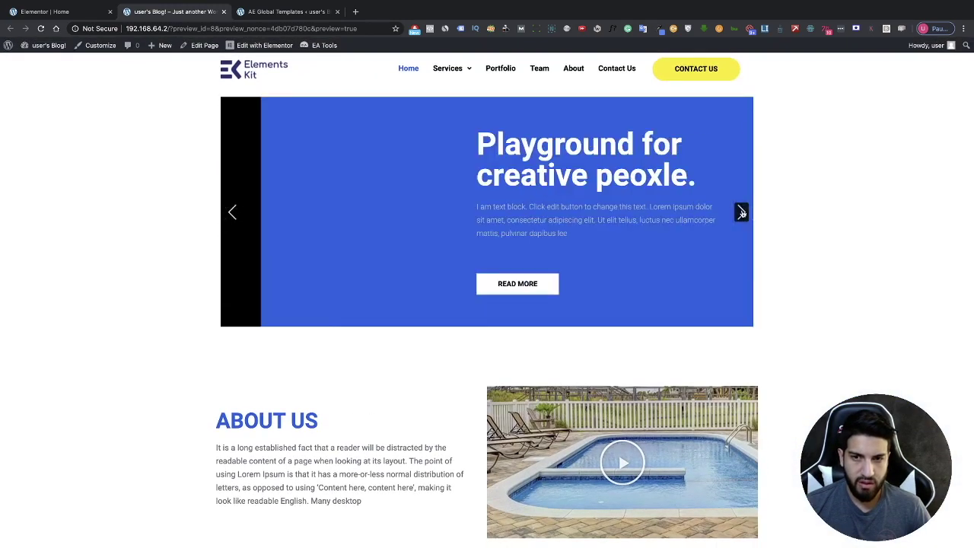
{"action": "left_click", "coordinate": [742, 212]}
{"action": "left_click", "coordinate": [744, 213]}
{"action": "left_click", "coordinate": [746, 214]}
{"action": "left_click", "coordinate": [746, 213]}
{"action": "left_click", "coordinate": [746, 213]}
{"action": "left_click", "coordinate": [746, 213]}
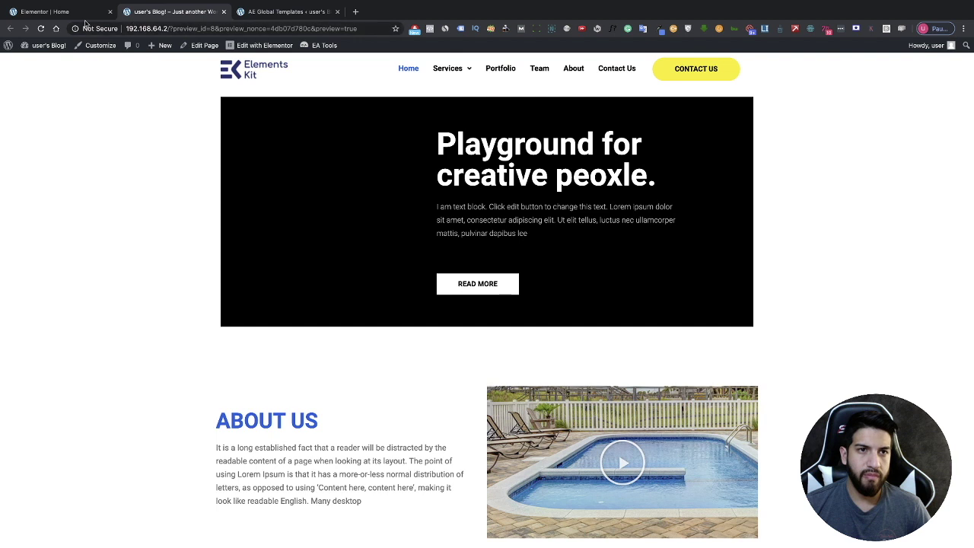
Set the slider section's content width to Full Width in the Elementor editor and update the page.
{"action": "left_click", "coordinate": [42, 15]}
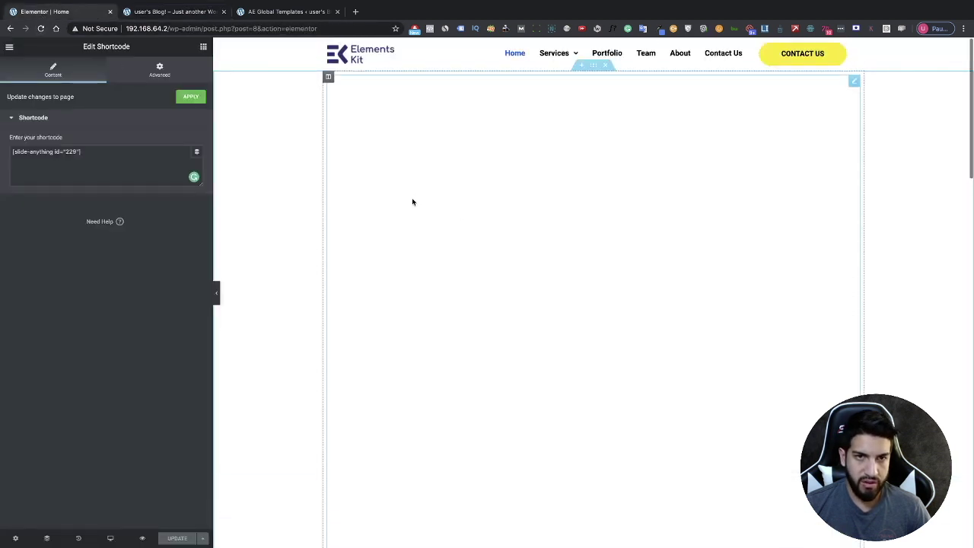
{"action": "left_click", "coordinate": [591, 66]}
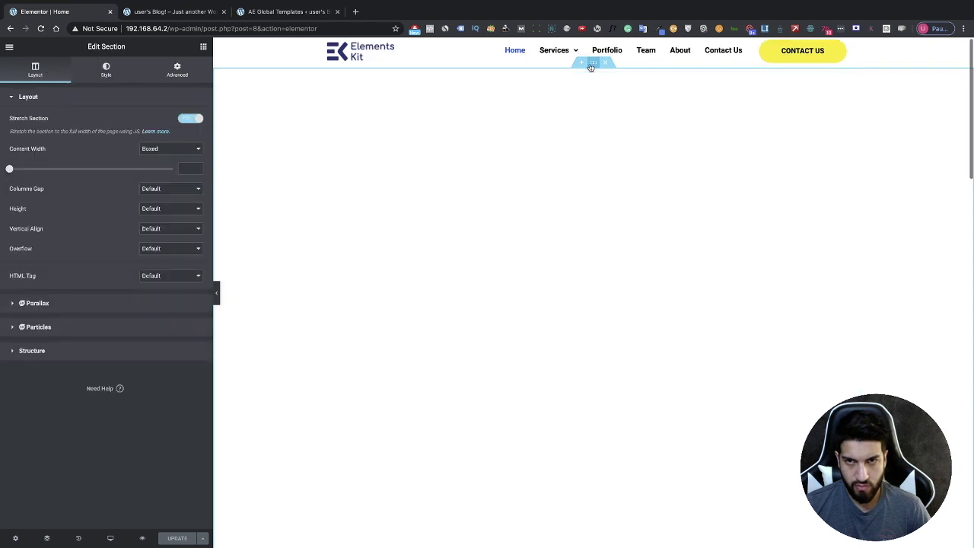
{"action": "left_click", "coordinate": [164, 149]}
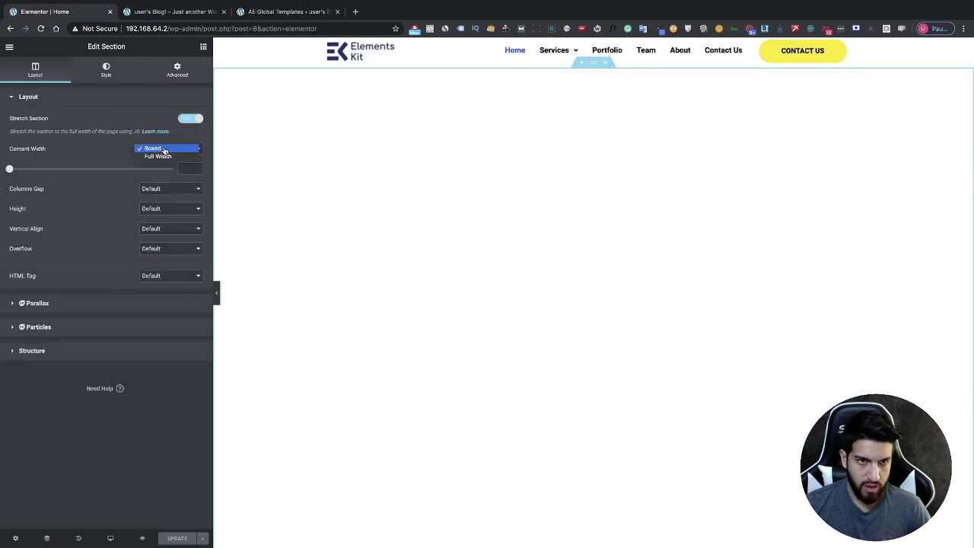
{"action": "left_click", "coordinate": [158, 156]}
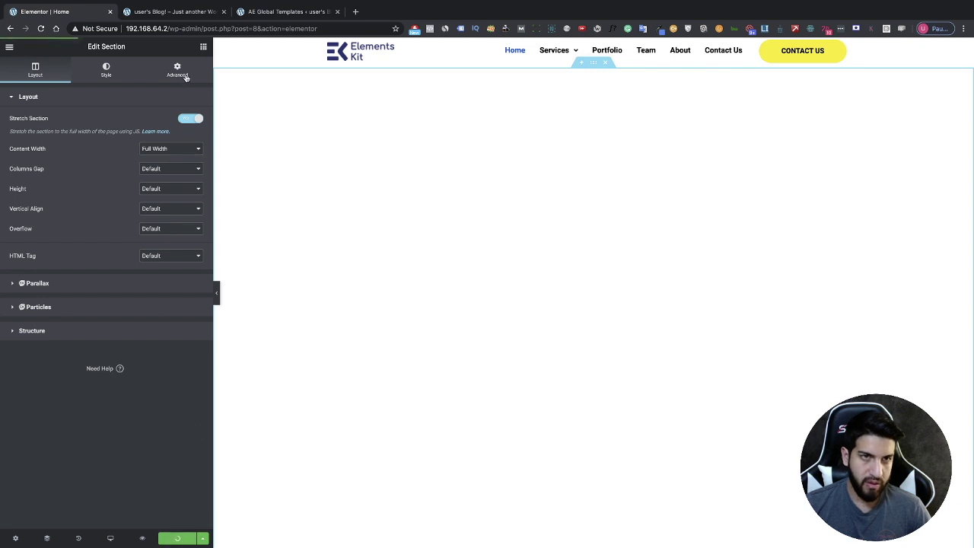
Reload the homepage preview and check both slides and the side margins of the full-width slider.
{"action": "left_click", "coordinate": [167, 11]}
{"action": "scroll", "coordinate": [356, 174], "scroll_direction": "down", "scroll_amount": 3}
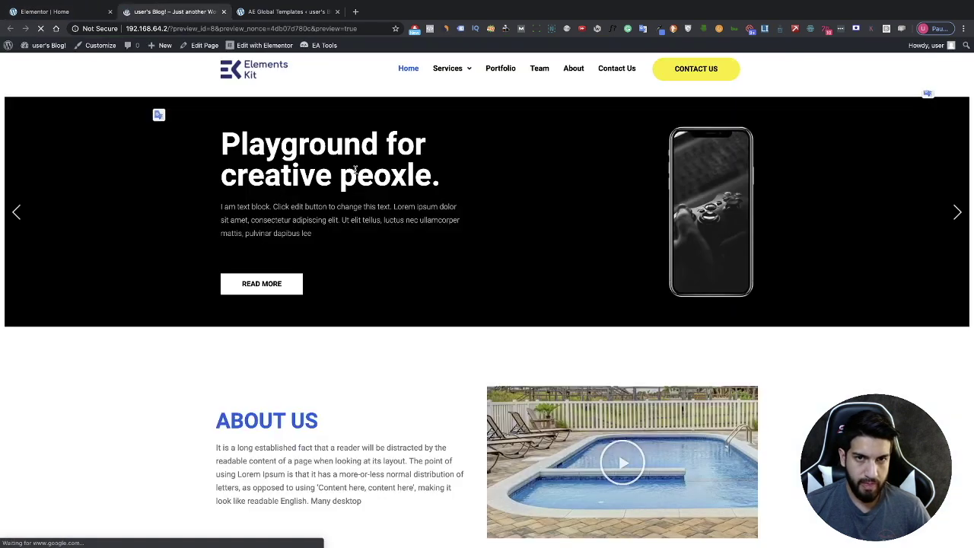
{"action": "left_click", "coordinate": [957, 210]}
{"action": "left_click", "coordinate": [957, 211]}
{"action": "left_click", "coordinate": [958, 210]}
{"action": "left_click", "coordinate": [958, 210]}
{"action": "left_click", "coordinate": [958, 211]}
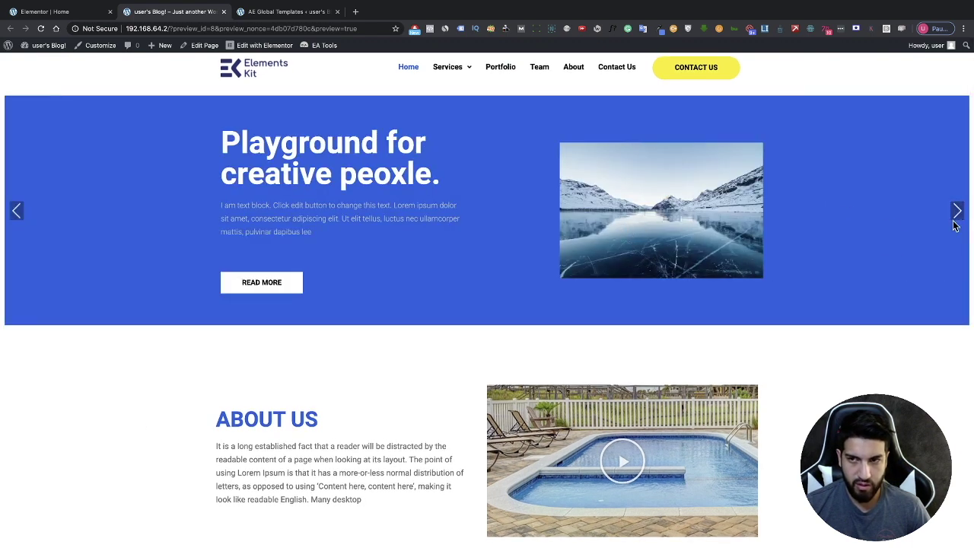
{"action": "left_click", "coordinate": [958, 211]}
{"action": "left_click", "coordinate": [958, 211]}
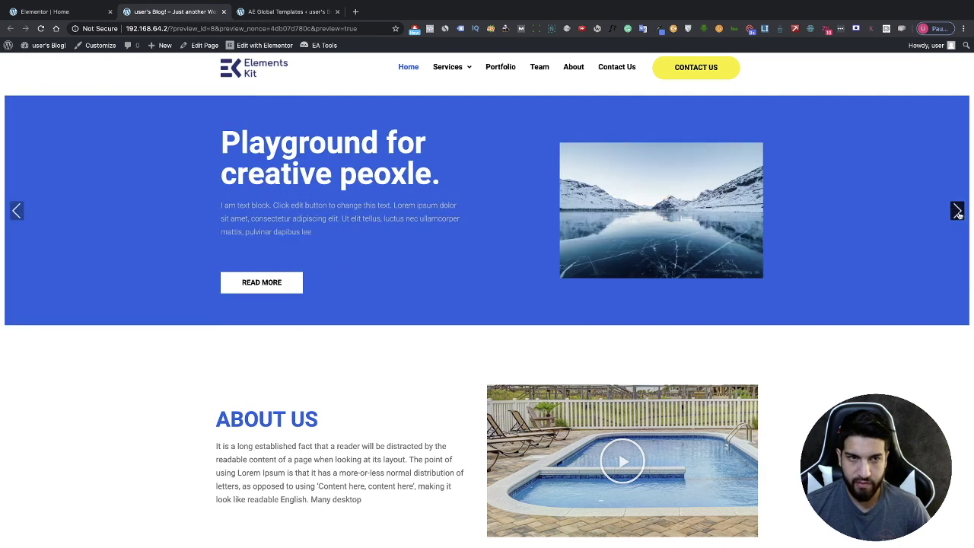
{"action": "key", "text": "ctrl+shift+Tab"}
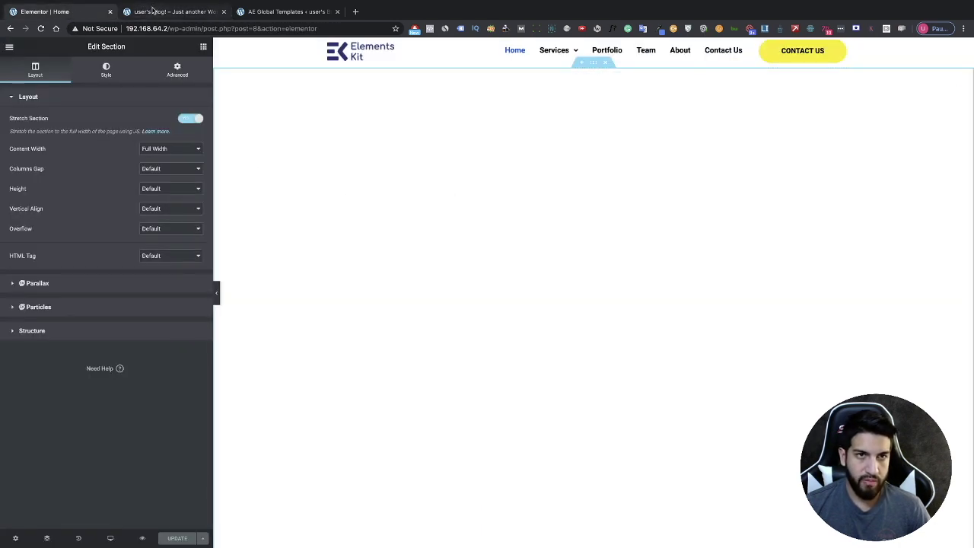
{"action": "left_click", "coordinate": [152, 9]}
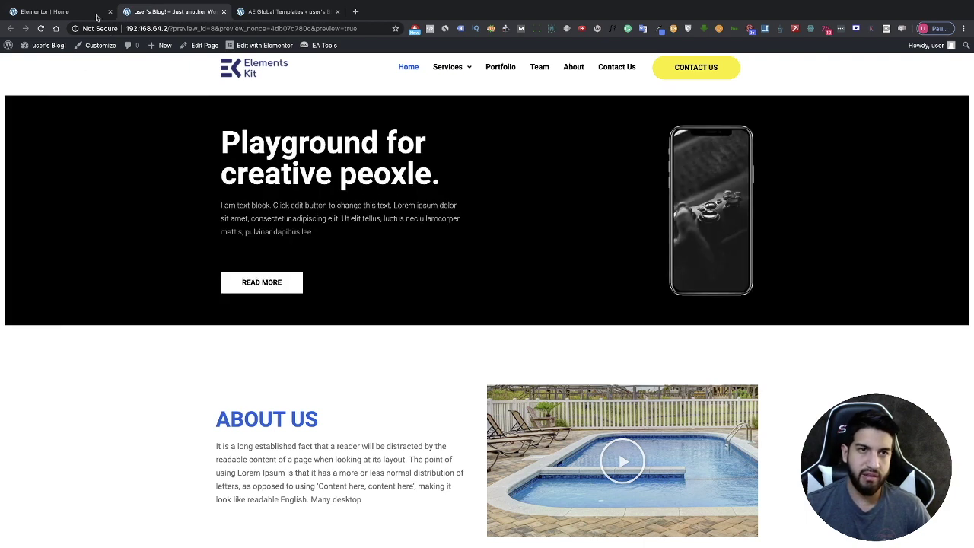
Set the slider section's columns gap to No Gap and update the page.
{"action": "left_click", "coordinate": [46, 11]}
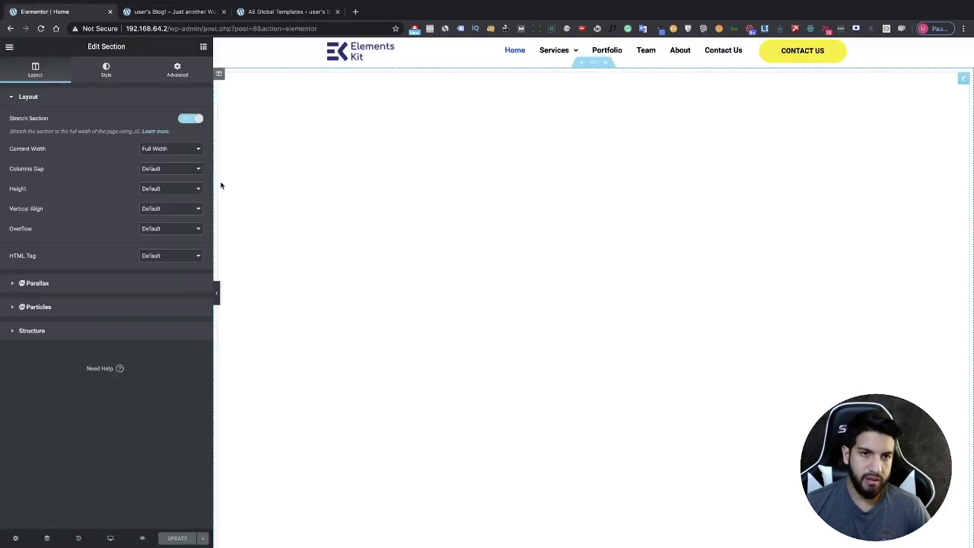
{"action": "left_click", "coordinate": [156, 171]}
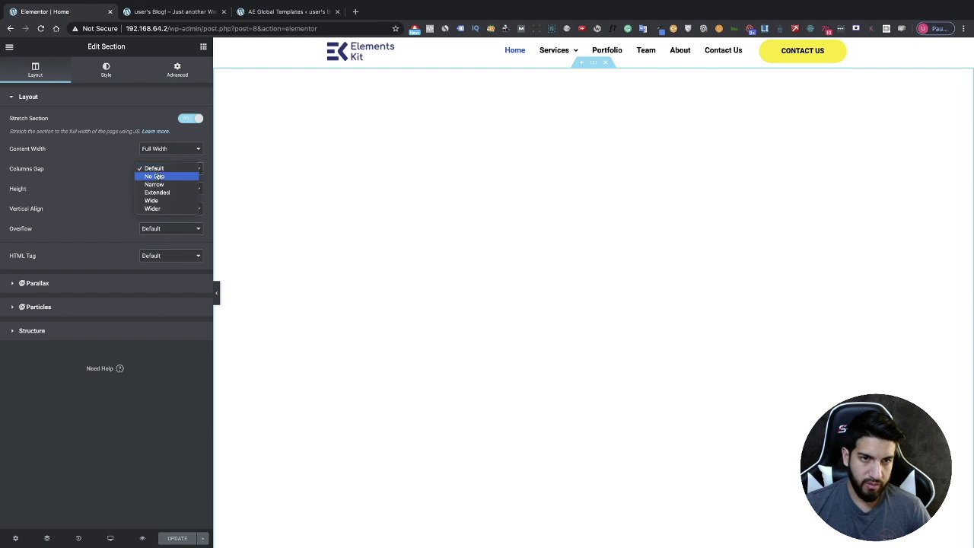
{"action": "left_click", "coordinate": [155, 176]}
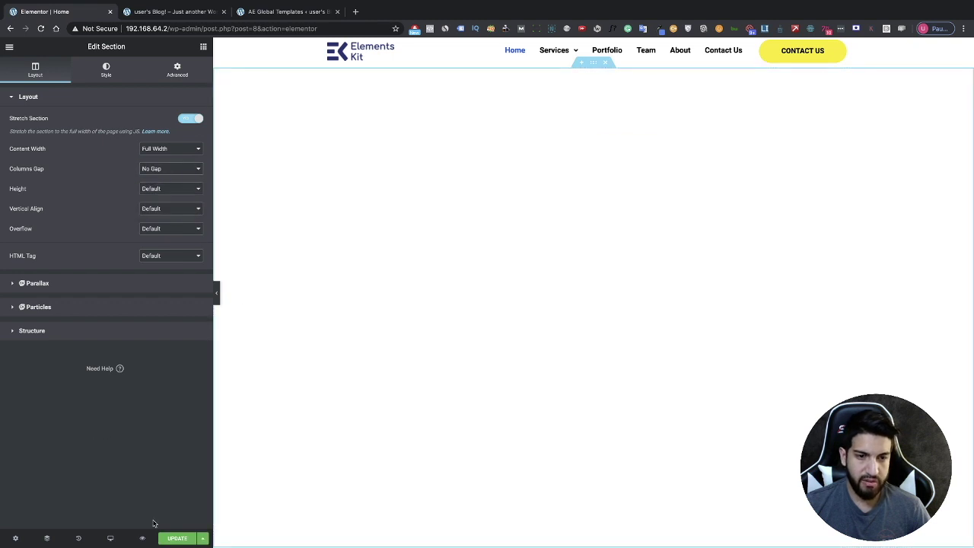
{"action": "left_click", "coordinate": [176, 538]}
Preview the updated homepage and advance through the slides to check the slider without column gaps.
{"action": "left_click", "coordinate": [142, 538]}
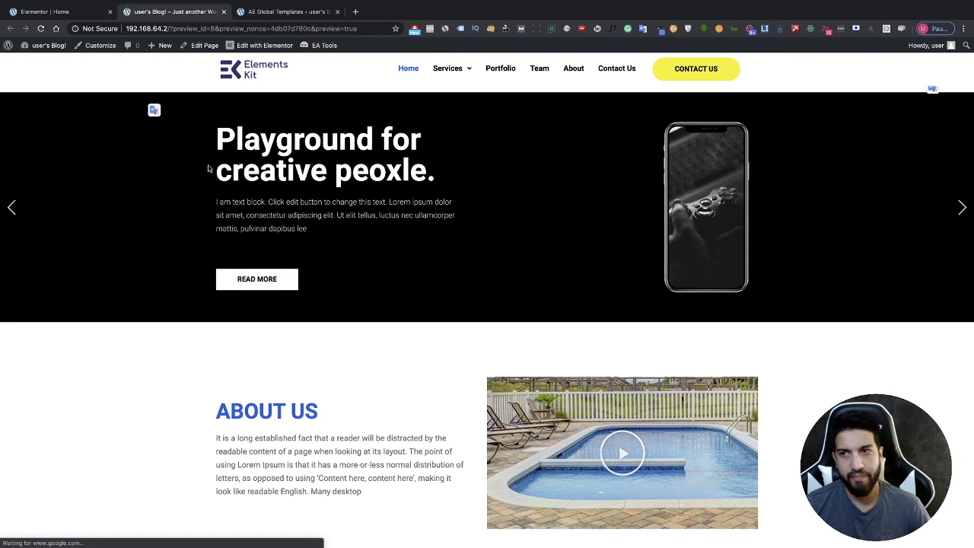
{"action": "left_click", "coordinate": [961, 207]}
{"action": "left_click", "coordinate": [961, 208]}
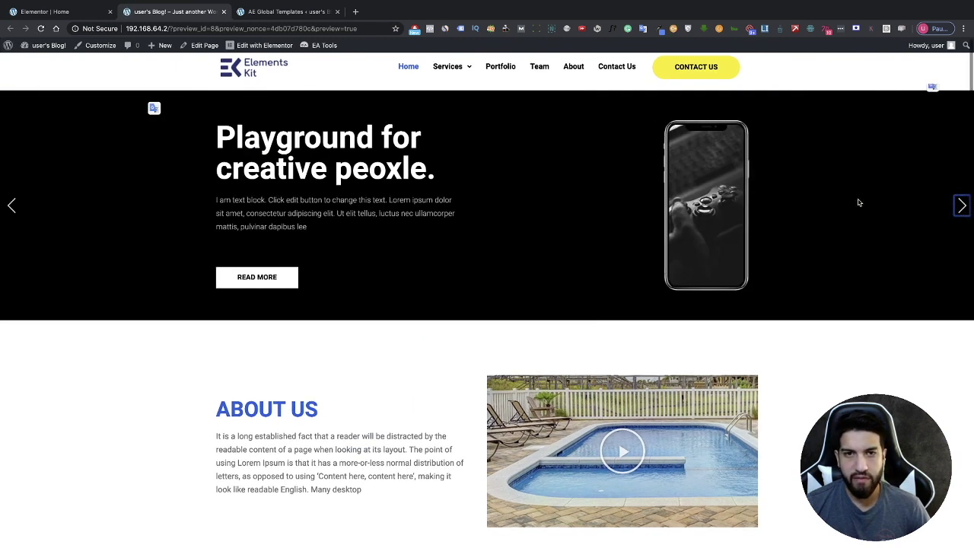
Inspect the previewed homepage in the browser's responsive view, advance the slider, and set the viewport width to 400 px.
{"action": "right_click", "coordinate": [122, 70]}
{"action": "left_click", "coordinate": [181, 226]}
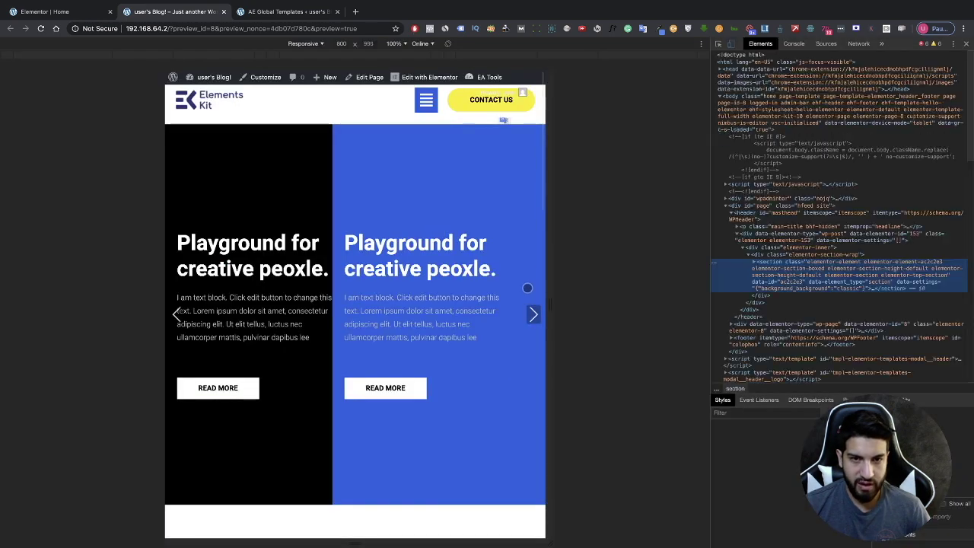
{"action": "left_click", "coordinate": [534, 314]}
{"action": "left_click", "coordinate": [534, 315]}
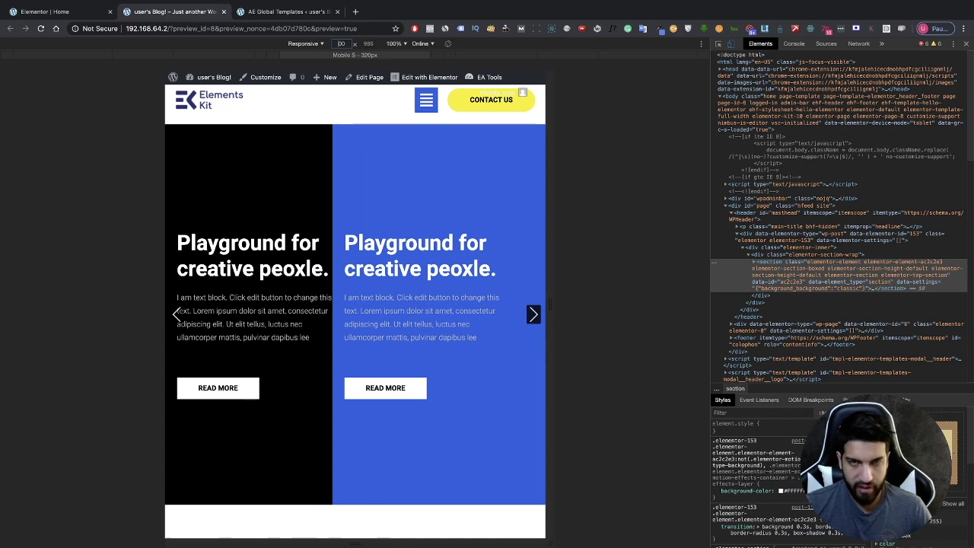
{"action": "left_click", "coordinate": [365, 54]}
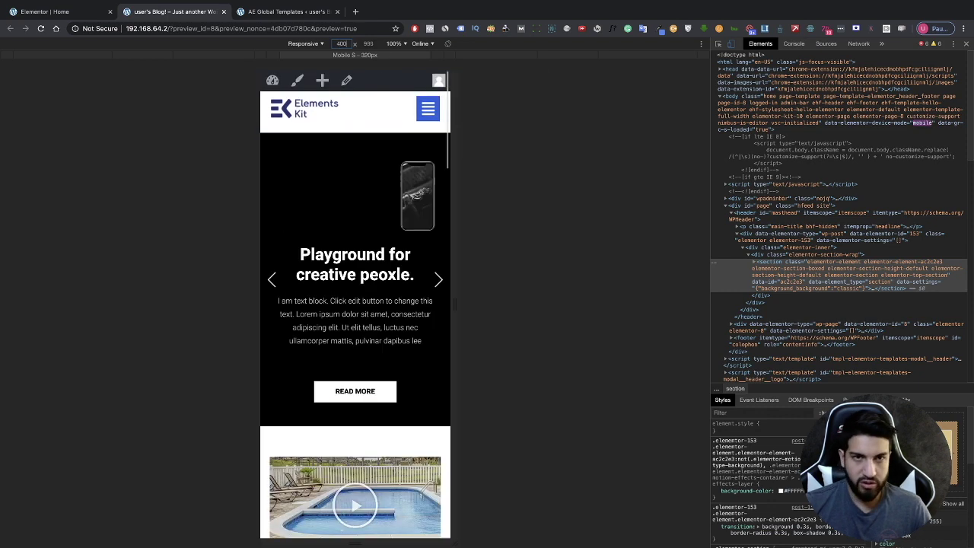
Advance the slider repeatedly in the 400 px mobile view to check both slides, and close the responsive inspection.
{"action": "left_click", "coordinate": [438, 280]}
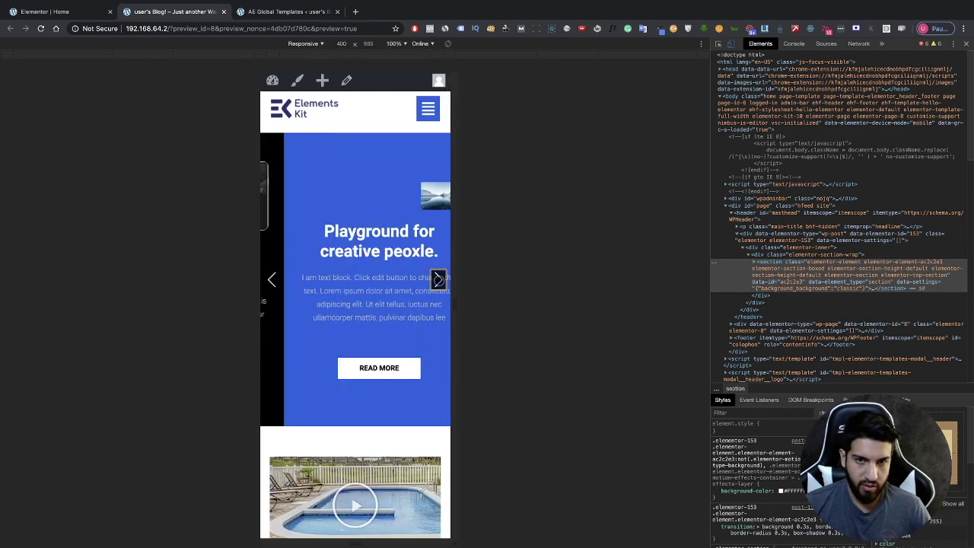
{"action": "left_click", "coordinate": [438, 280]}
{"action": "left_click", "coordinate": [438, 281]}
{"action": "left_click", "coordinate": [438, 280]}
{"action": "left_click", "coordinate": [438, 280]}
{"action": "left_click", "coordinate": [439, 280]}
{"action": "left_click", "coordinate": [439, 280]}
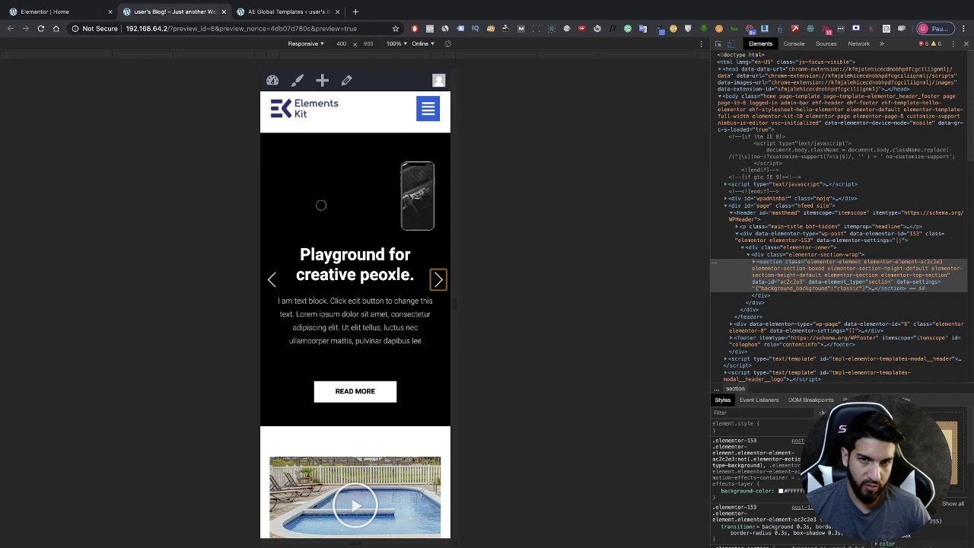
{"action": "left_click", "coordinate": [439, 281]}
{"action": "left_click", "coordinate": [438, 280]}
{"action": "left_click", "coordinate": [438, 280]}
{"action": "left_click", "coordinate": [438, 280]}
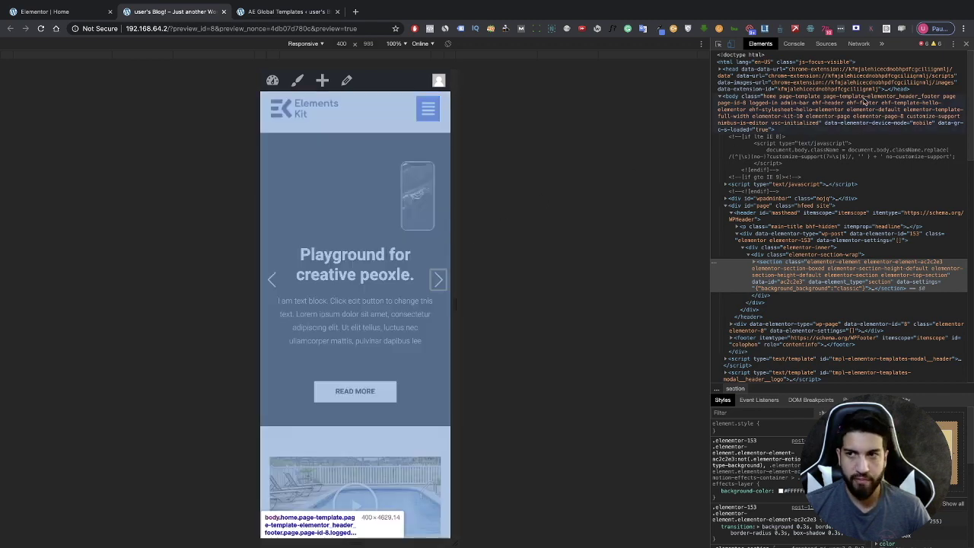
{"action": "left_click", "coordinate": [966, 47]}
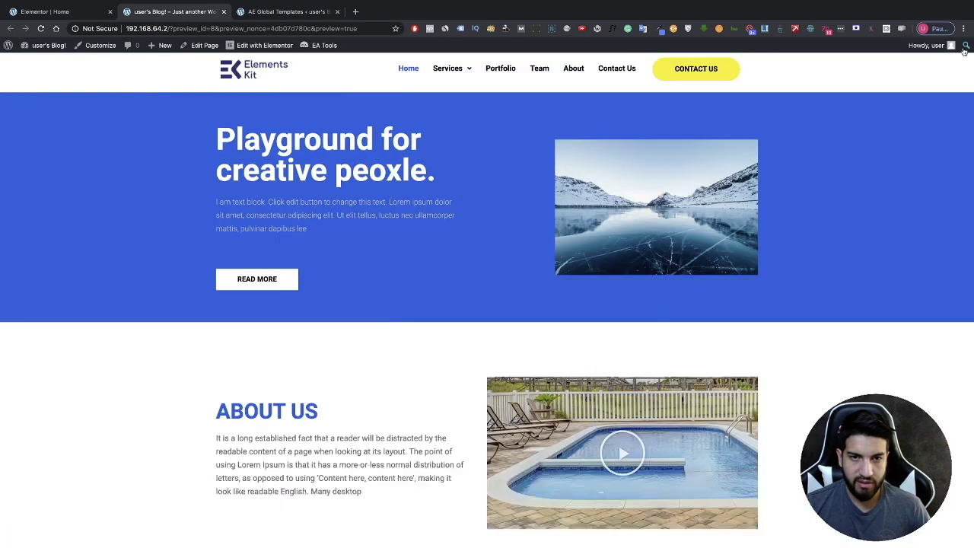
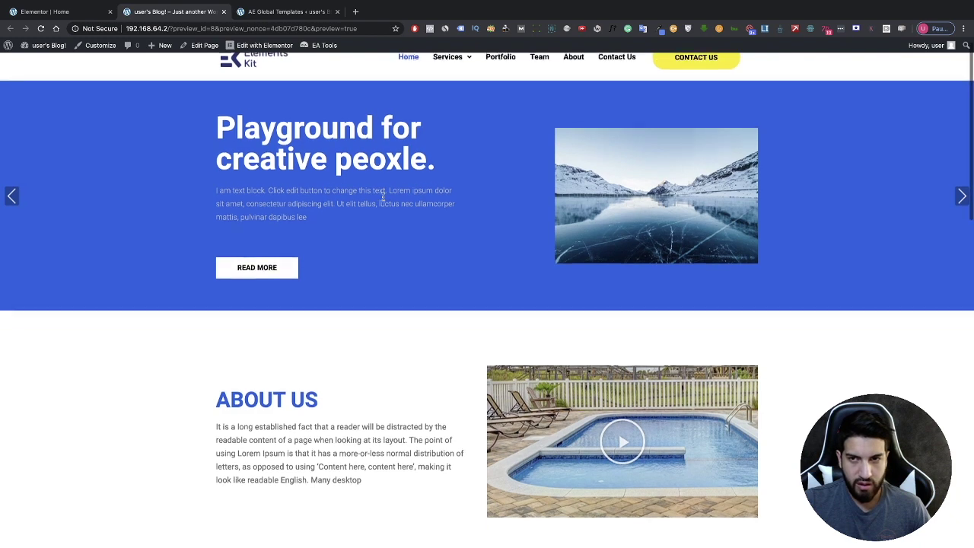
Copy the full-width slider section in the homepage editor.
{"action": "left_click", "coordinate": [69, 11]}
{"action": "right_click", "coordinate": [595, 63]}
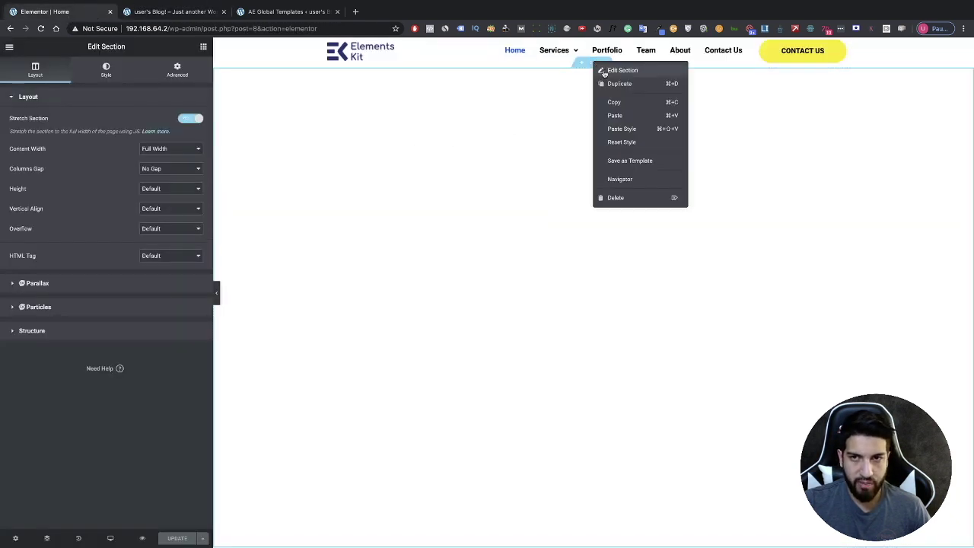
{"action": "left_click", "coordinate": [624, 108]}
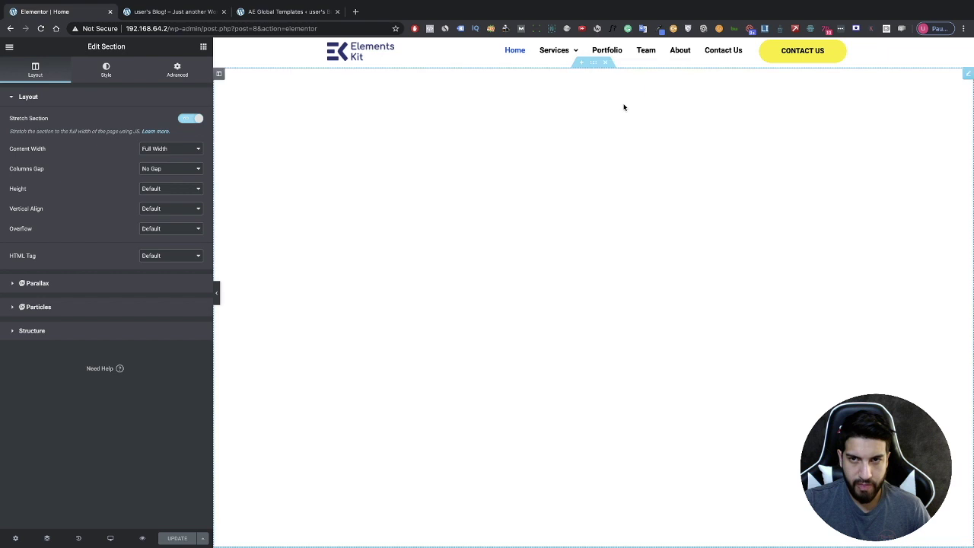
{"action": "left_click", "coordinate": [109, 538]}
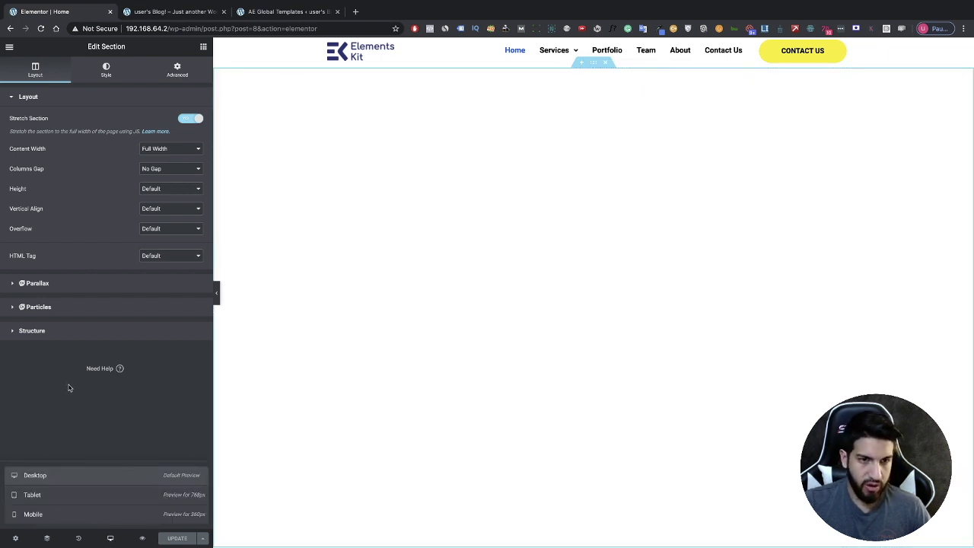
{"action": "right_click", "coordinate": [600, 65]}
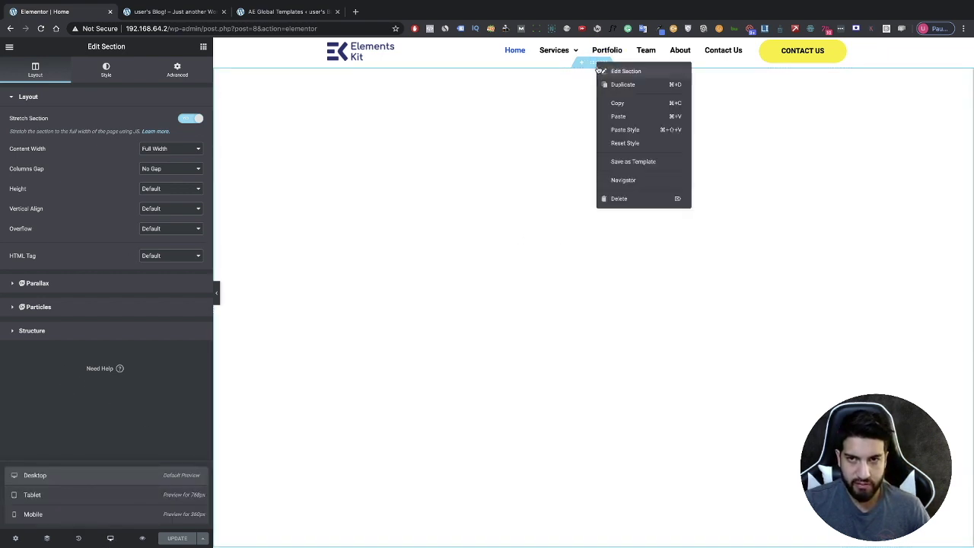
{"action": "left_click", "coordinate": [624, 110]}
Revert the homepage to its Editing Started state from the edit history.
{"action": "scroll", "coordinate": [139, 335], "scroll_direction": "up", "scroll_amount": 5}
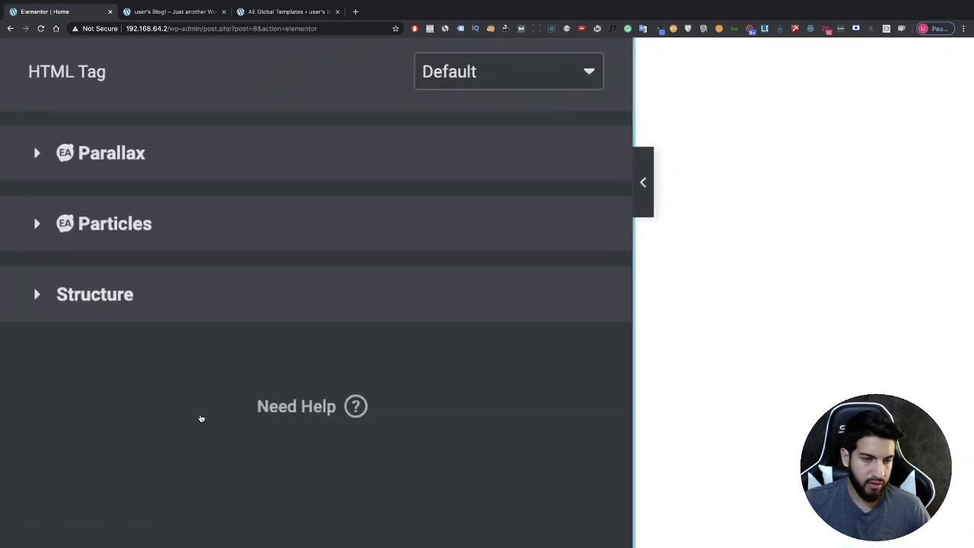
{"action": "scroll", "coordinate": [492, 394], "scroll_direction": "down", "scroll_amount": 5}
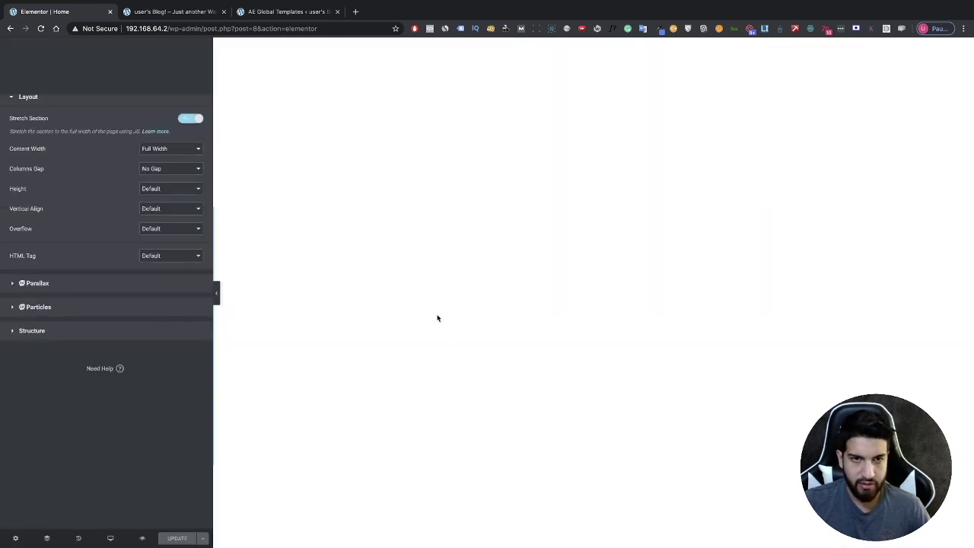
{"action": "scroll", "coordinate": [437, 318], "scroll_direction": "down", "scroll_amount": 2}
{"action": "scroll", "coordinate": [437, 318], "scroll_direction": "up", "scroll_amount": 2}
{"action": "scroll", "coordinate": [365, 265], "scroll_direction": "up", "scroll_amount": 5}
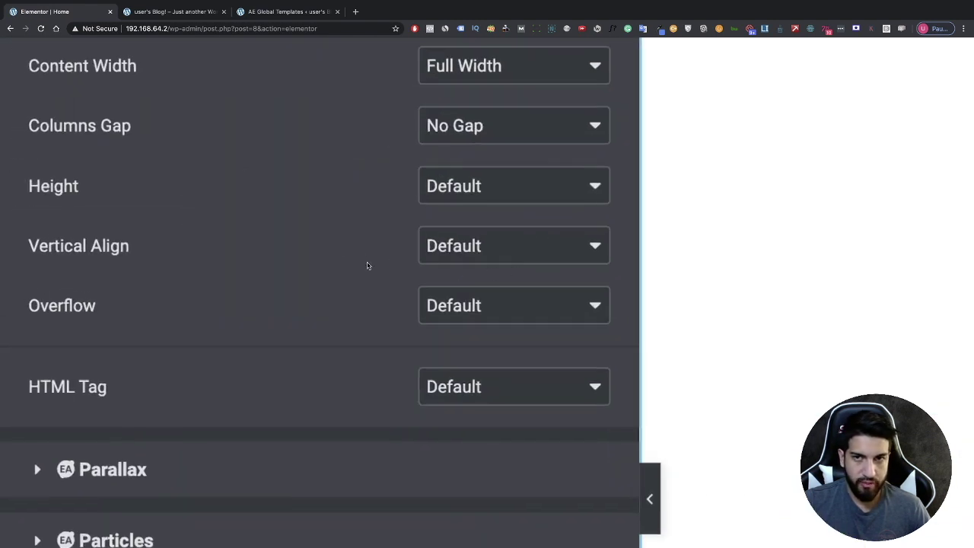
{"action": "scroll", "coordinate": [367, 263], "scroll_direction": "down", "scroll_amount": 5}
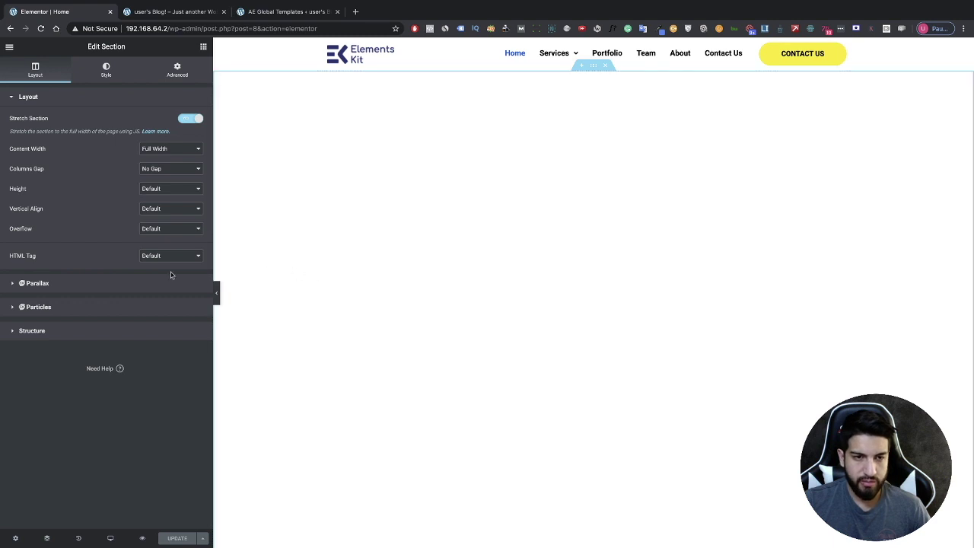
{"action": "left_click", "coordinate": [78, 538]}
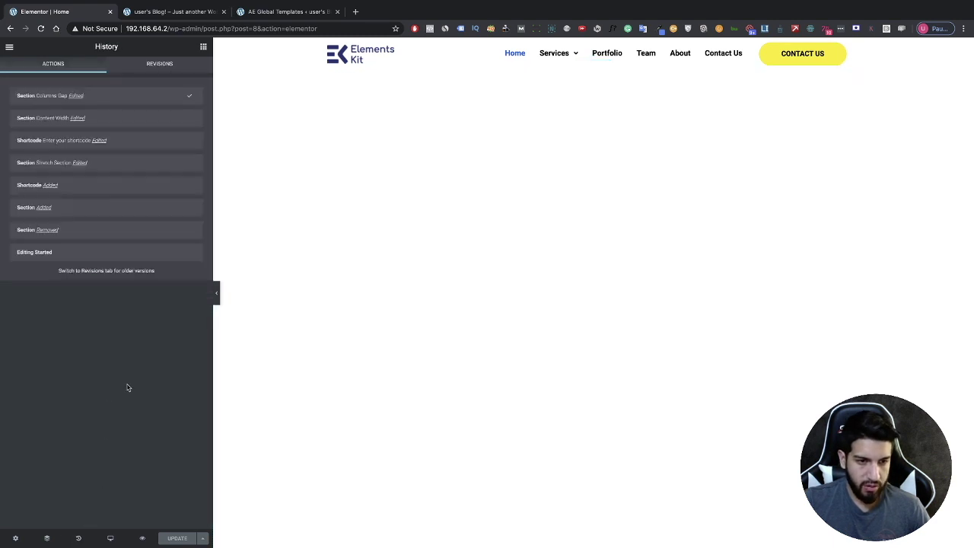
{"action": "left_click", "coordinate": [134, 252]}
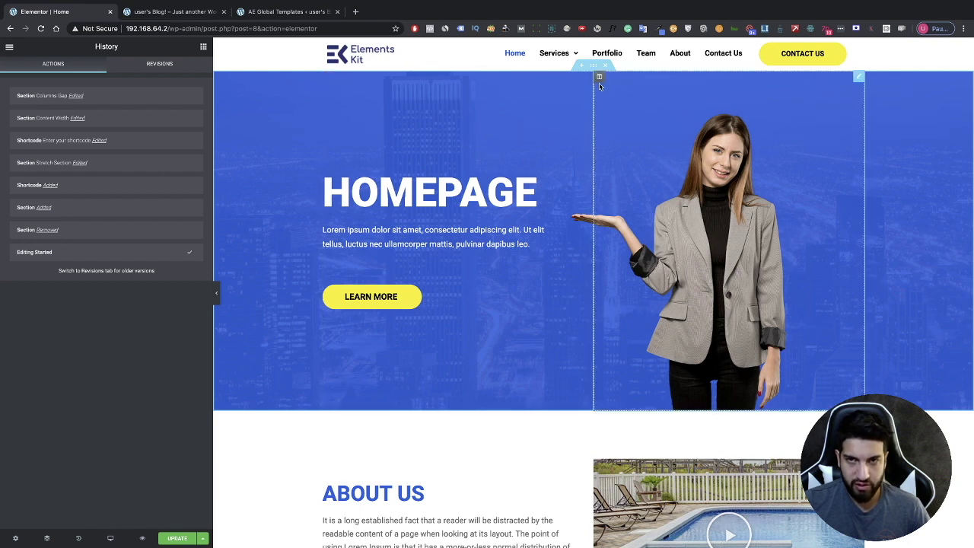
Insert a single-column section above the HOMEPAGE hero, paste the copied slider section there, and update the page.
{"action": "left_click", "coordinate": [583, 66]}
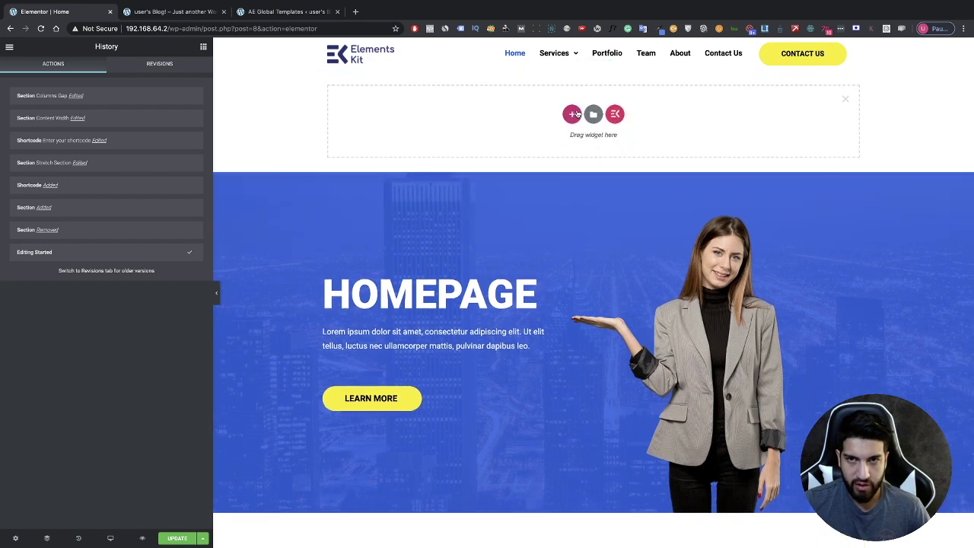
{"action": "left_click", "coordinate": [573, 111]}
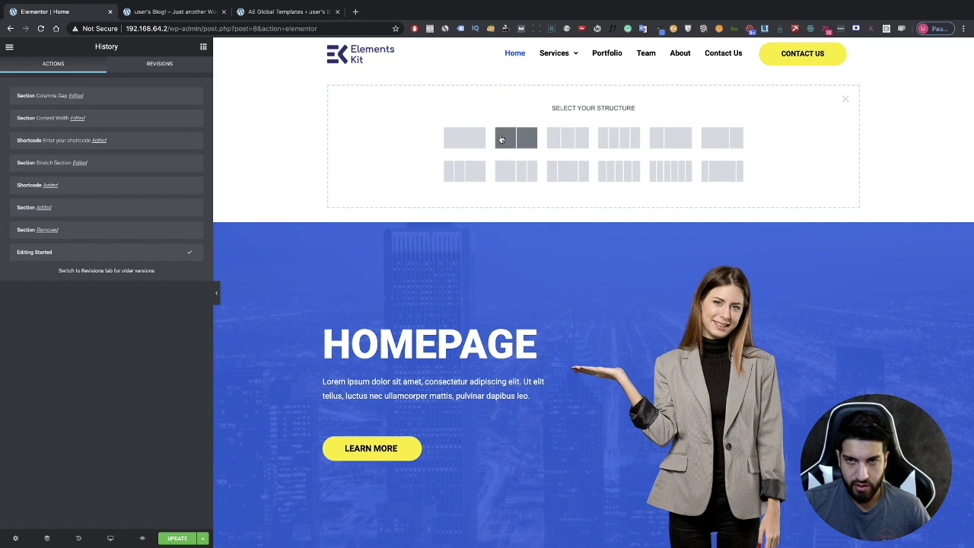
{"action": "left_click", "coordinate": [465, 138]}
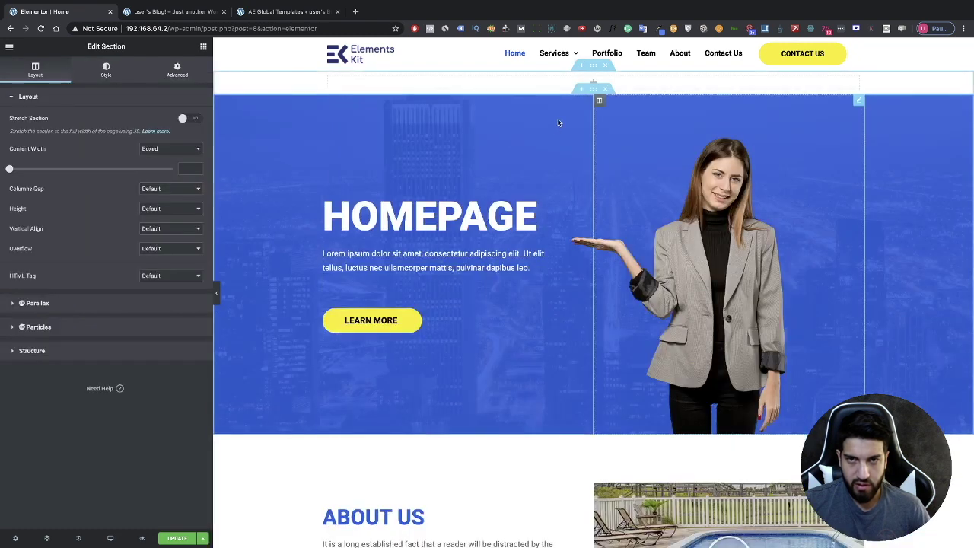
{"action": "right_click", "coordinate": [594, 67]}
{"action": "left_click", "coordinate": [618, 120]}
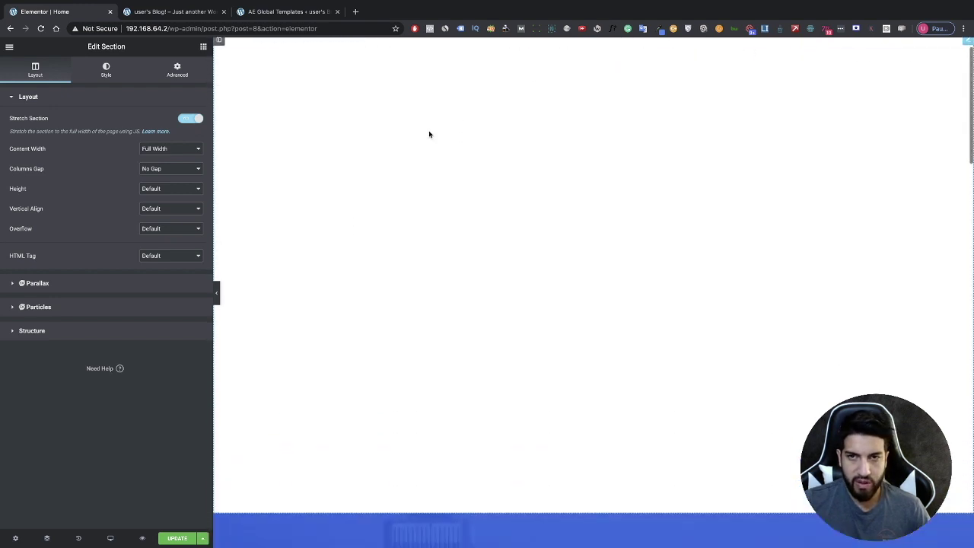
{"action": "left_click", "coordinate": [174, 539]}
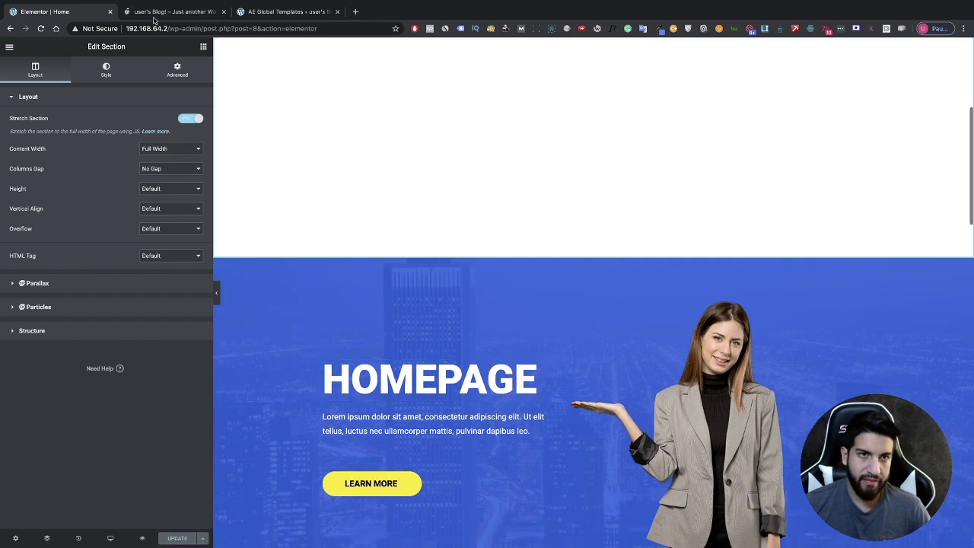
Reload the homepage preview and check the spacing between the slider and the HOMEPAGE hero section.
{"action": "left_click", "coordinate": [155, 12]}
{"action": "key", "text": "ctrl+r"}
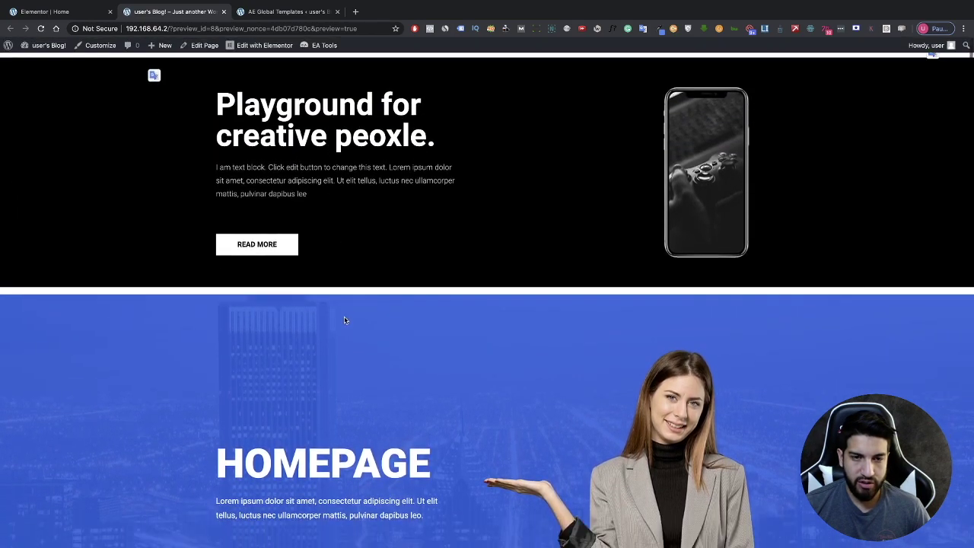
{"action": "scroll", "coordinate": [344, 320], "scroll_direction": "down", "scroll_amount": 1}
{"action": "scroll", "coordinate": [205, 267], "scroll_direction": "down", "scroll_amount": 1}
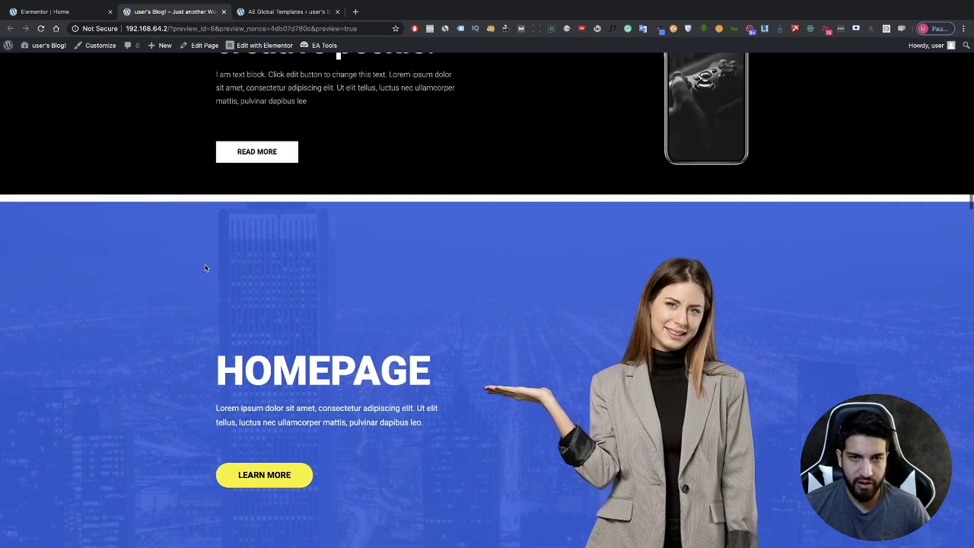
{"action": "scroll", "coordinate": [206, 268], "scroll_direction": "up", "scroll_amount": 1}
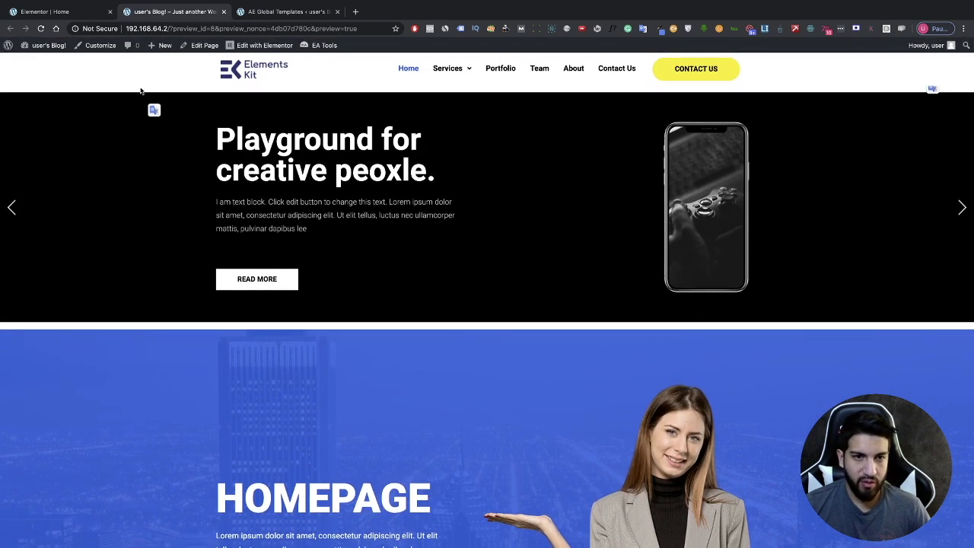
Set the HOMEPAGE hero section's top margin to -37 px, update the page, and preview it.
{"action": "left_click", "coordinate": [83, 13]}
{"action": "left_click_drag", "start_coordinate": [583, 259], "coordinate": [591, 254]}
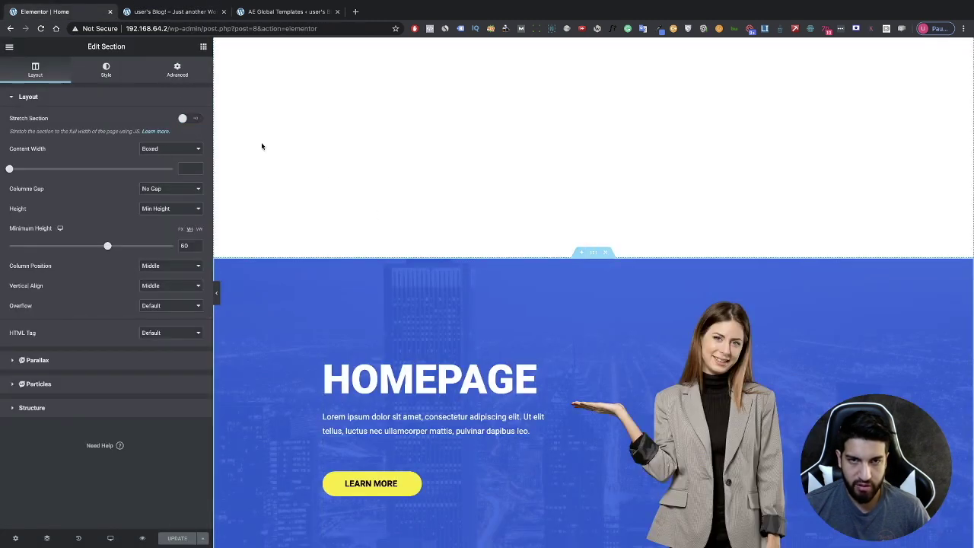
{"action": "left_click", "coordinate": [187, 79]}
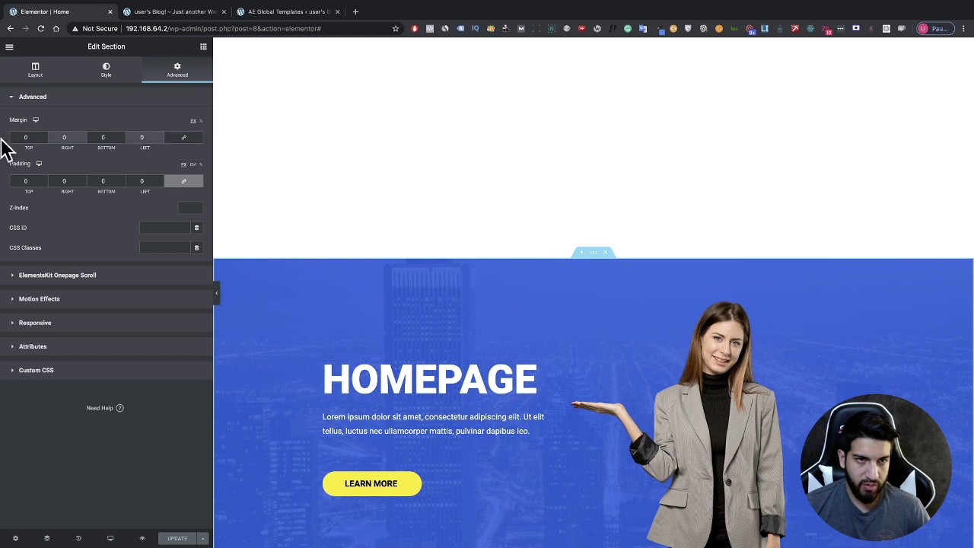
{"action": "left_click_drag", "start_coordinate": [44, 140], "coordinate": [45, 141]}
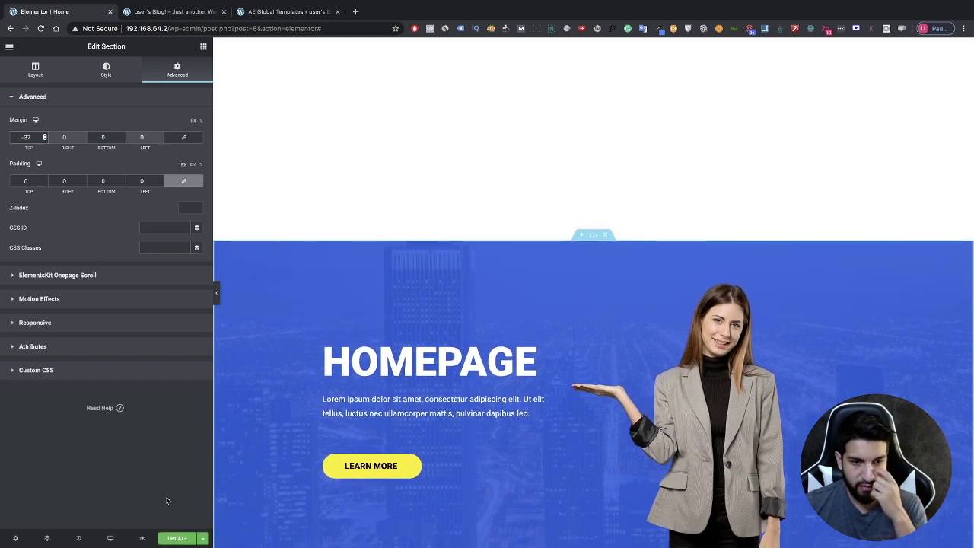
{"action": "left_click", "coordinate": [177, 538]}
{"action": "left_click", "coordinate": [142, 538]}
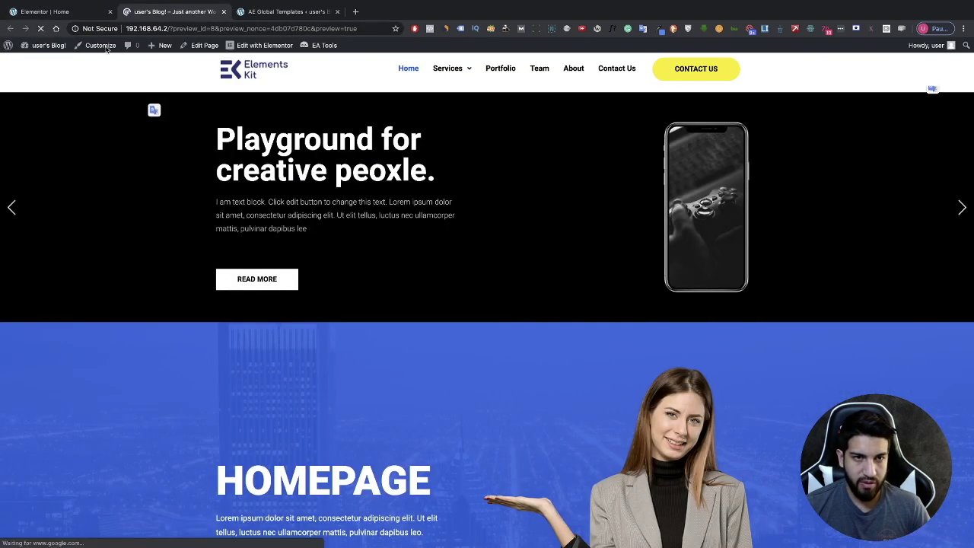
Reset the HOMEPAGE hero section's top margin to 0 and update the page.
{"action": "left_click", "coordinate": [61, 11]}
{"action": "double_click", "coordinate": [27, 137]}
{"action": "type", "text": "0"}
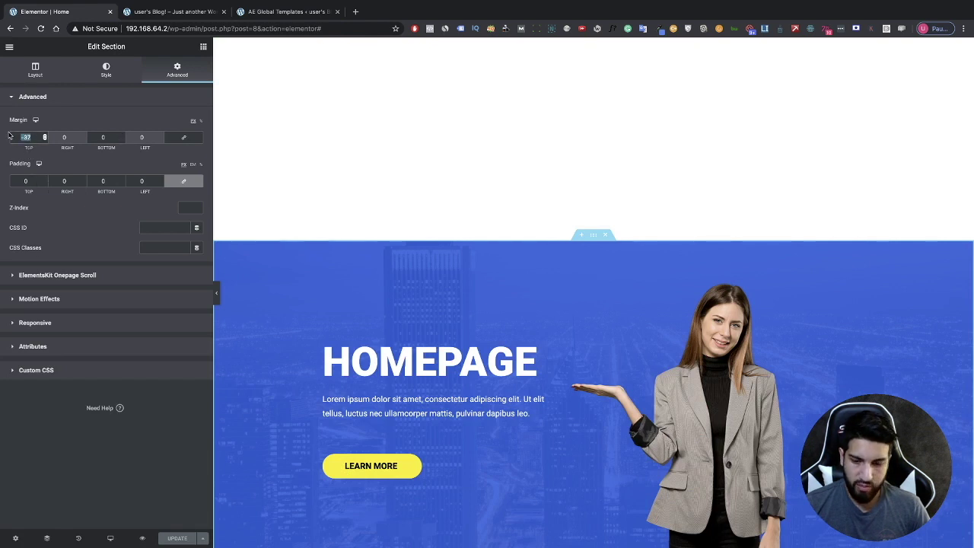
{"action": "left_click", "coordinate": [177, 539]}
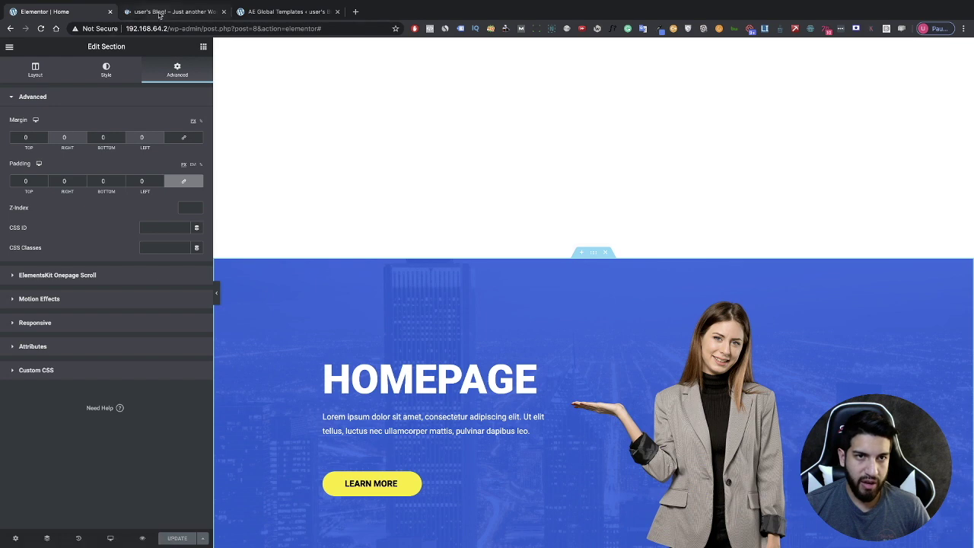
Enable Auto Height for the Homepage slide slider in SA Sliders and update the slider.
{"action": "left_click", "coordinate": [183, 11]}
{"action": "left_click", "coordinate": [282, 12]}
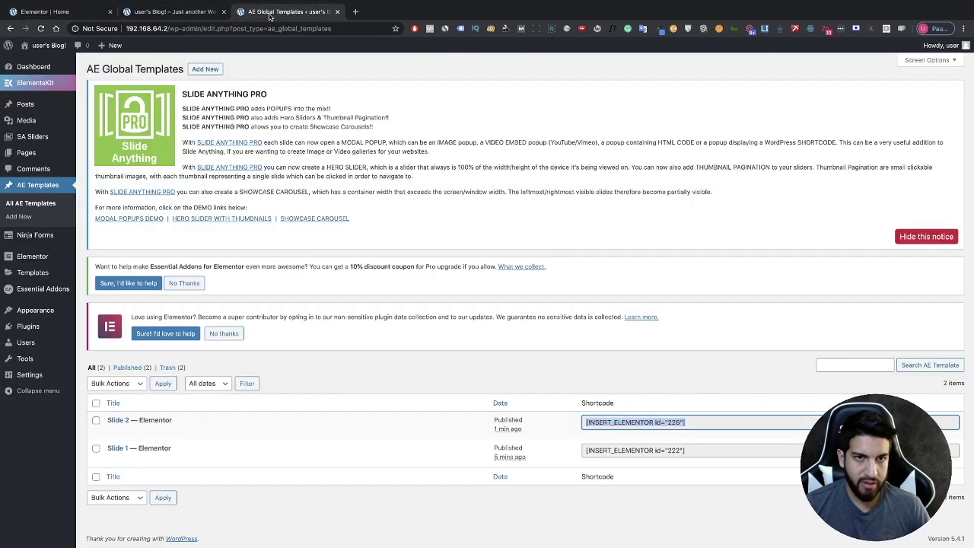
{"action": "left_click", "coordinate": [38, 137]}
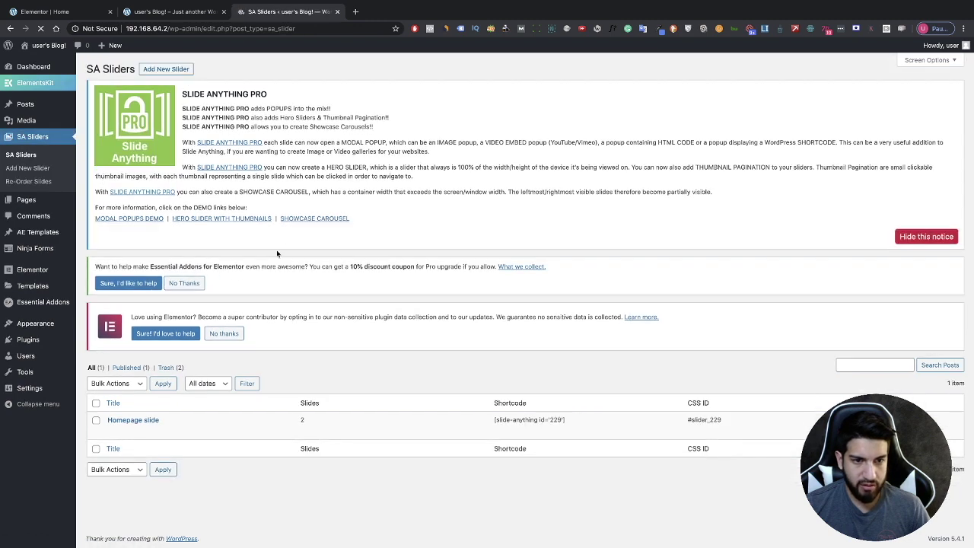
{"action": "left_click", "coordinate": [114, 431]}
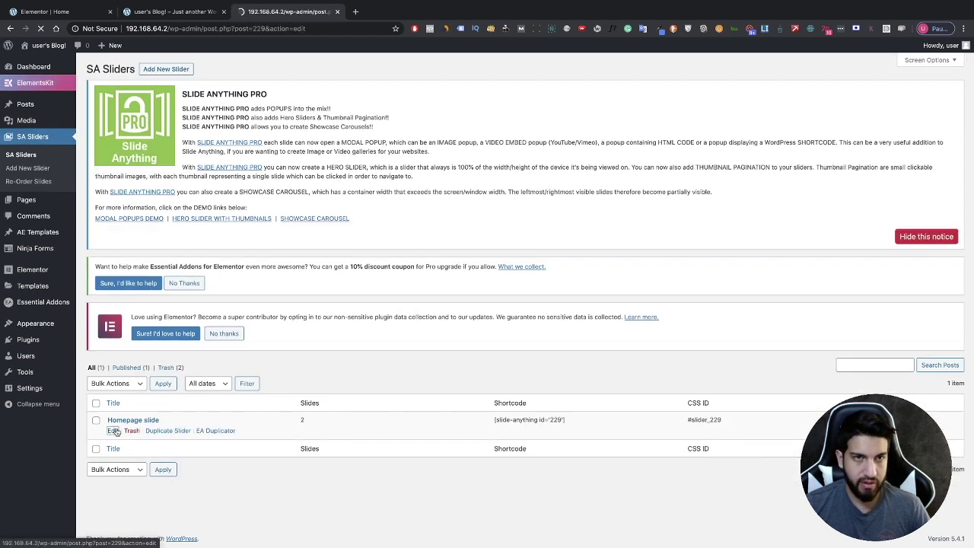
{"action": "scroll", "coordinate": [324, 410], "scroll_direction": "down", "scroll_amount": 3}
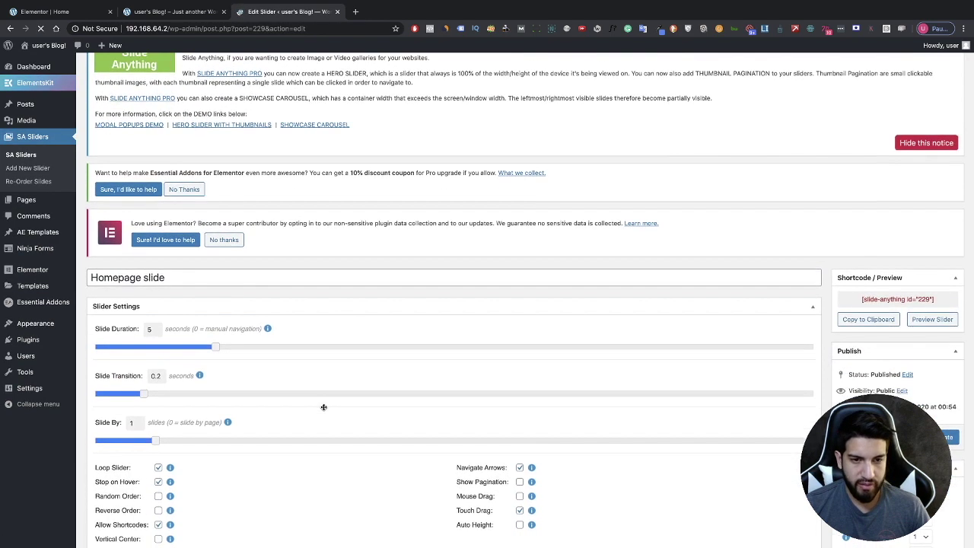
{"action": "left_click", "coordinate": [520, 449]}
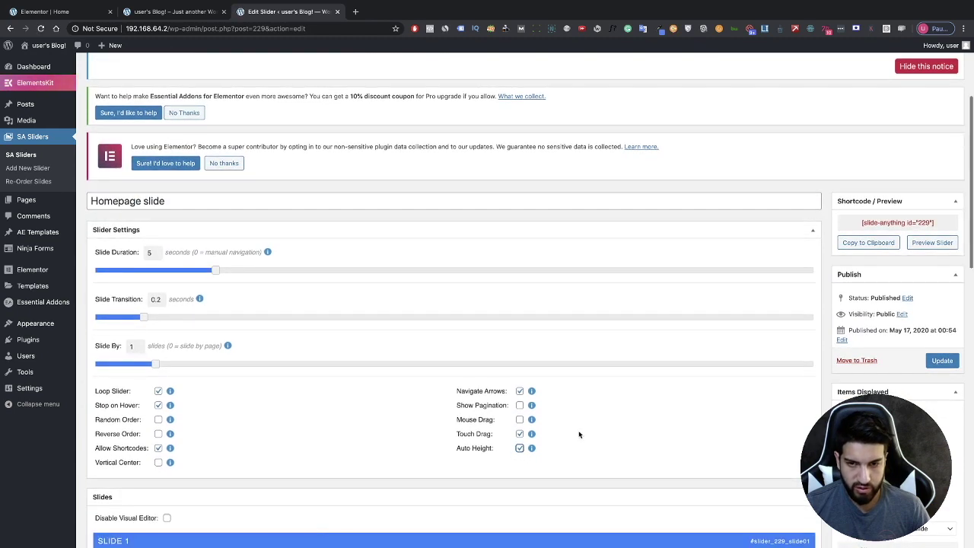
{"action": "left_click", "coordinate": [942, 361]}
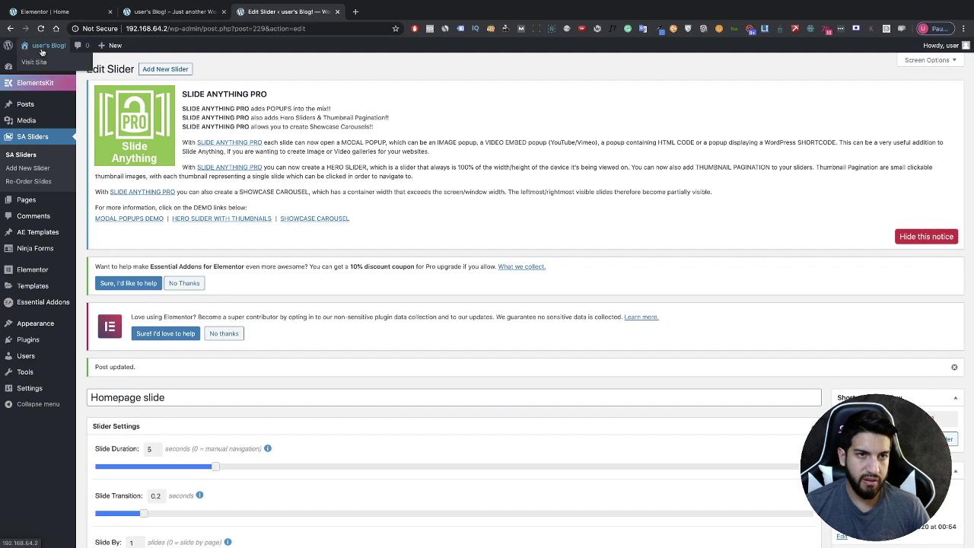
Visit the live homepage and cycle through the slider's slides to check the gap above the HOMEPAGE hero section.
{"action": "left_click", "coordinate": [35, 61]}
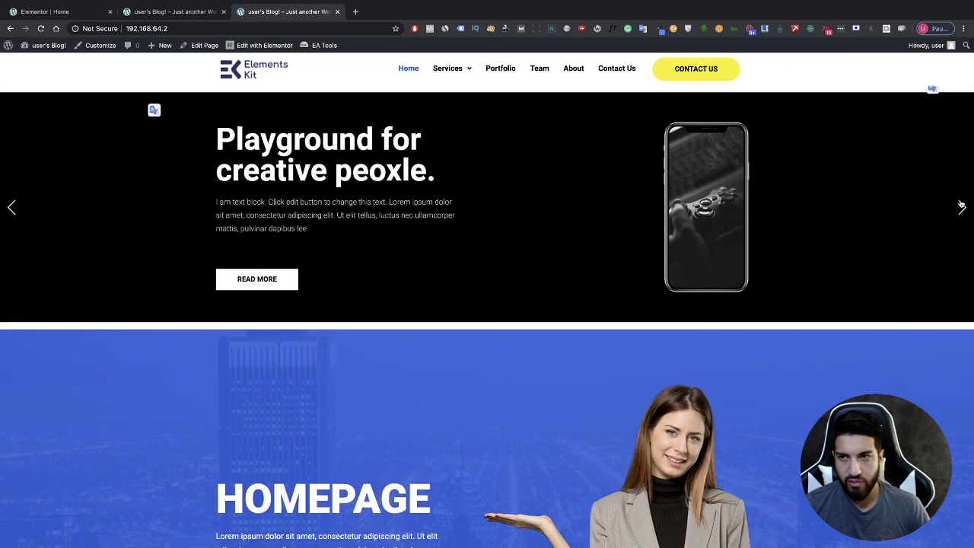
{"action": "left_click", "coordinate": [963, 207]}
{"action": "left_click", "coordinate": [962, 207]}
{"action": "left_click", "coordinate": [962, 207]}
{"action": "left_click", "coordinate": [962, 207]}
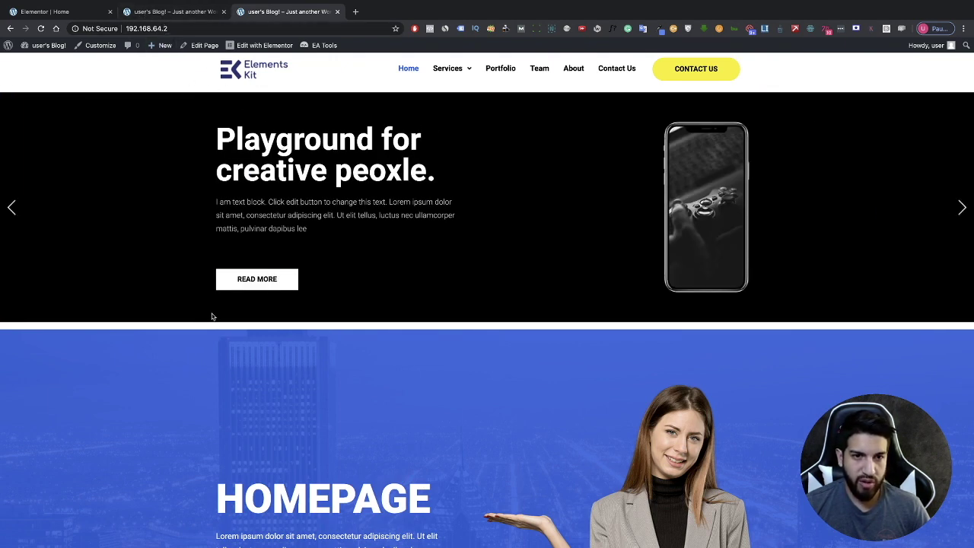
Set the HOMEPAGE hero section's top margin to -41 px, update the page, and reload the homepage preview.
{"action": "left_click", "coordinate": [101, 12]}
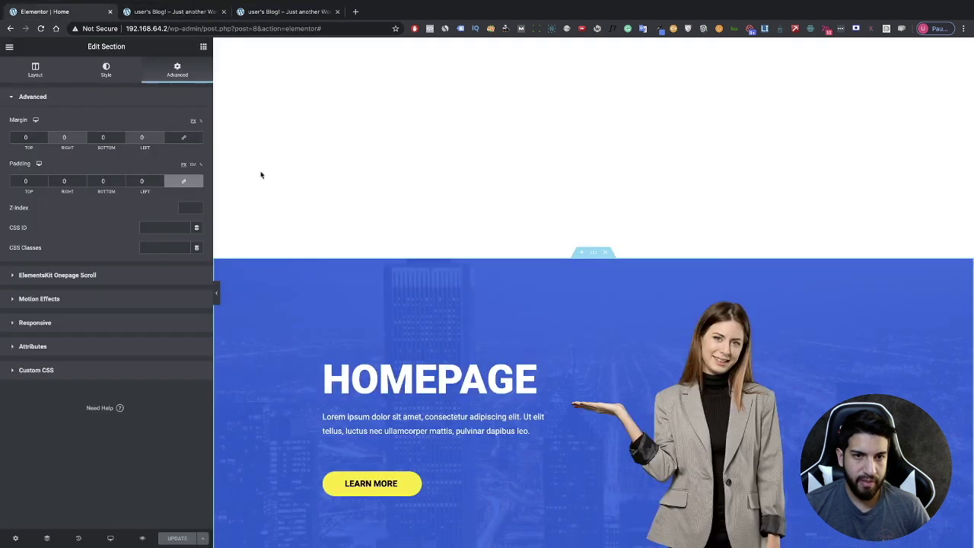
{"action": "left_click_drag", "start_coordinate": [45, 139], "coordinate": [45, 139]}
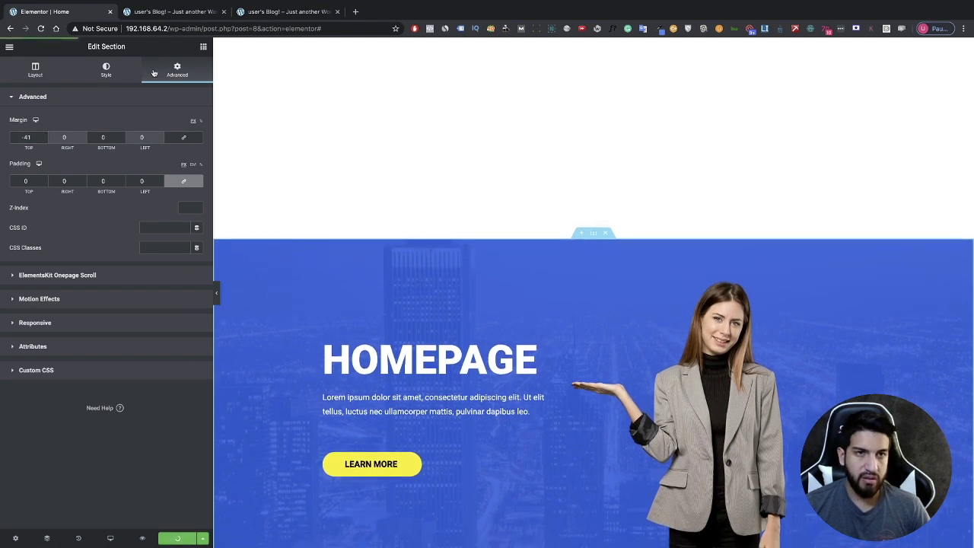
{"action": "left_click", "coordinate": [174, 12]}
{"action": "key", "text": "ctrl+r"}
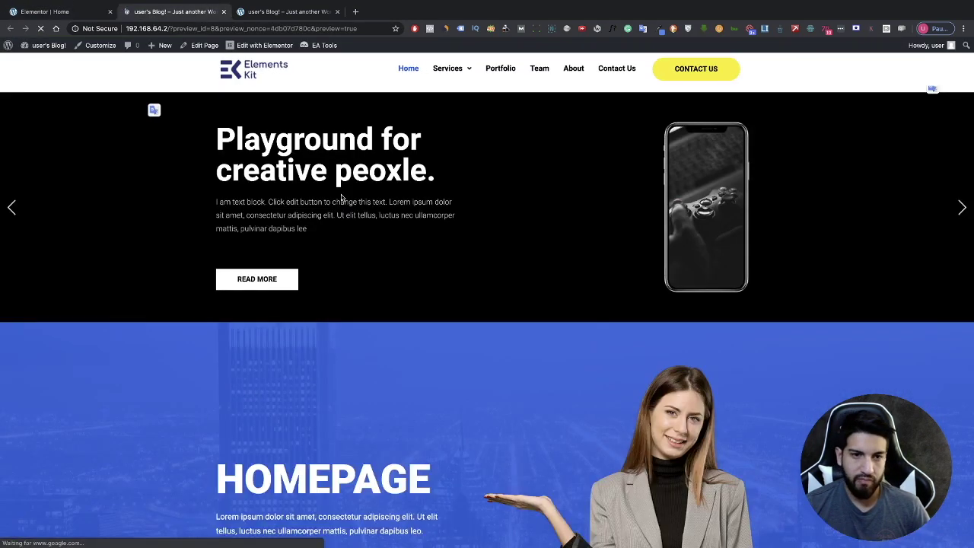
Cycle repeatedly through the slides in the homepage preview and inspect the transition between the slider and the hero section.
{"action": "left_click", "coordinate": [961, 210]}
{"action": "left_click", "coordinate": [961, 210]}
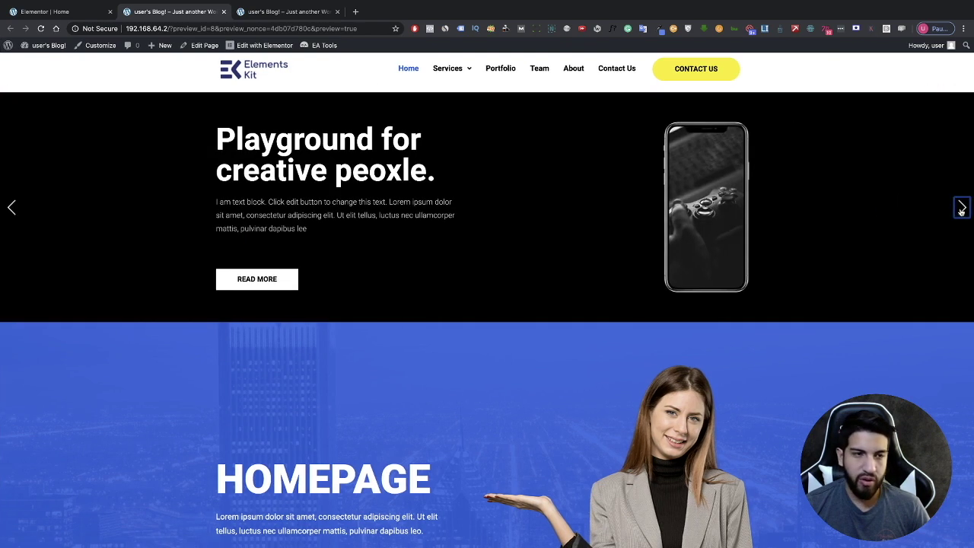
{"action": "left_click", "coordinate": [961, 210]}
{"action": "left_click", "coordinate": [962, 210]}
{"action": "left_click", "coordinate": [961, 210]}
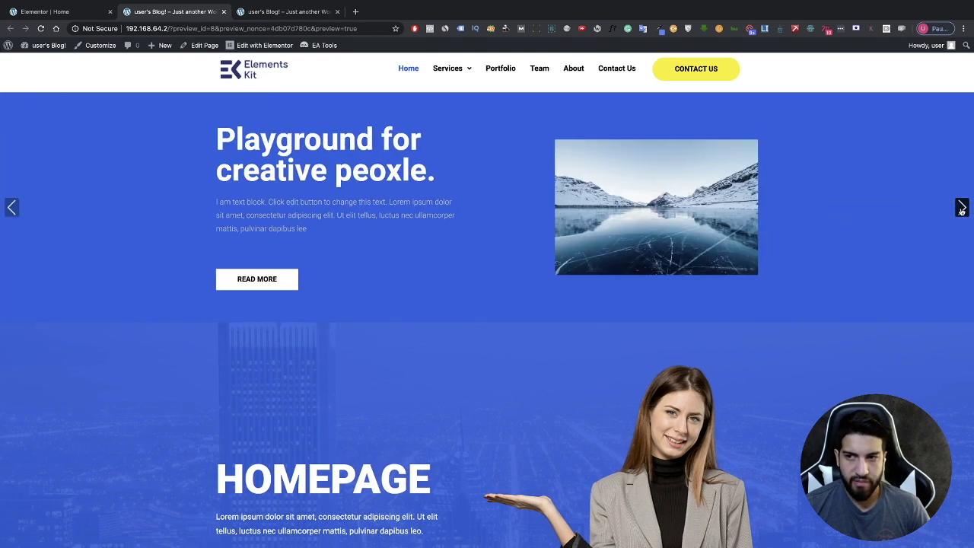
{"action": "left_click", "coordinate": [961, 210]}
{"action": "left_click", "coordinate": [961, 210]}
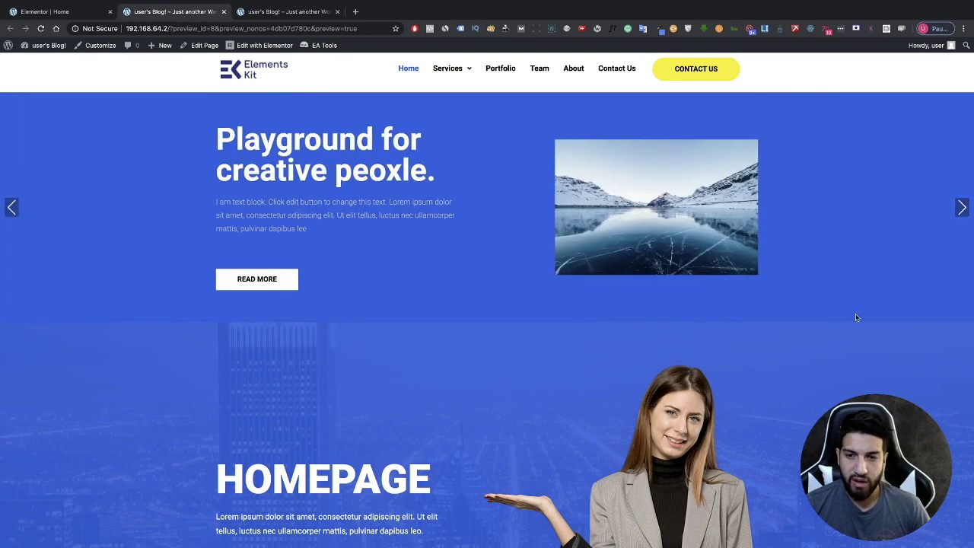
{"action": "scroll", "coordinate": [855, 315], "scroll_direction": "down", "scroll_amount": 1}
{"action": "scroll", "coordinate": [856, 318], "scroll_direction": "down", "scroll_amount": 2}
{"action": "scroll", "coordinate": [855, 317], "scroll_direction": "up", "scroll_amount": 3}
{"action": "scroll", "coordinate": [855, 317], "scroll_direction": "down", "scroll_amount": 1}
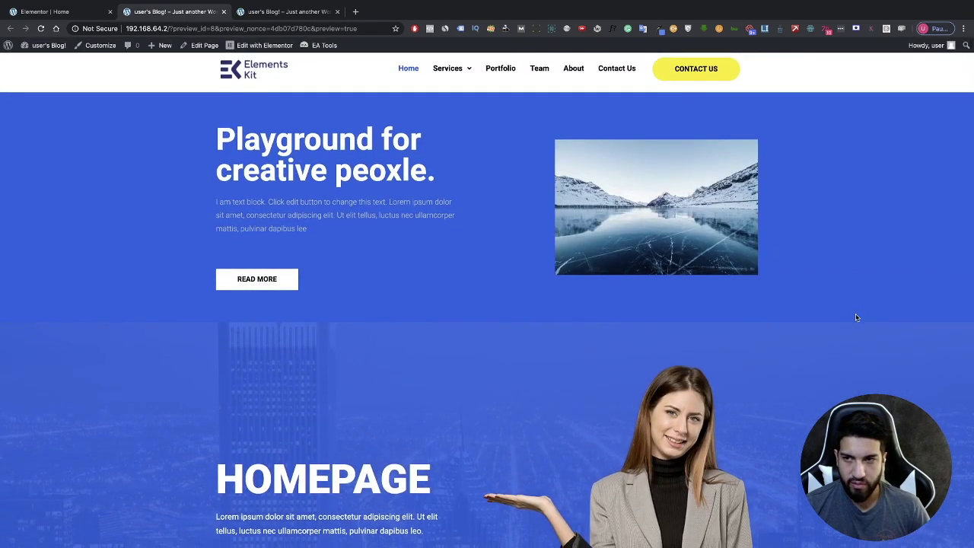
{"action": "scroll", "coordinate": [855, 317], "scroll_direction": "up", "scroll_amount": 1}
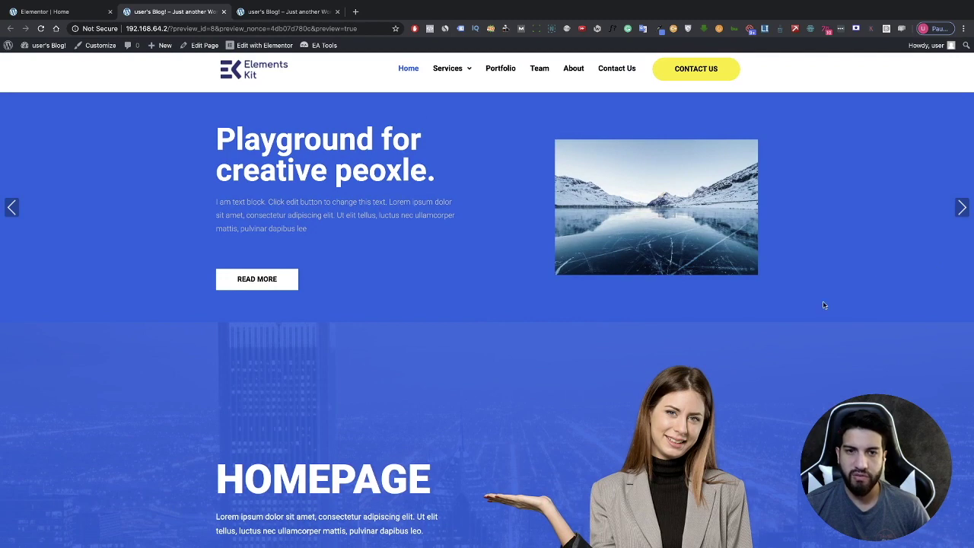
{"action": "scroll", "coordinate": [822, 301], "scroll_direction": "up", "scroll_amount": 1}
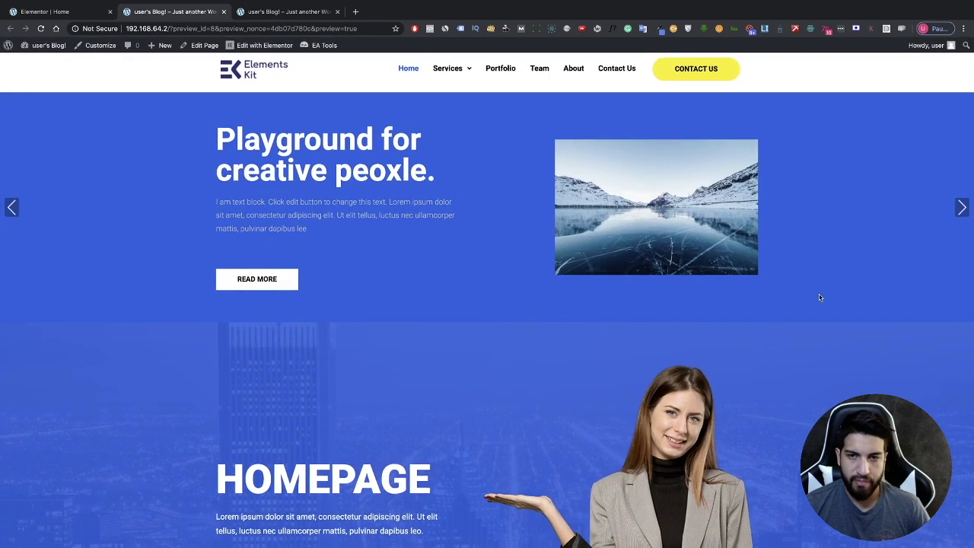